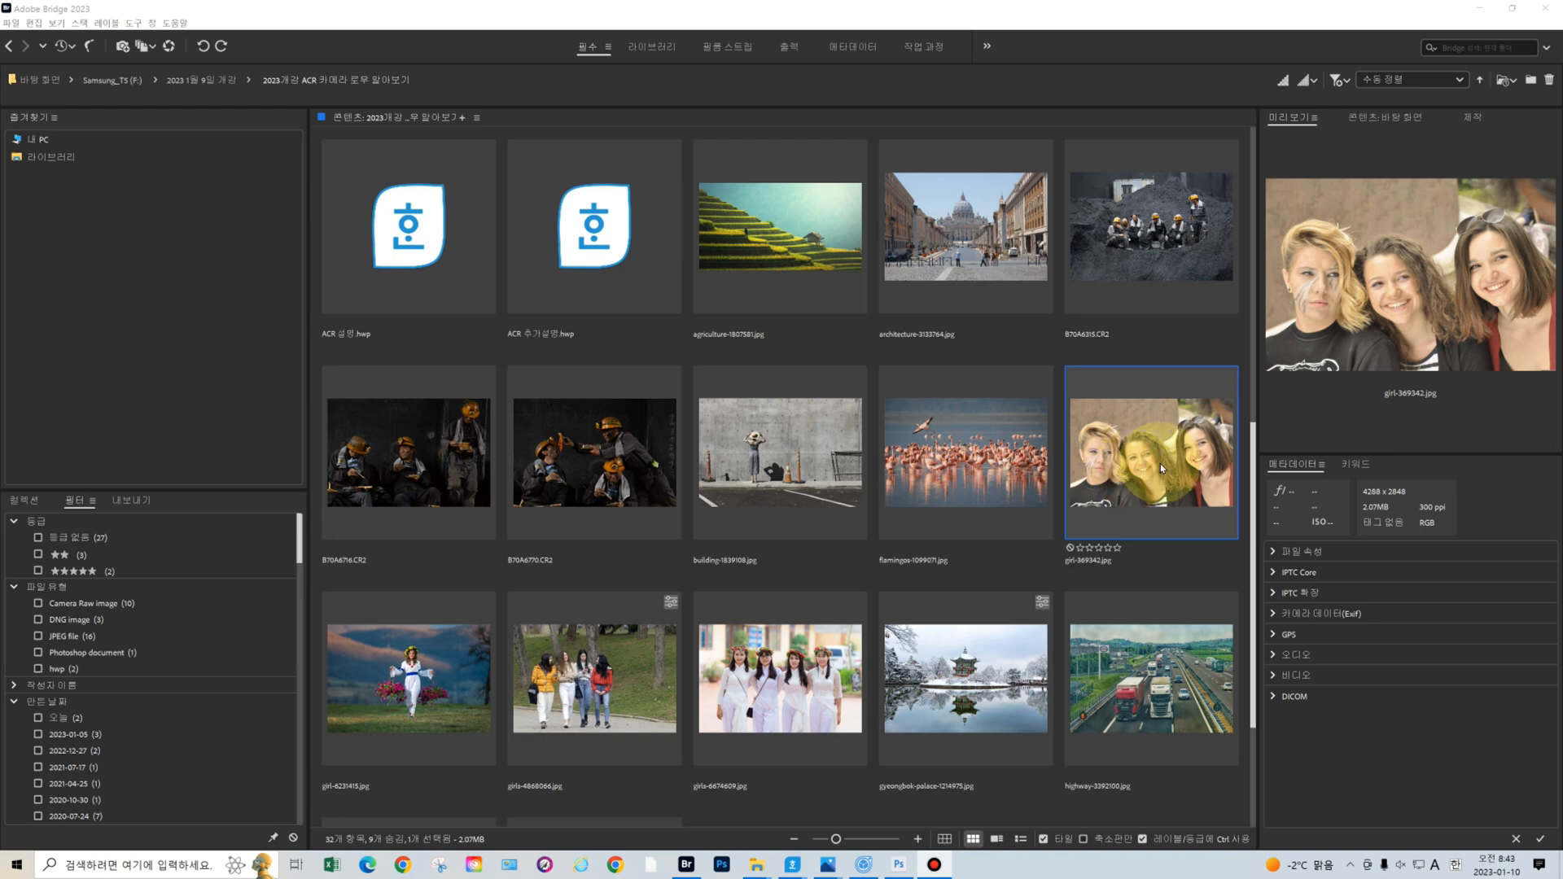
Open girl-369342.jpg in Photoshop and replace its existing upper layer with a fresh duplicate of the background
double_click(1160, 462)
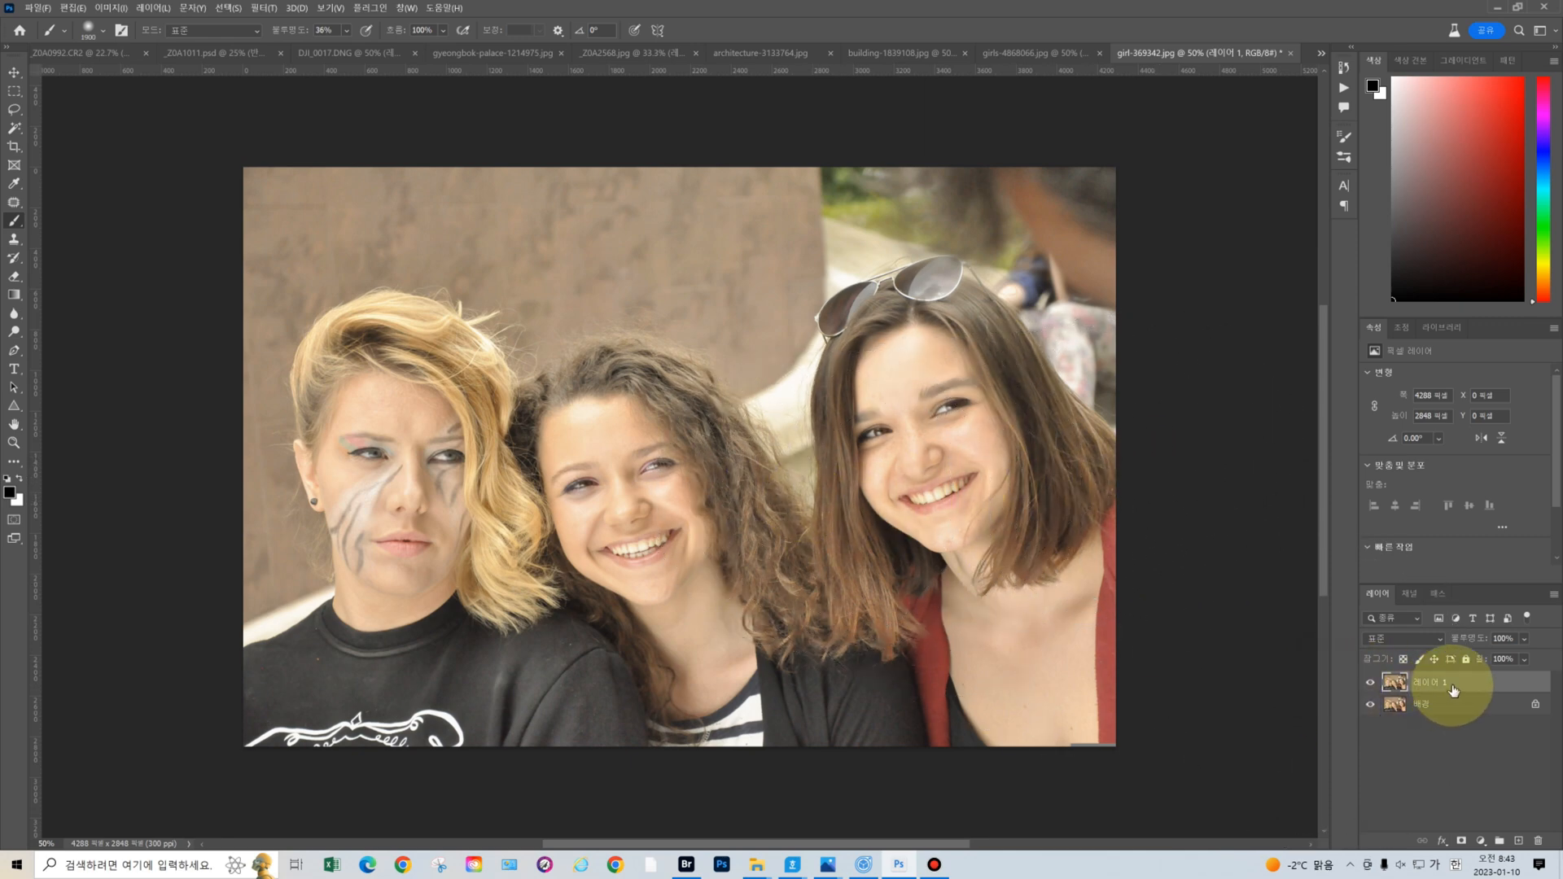
left_click_drag(1453, 691, 1536, 840)
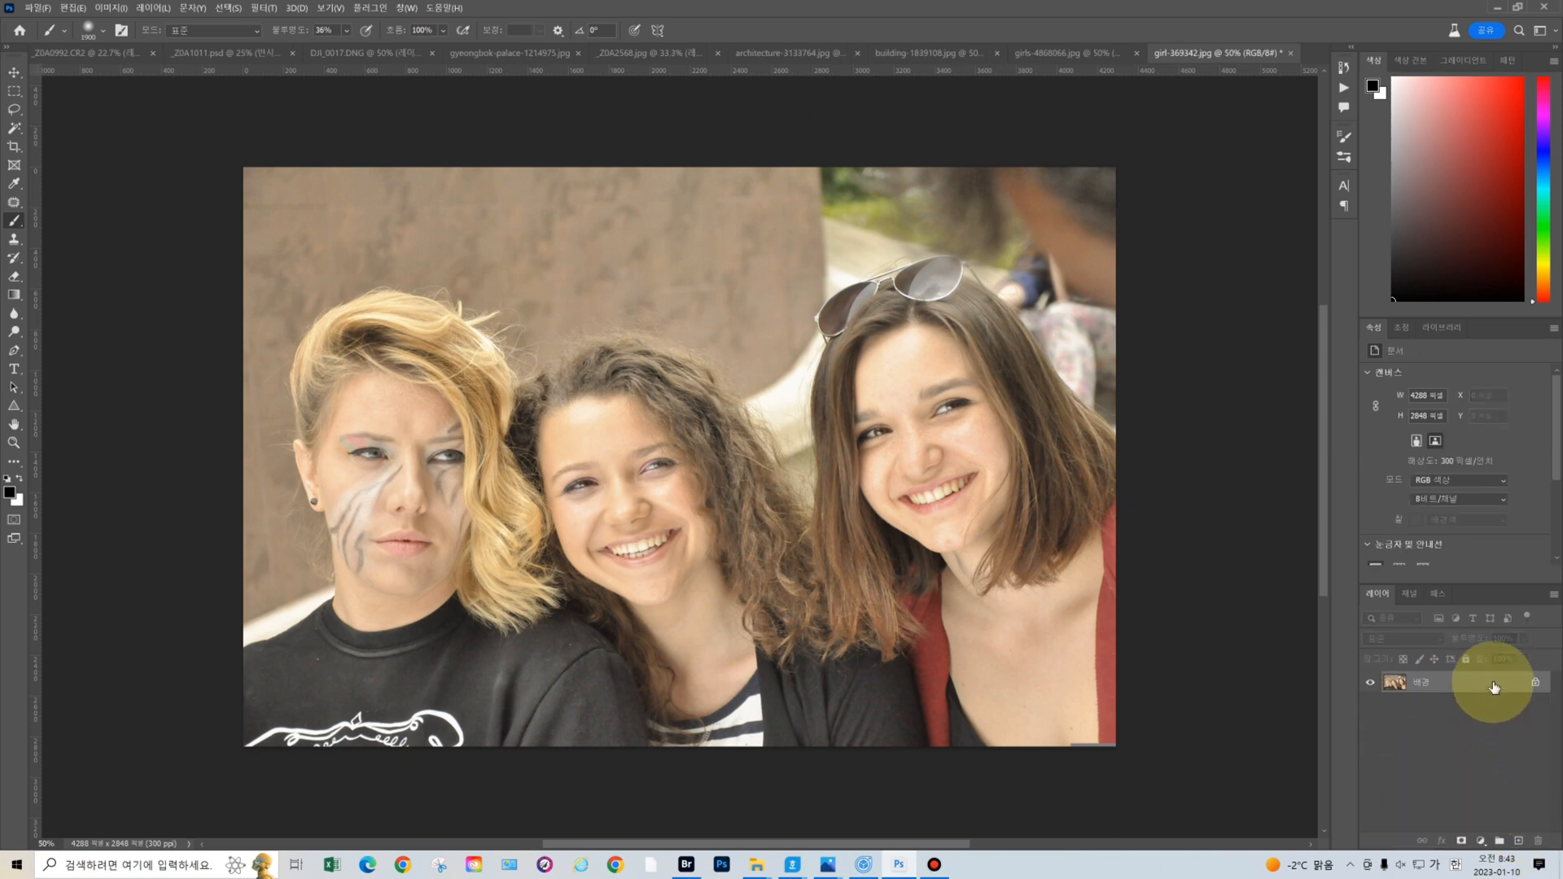
key("ctrl+j")
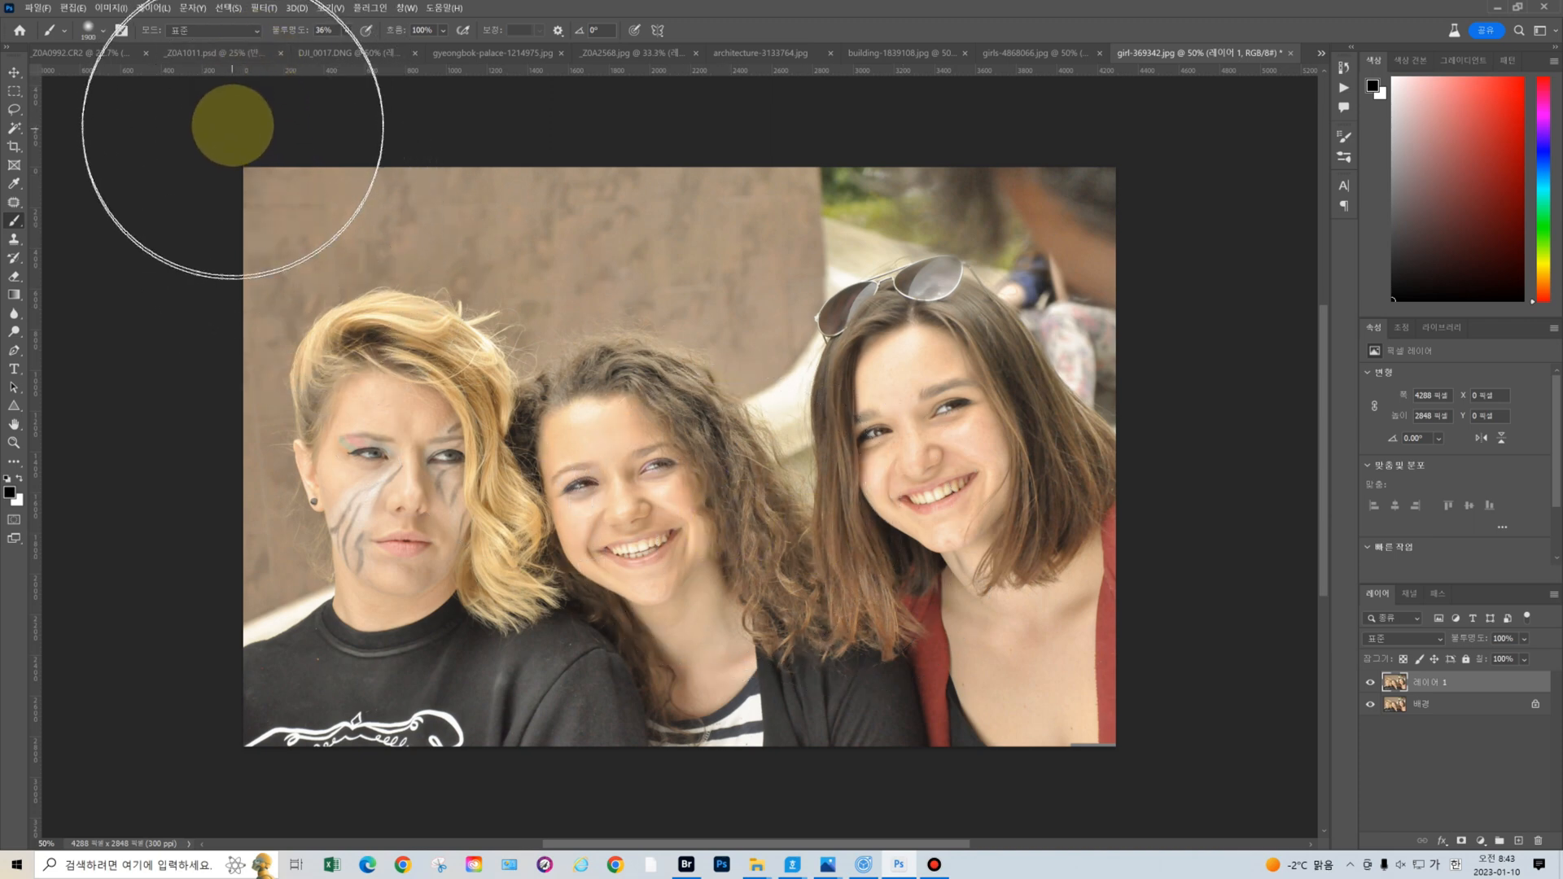
Reduce the brush size to 1400 px
key("[")
key("[")
key("[")
key("[")
key("[")
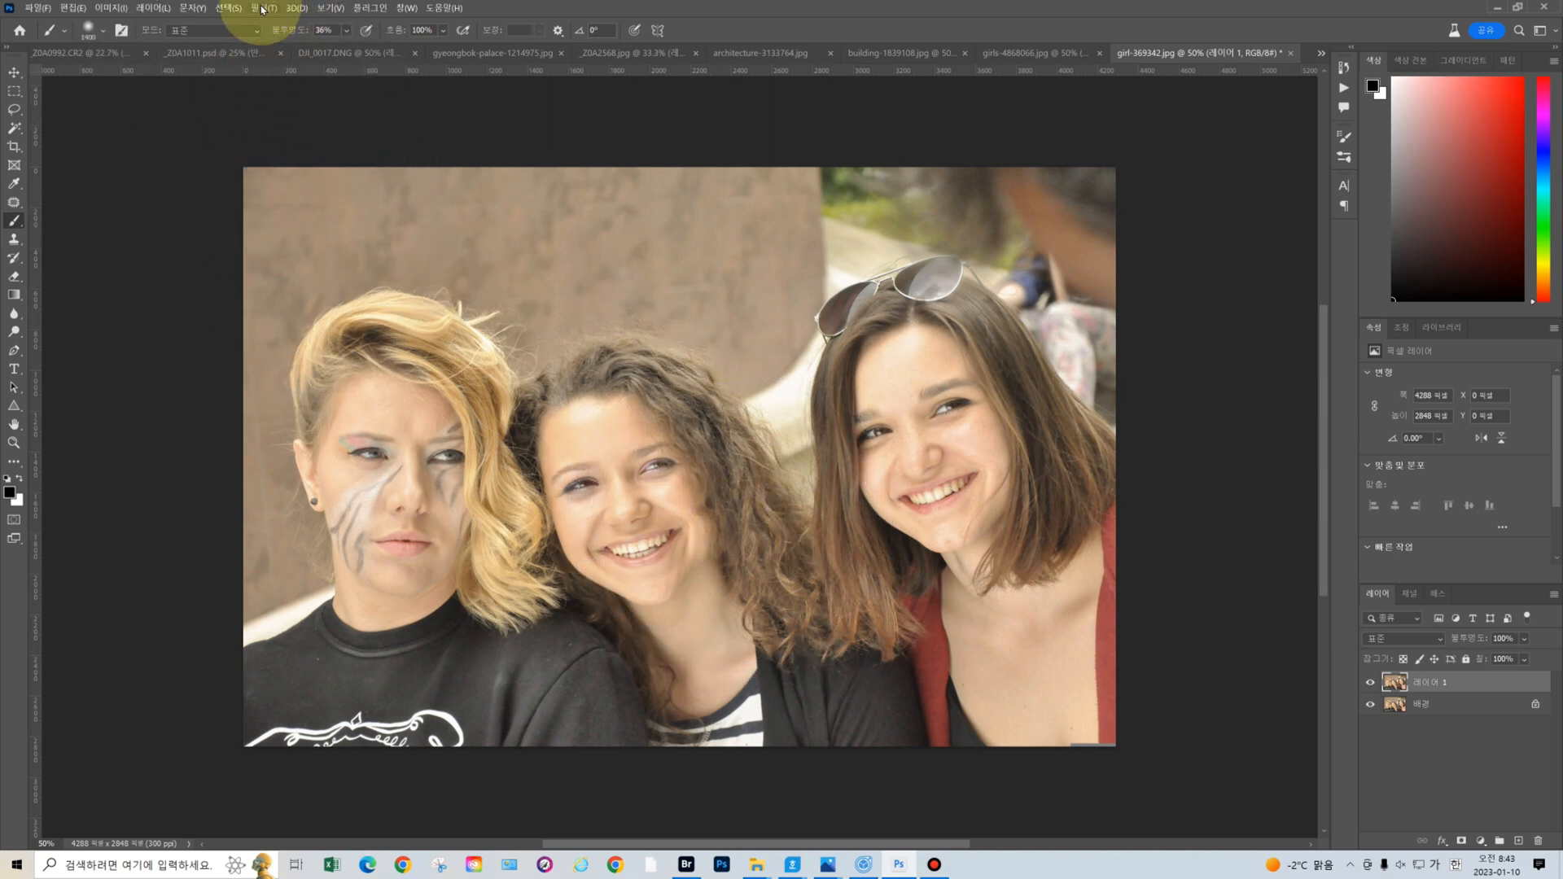
Apply the Camera Raw filter to the duplicated layer and bring up its masking options
left_click(262, 9)
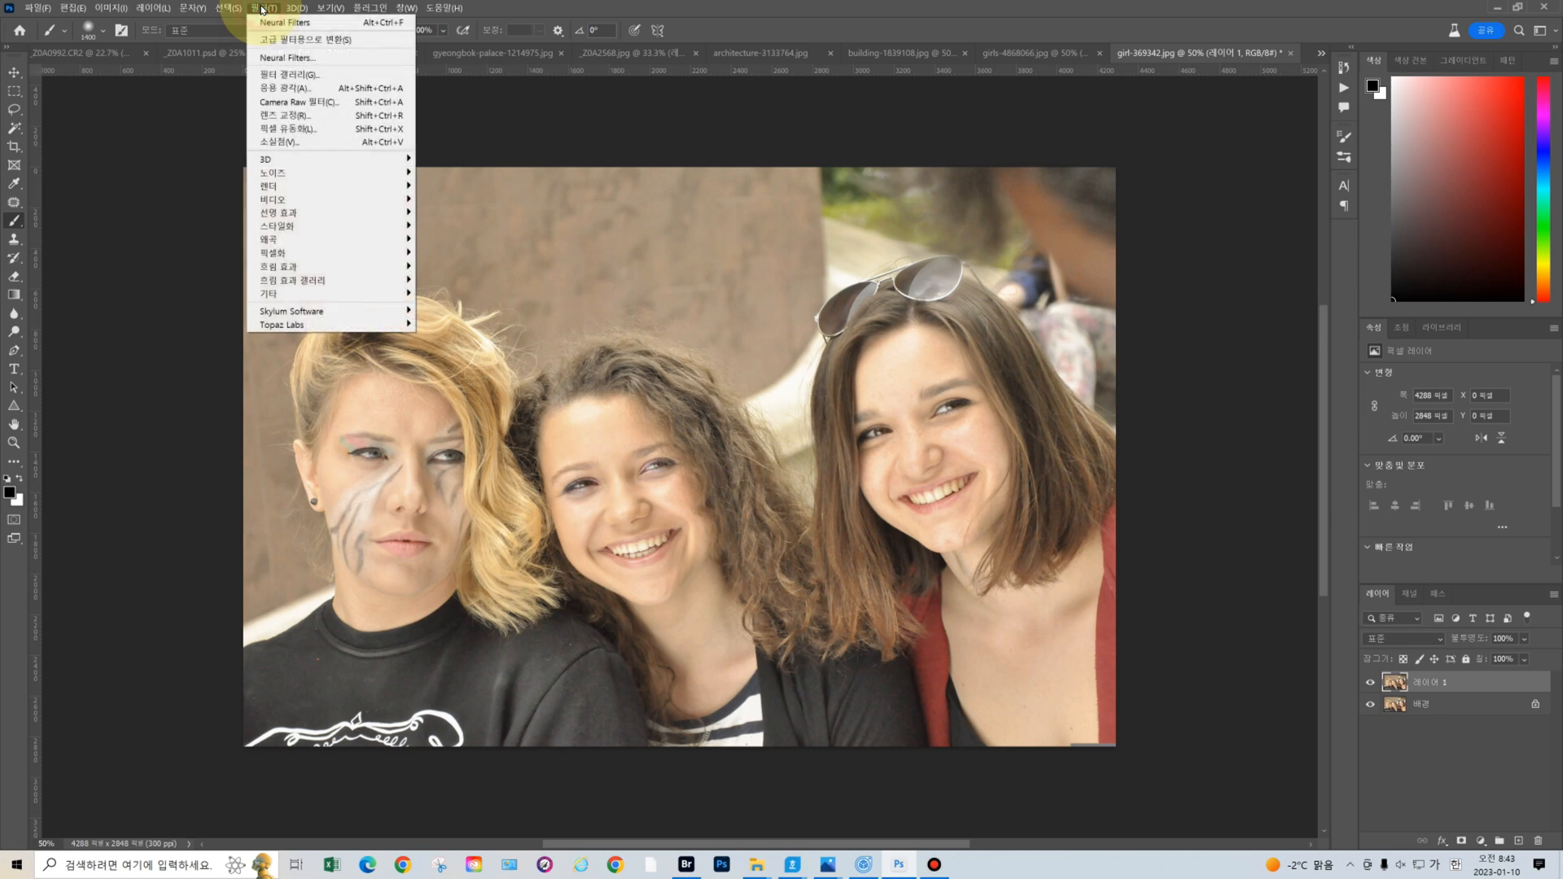
left_click(321, 103)
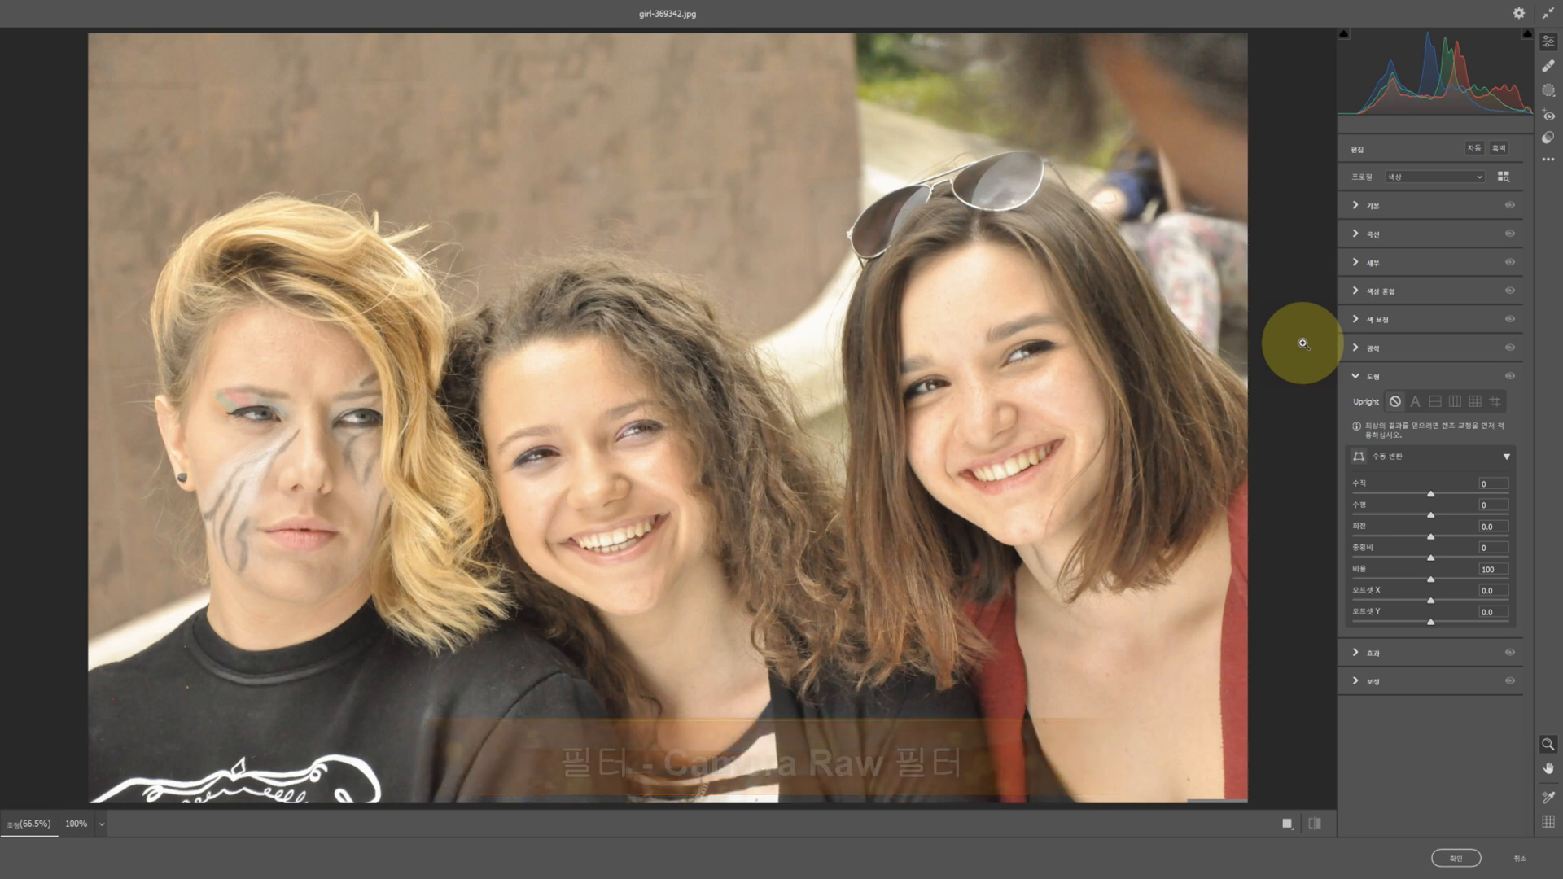
left_click(1548, 91)
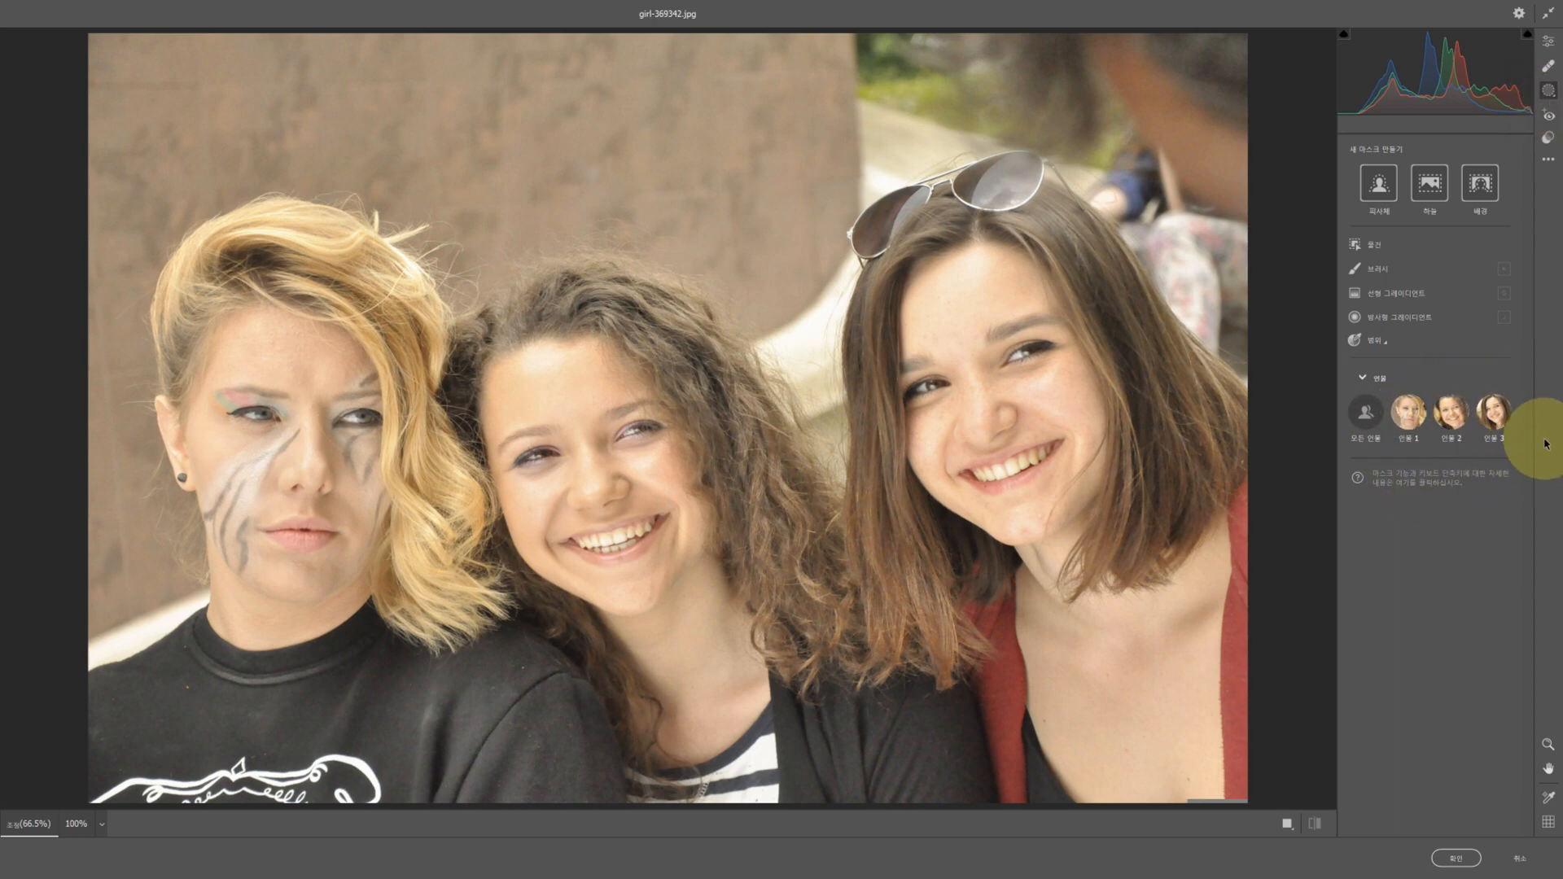
Create a people mask for Person 3, the woman with sunglasses on her head, covering only the facial skin
mouse_move(1368, 421)
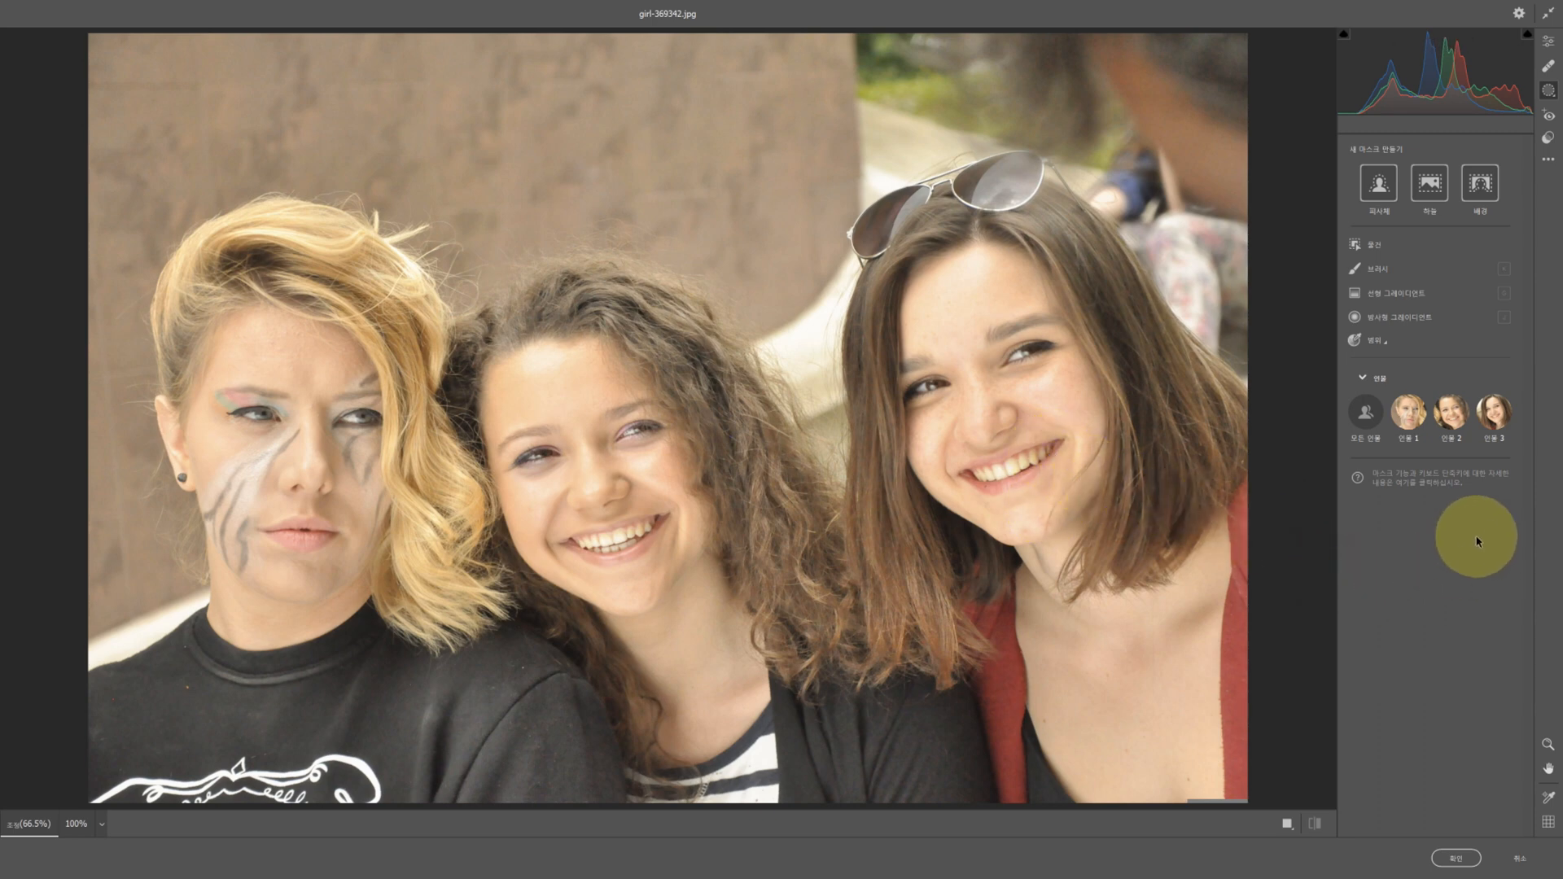
mouse_move(1506, 420)
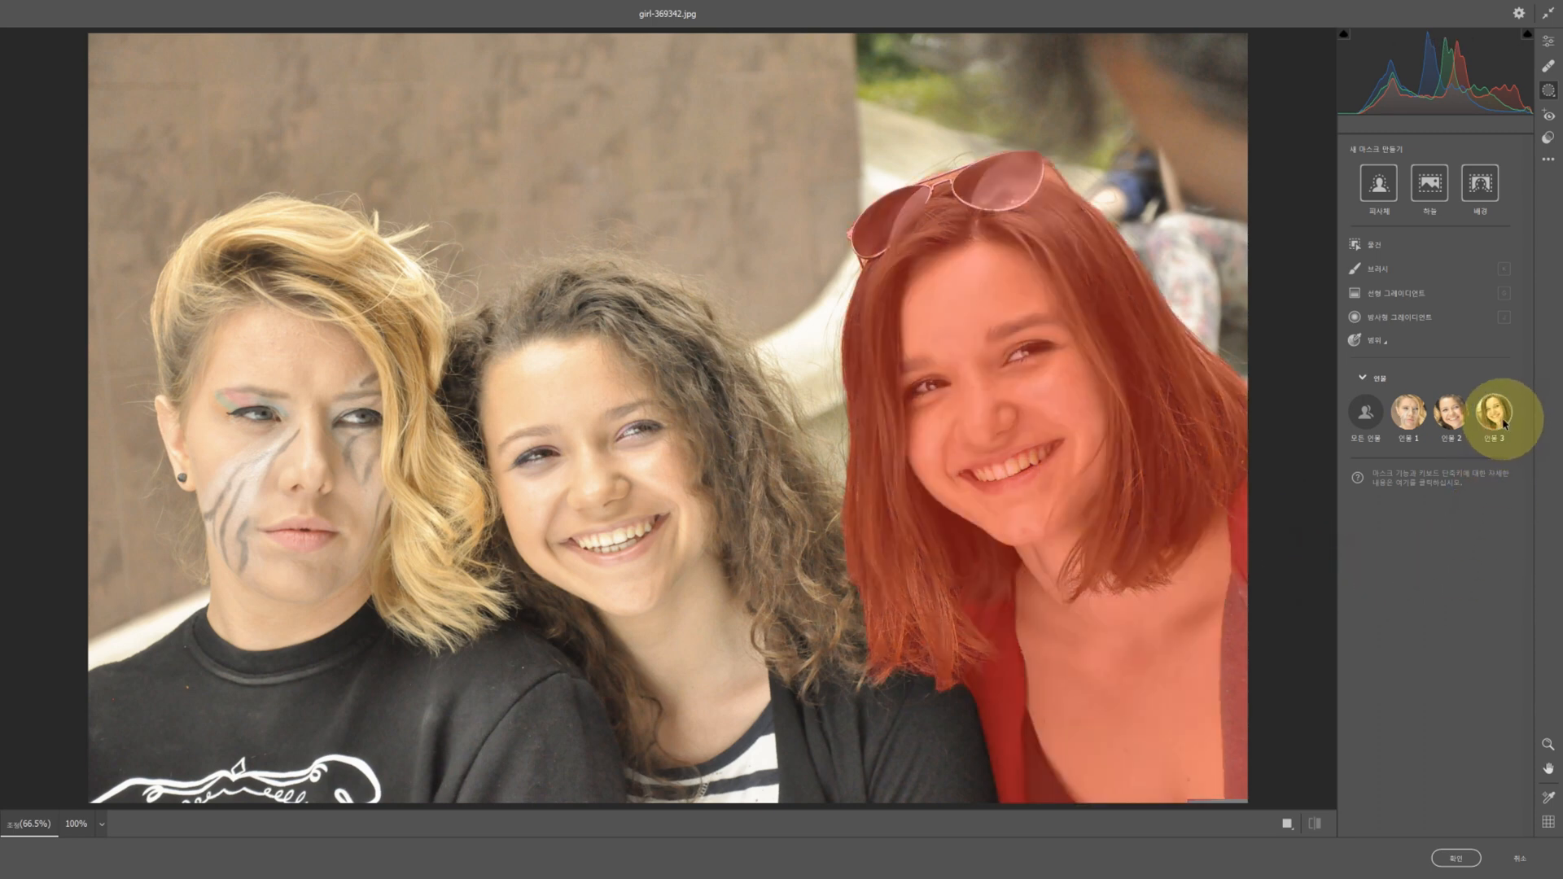
left_click(1504, 418)
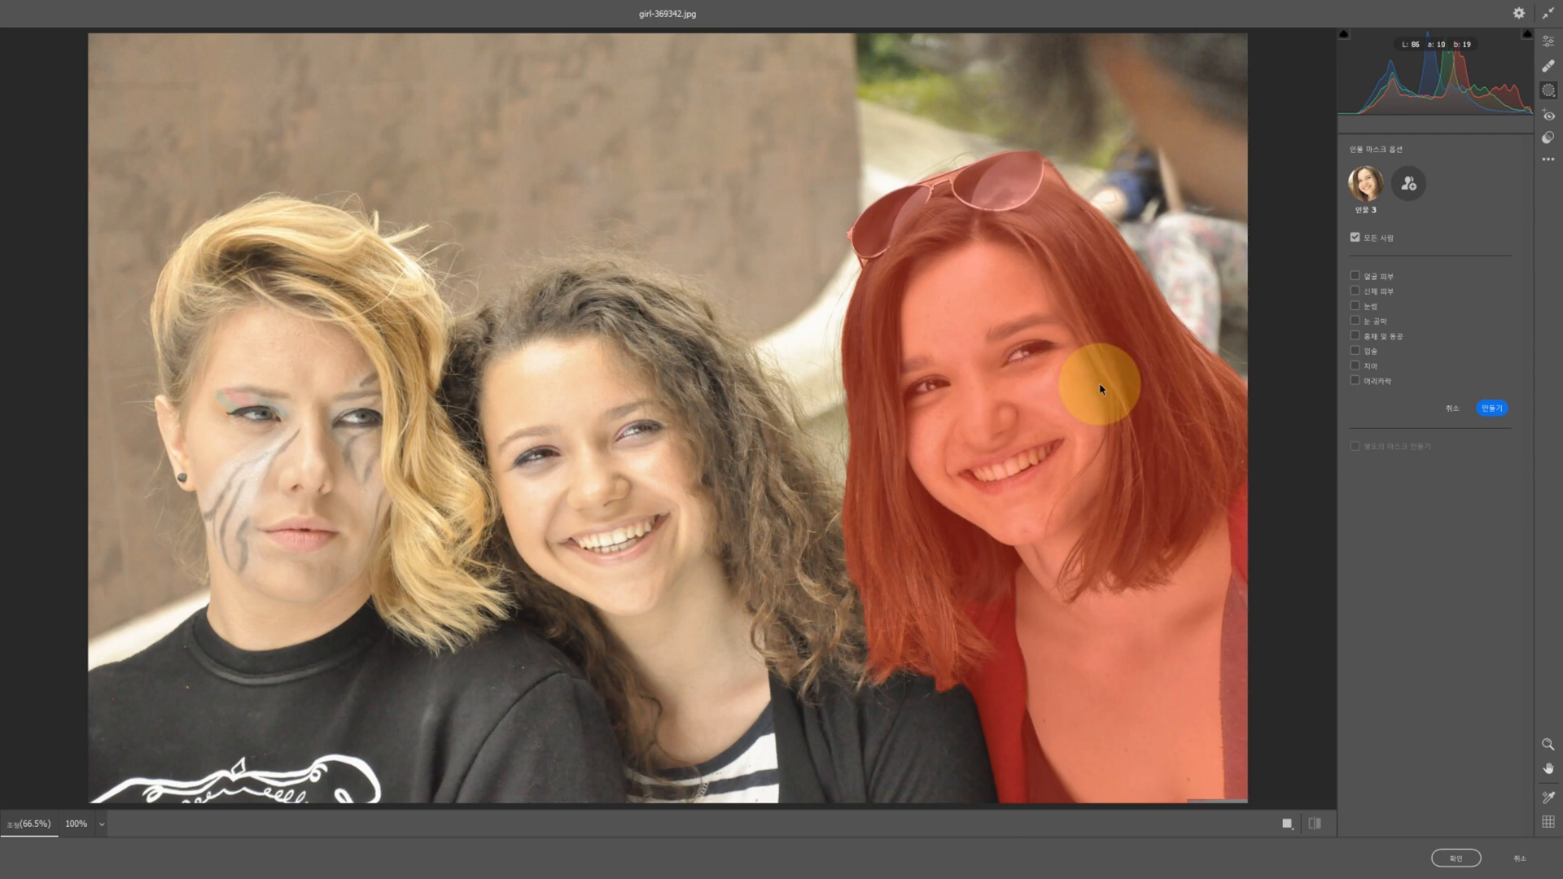
left_click(1355, 277)
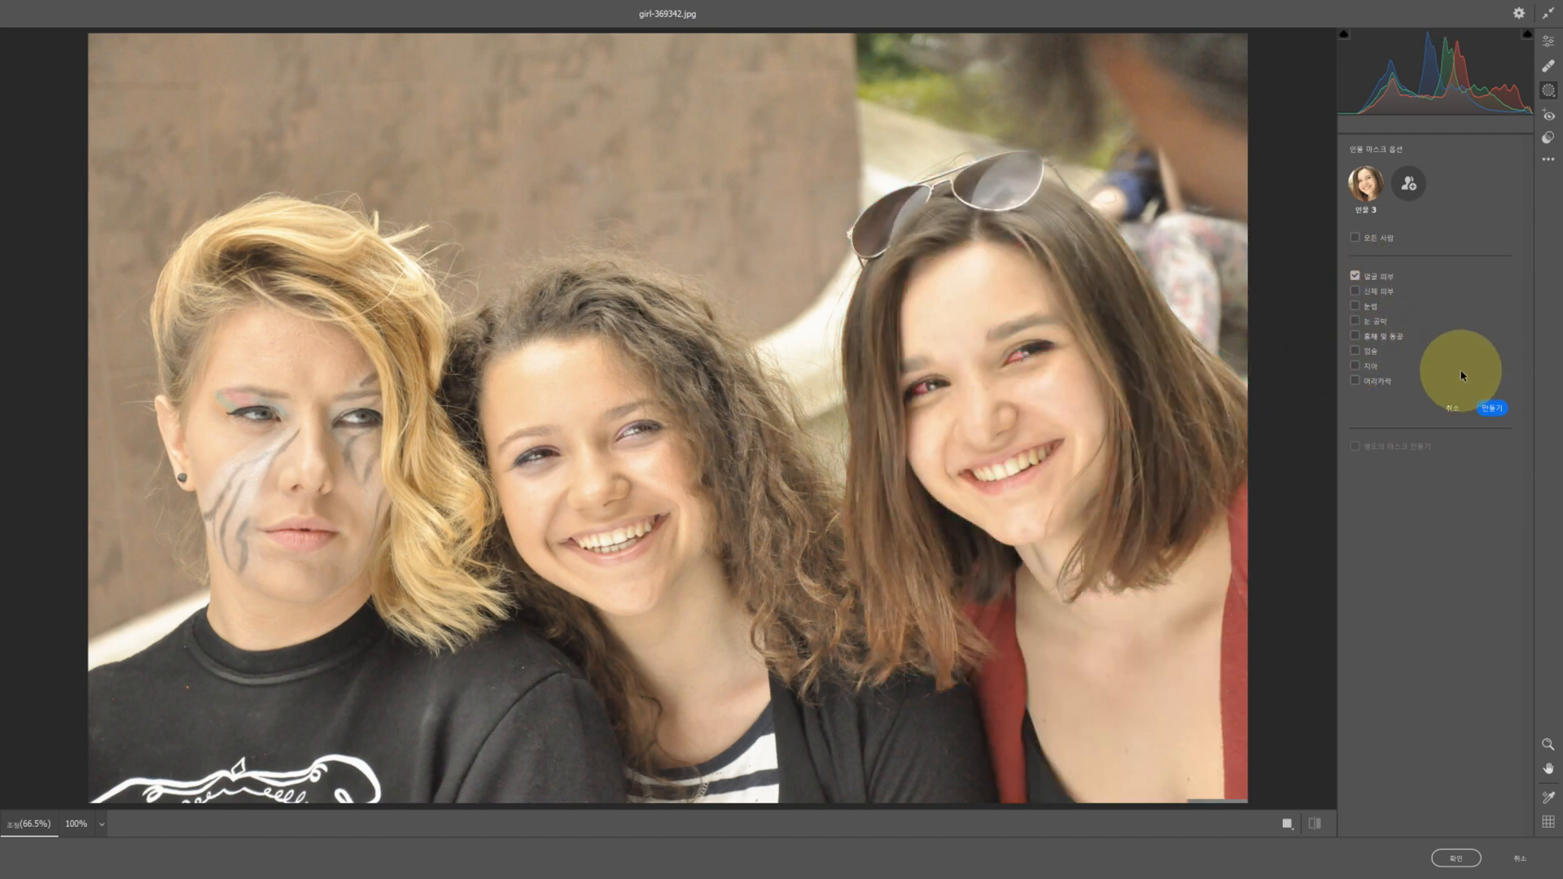
left_click(1493, 409)
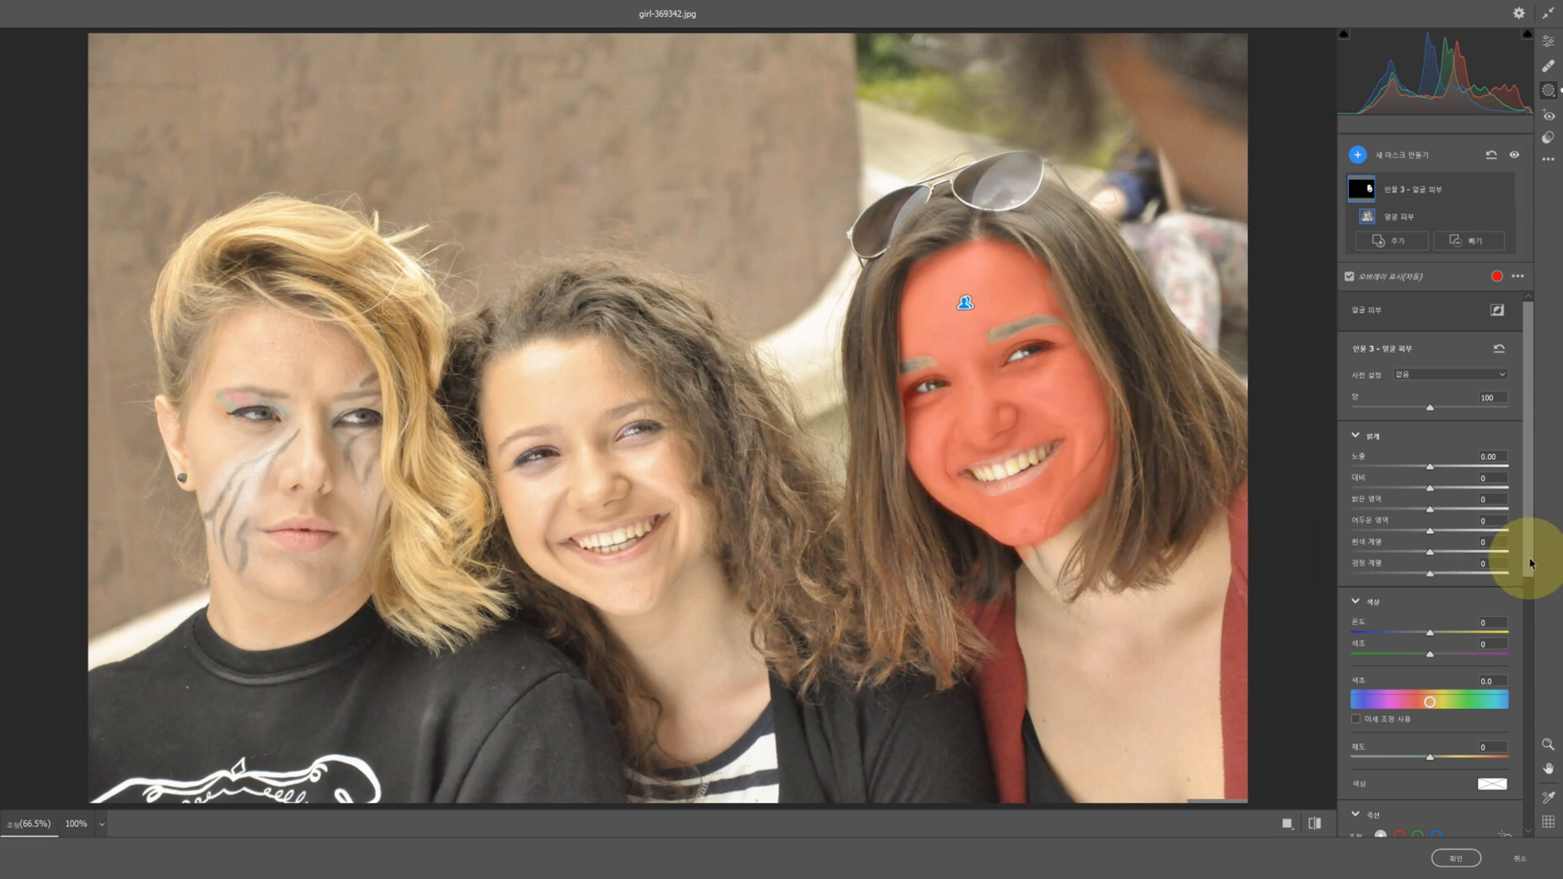
Smooth the masked facial skin of Person 3 by setting Texture to -35
left_click_drag(1525, 553, 1534, 812)
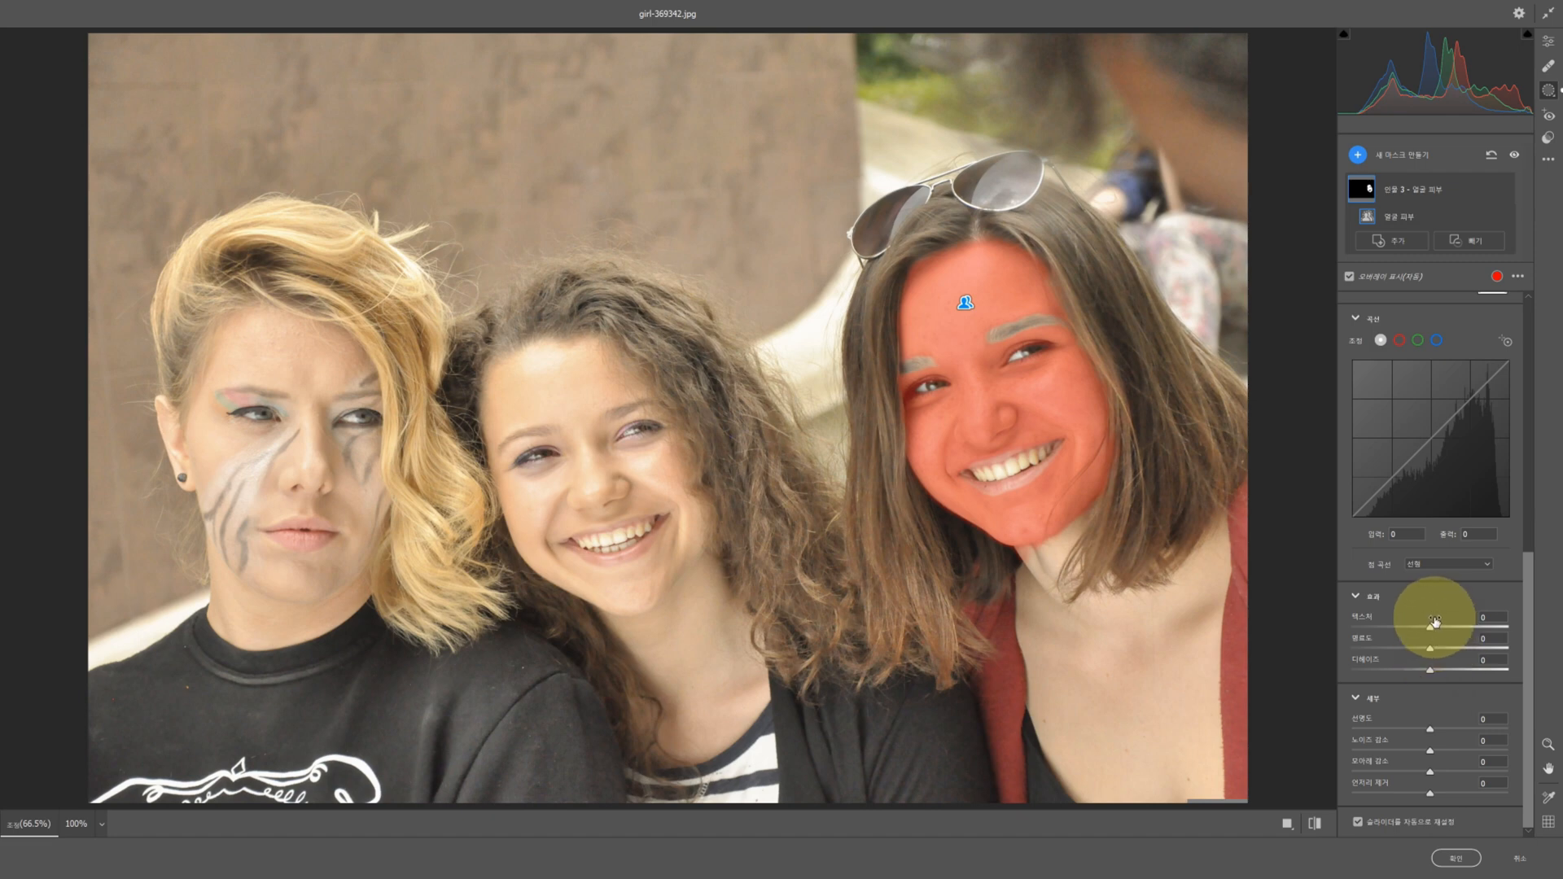
mouse_move(1432, 630)
left_mouse_down()
mouse_move(1414, 631)
mouse_move(1456, 636)
left_mouse_up()
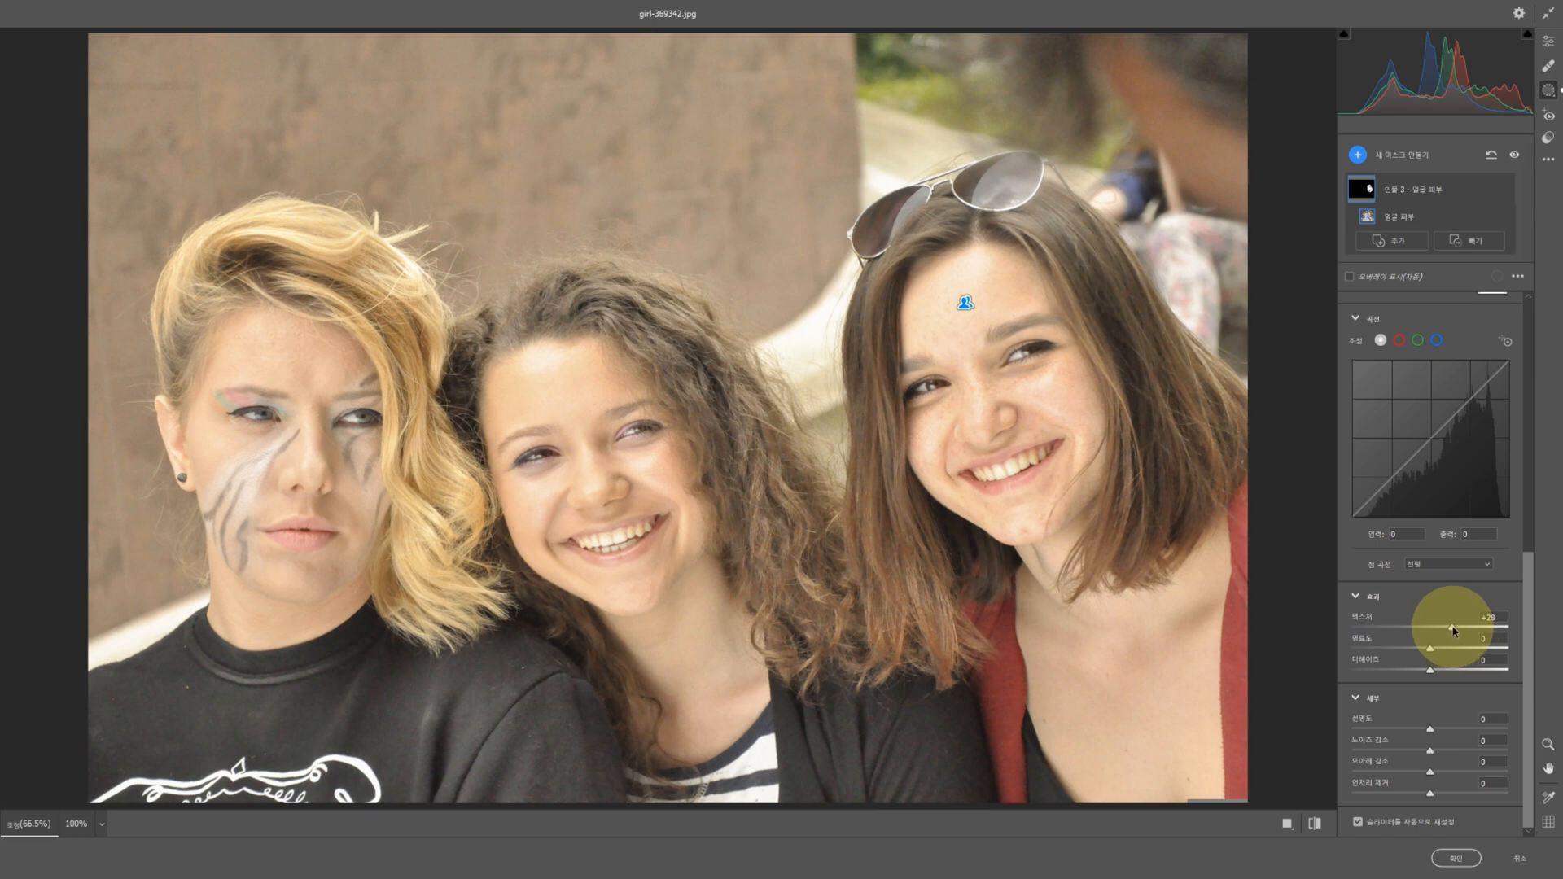
left_click_drag(1453, 629, 1403, 634)
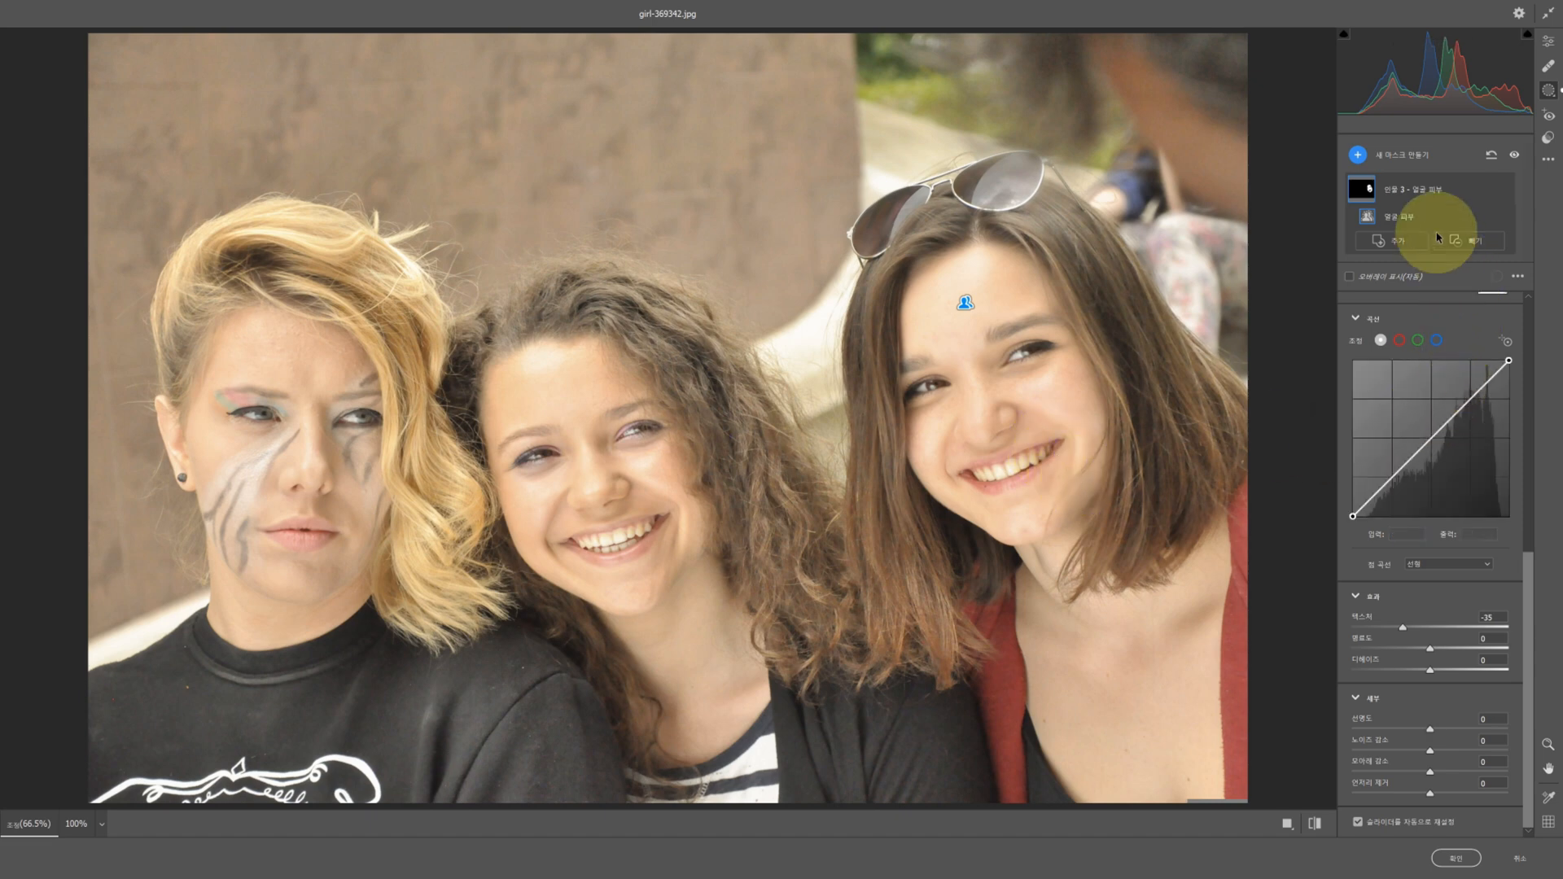
Add a new people mask for Person 3 that covers only the eyebrows
left_click(1357, 157)
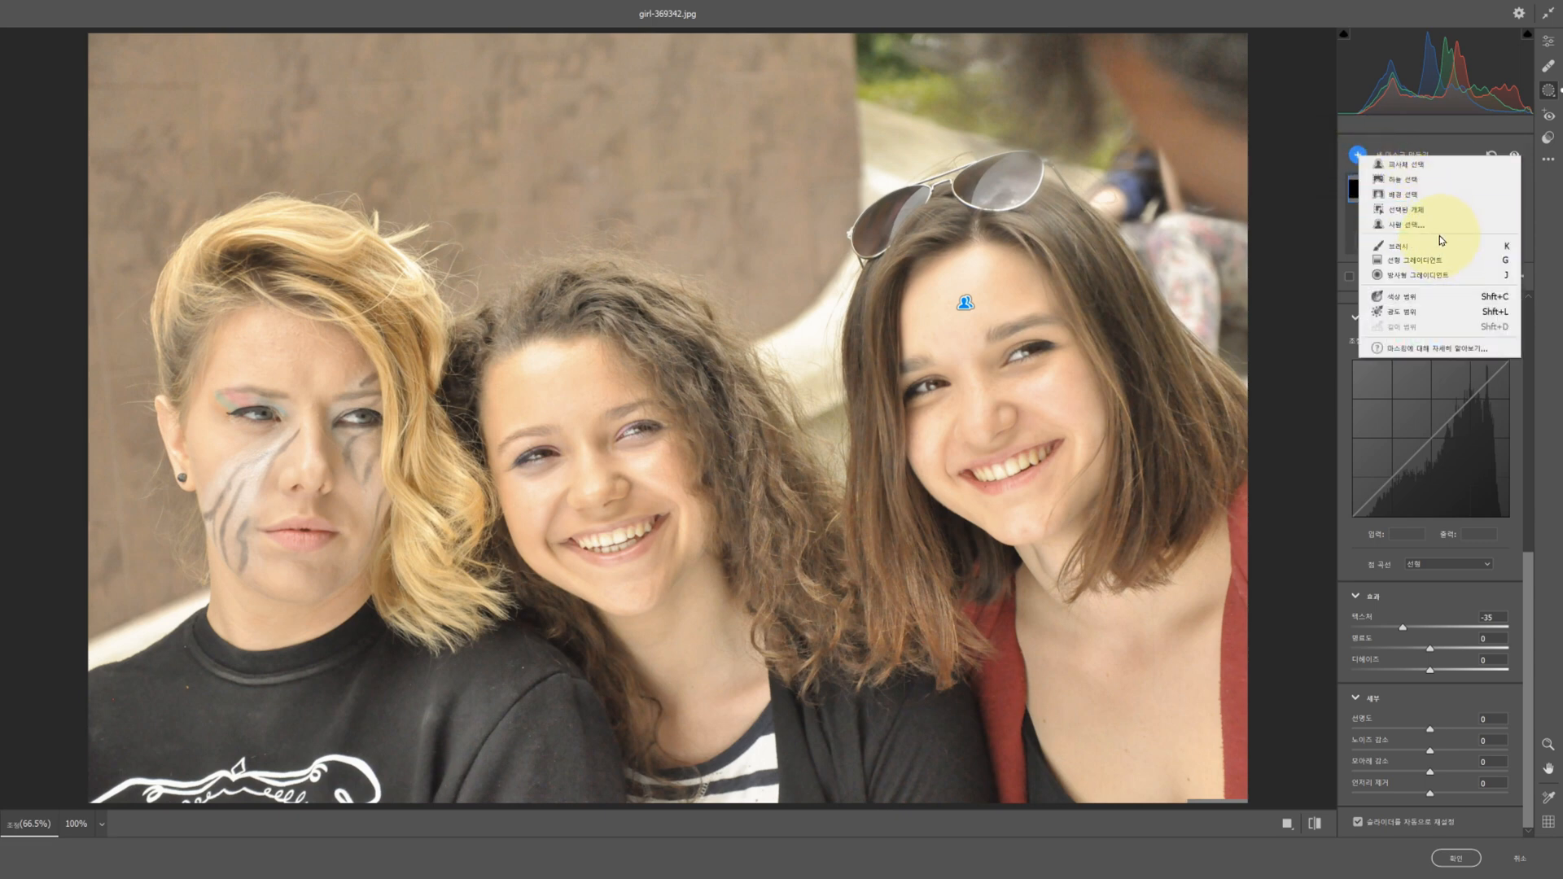
left_click(1439, 225)
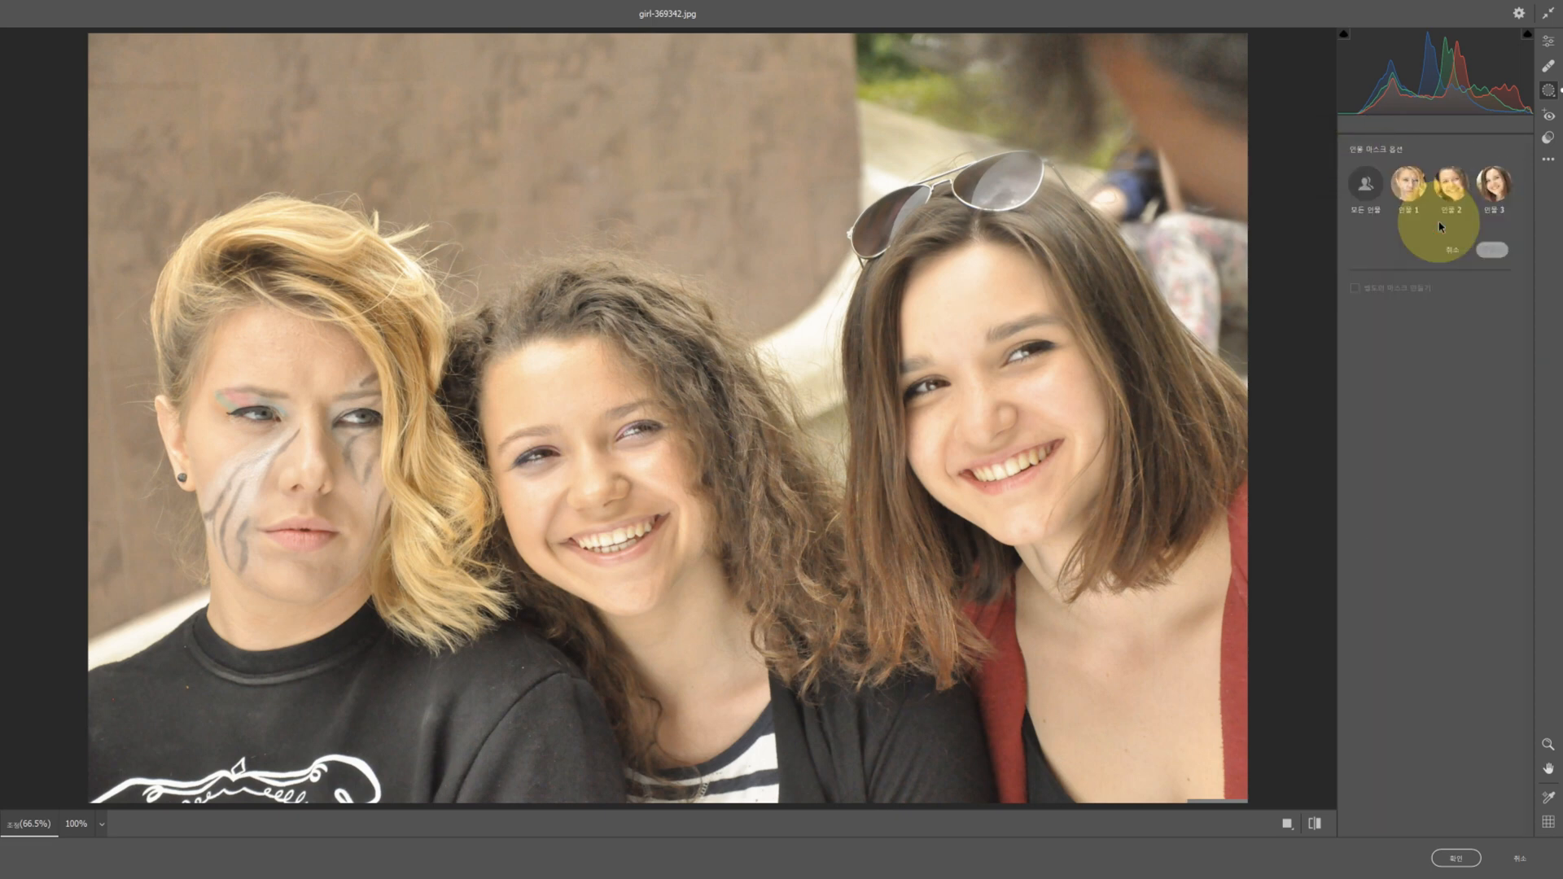
left_click(1497, 189)
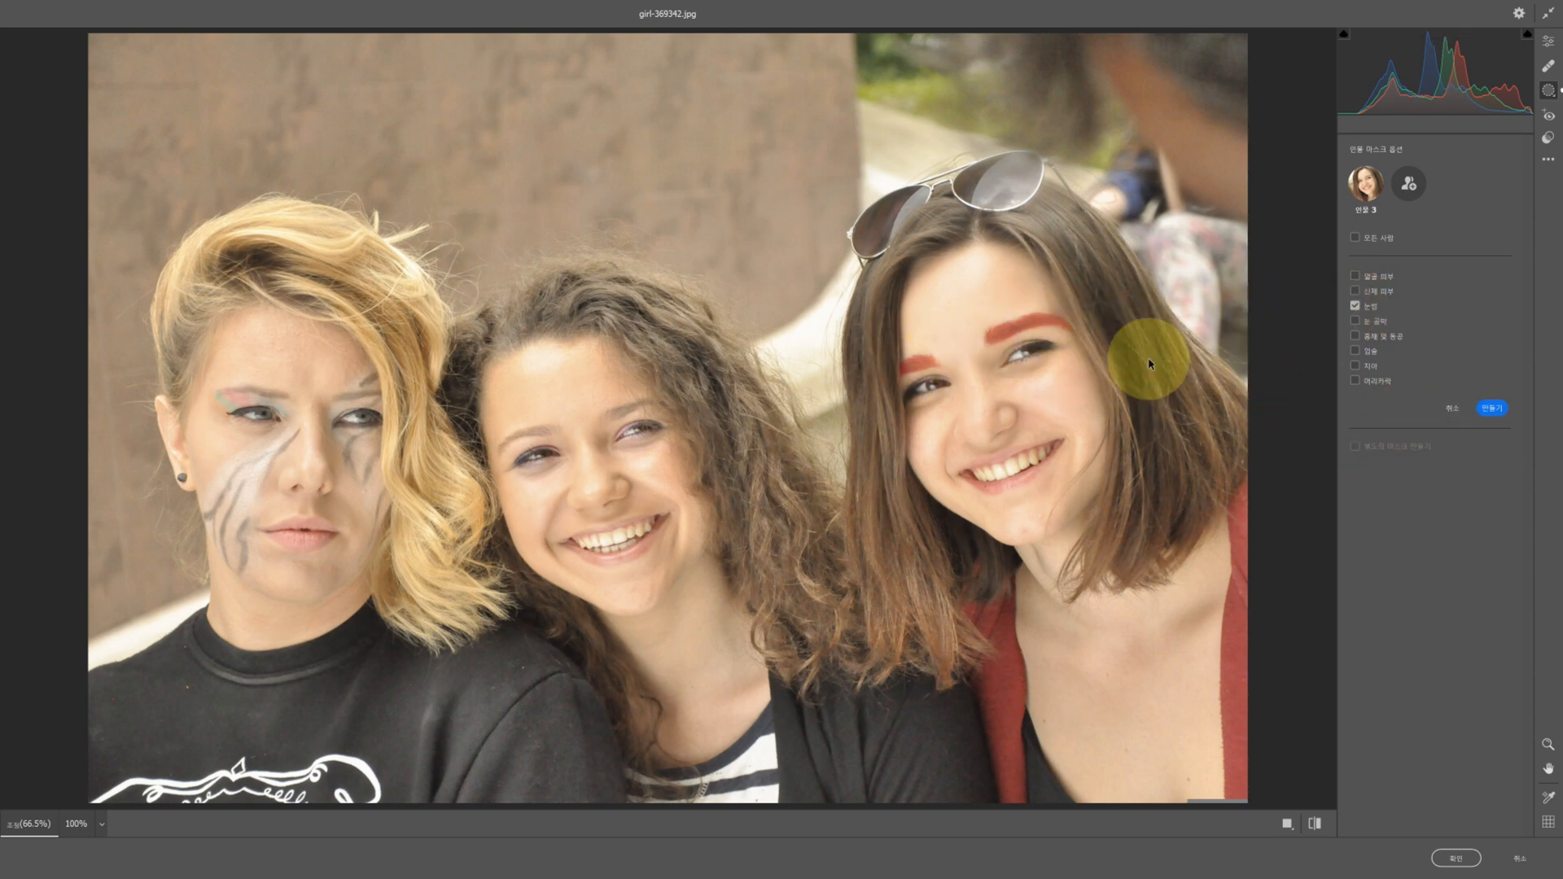
left_click(1494, 408)
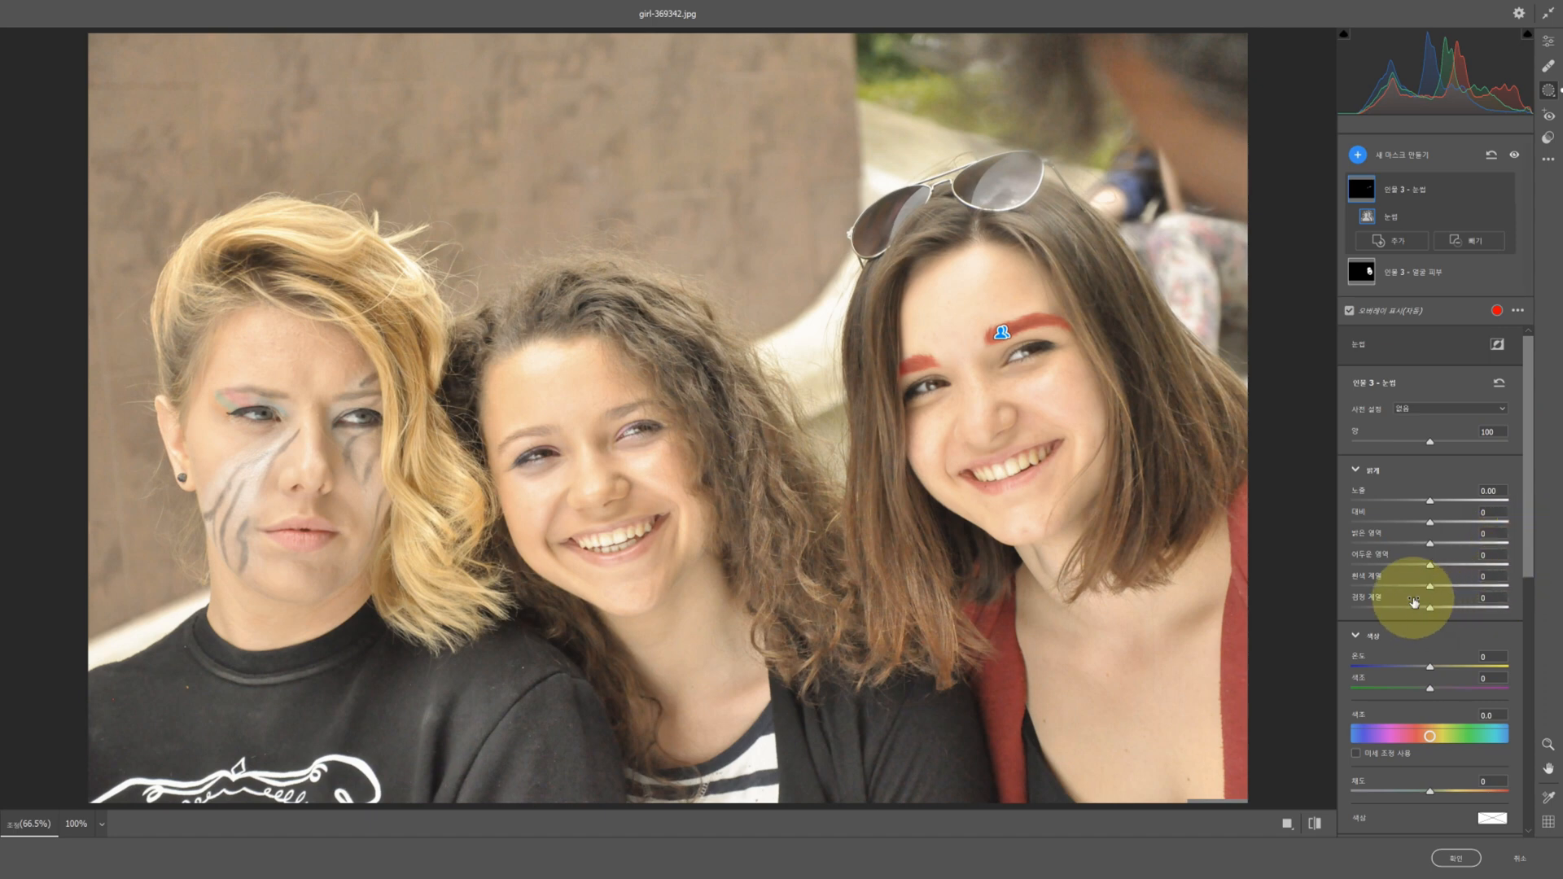
Darken the masked eyebrows with Exposure -0.45, Shadows -34 and Blacks -66, and compare against the original settings
left_click_drag(1431, 612, 1389, 610)
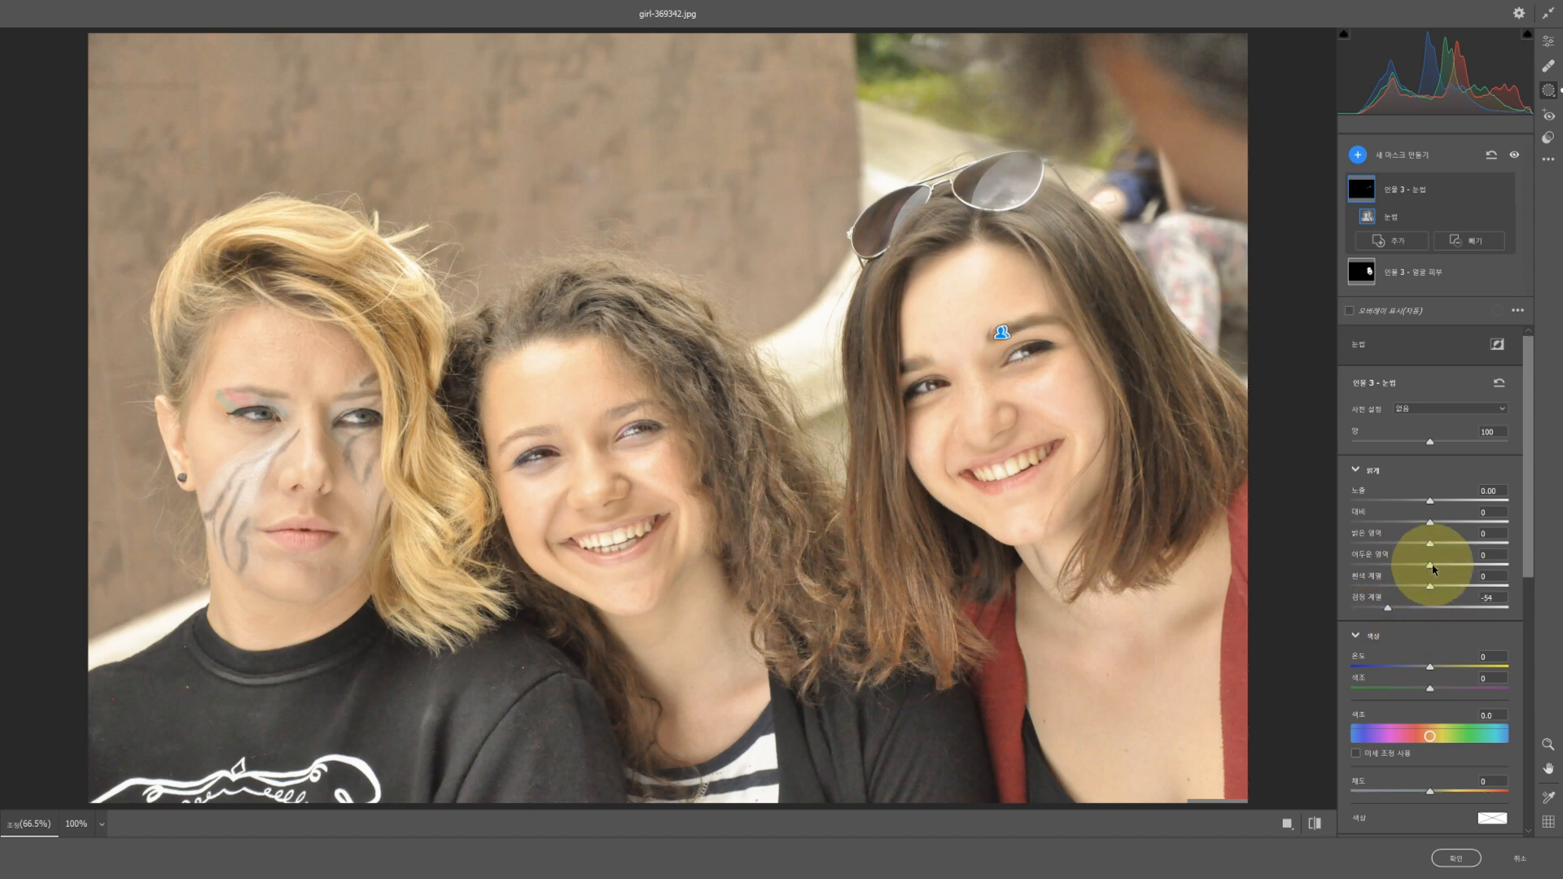
left_click_drag(1431, 568, 1378, 612)
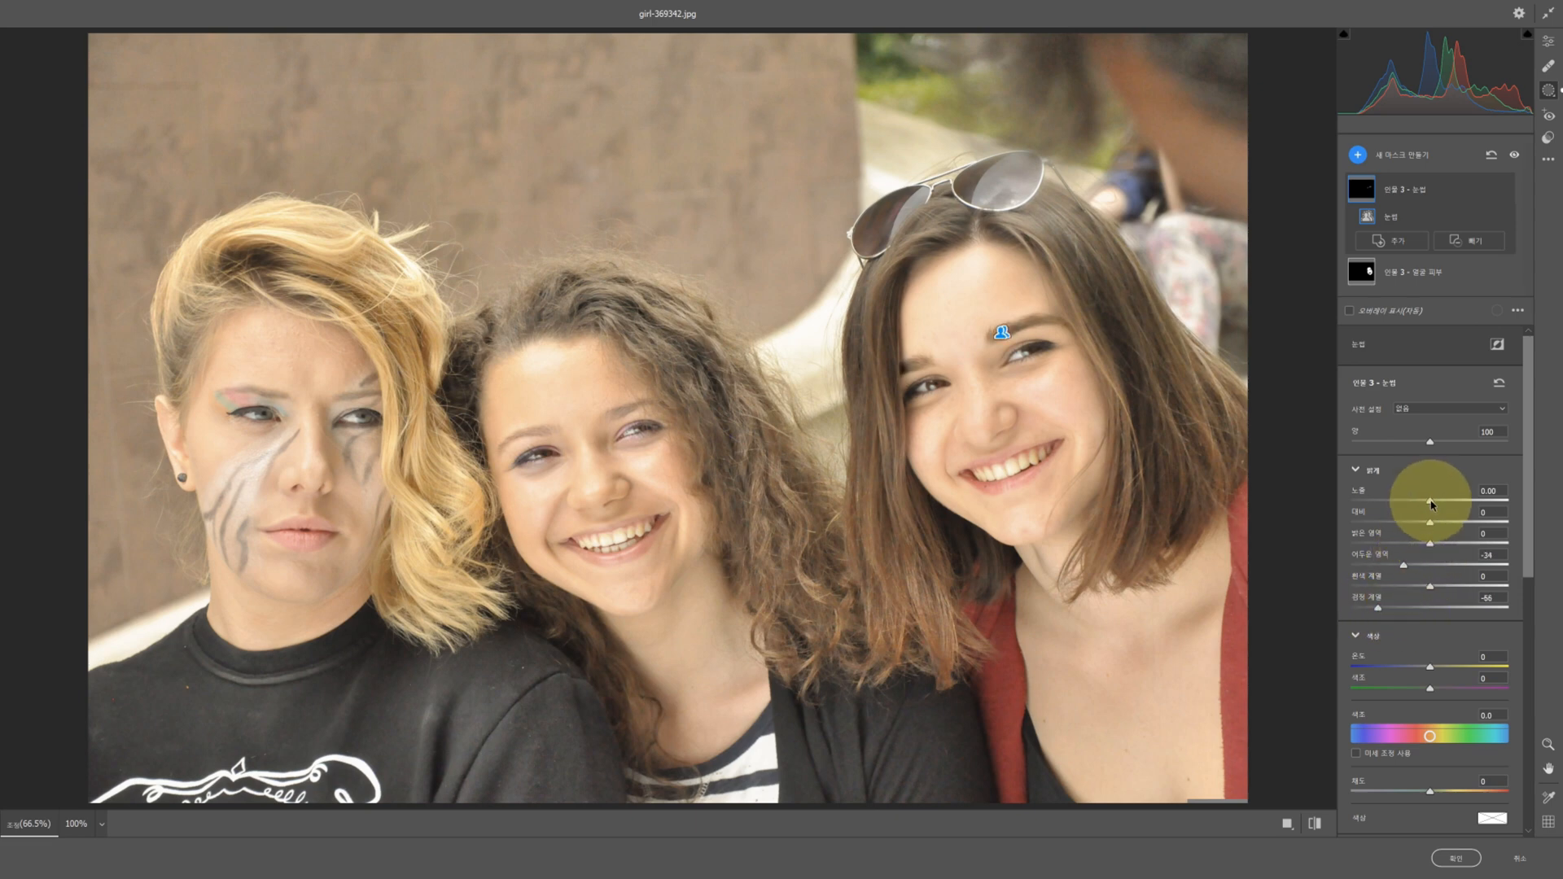
left_click_drag(1431, 504, 1422, 506)
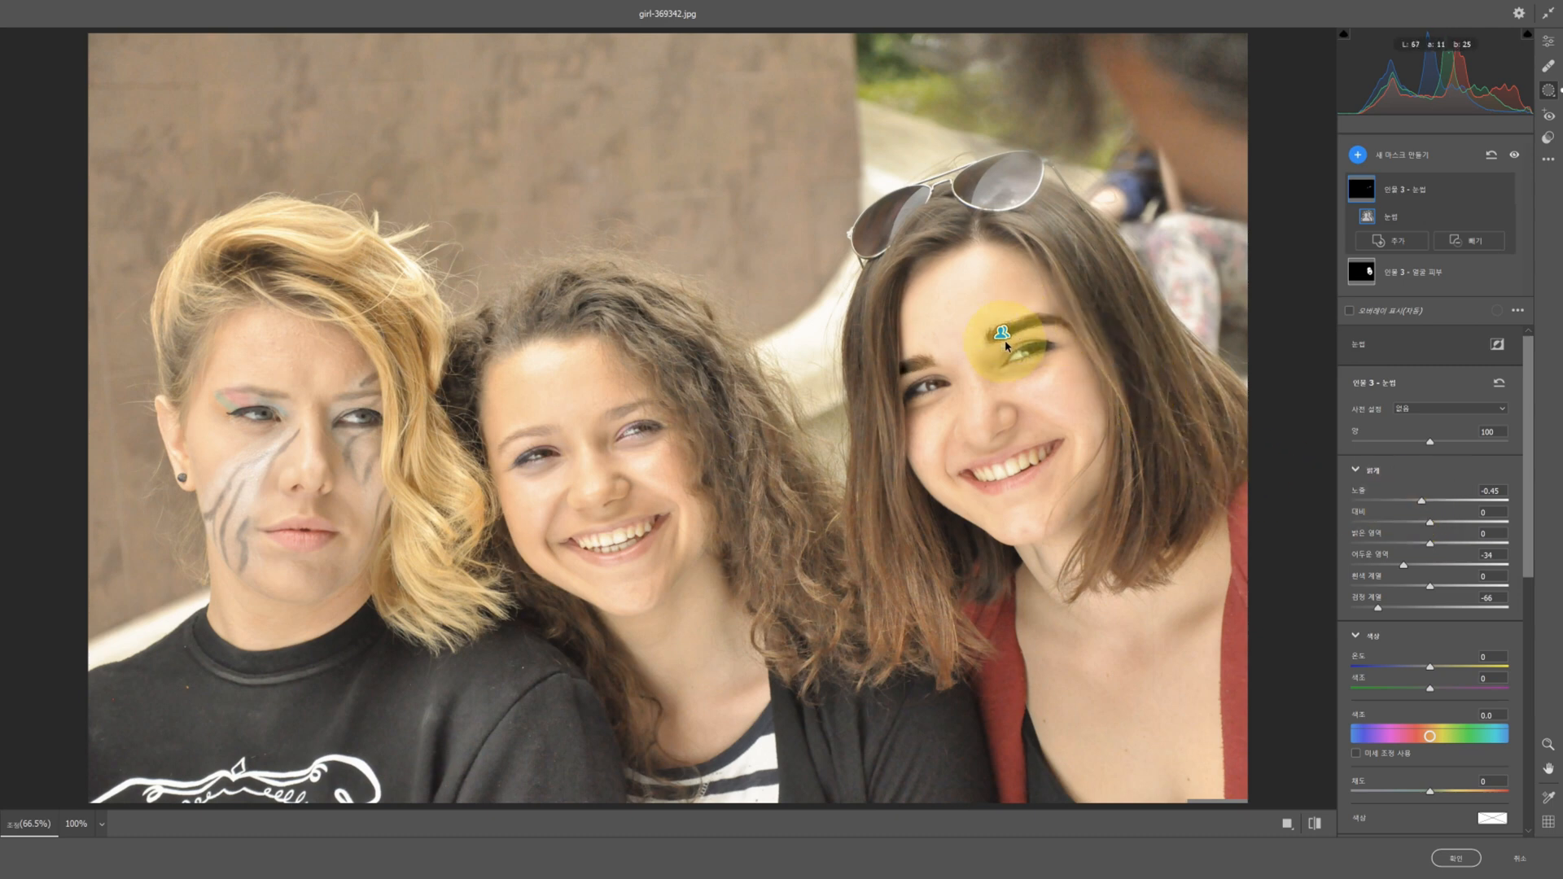
left_click(1315, 830)
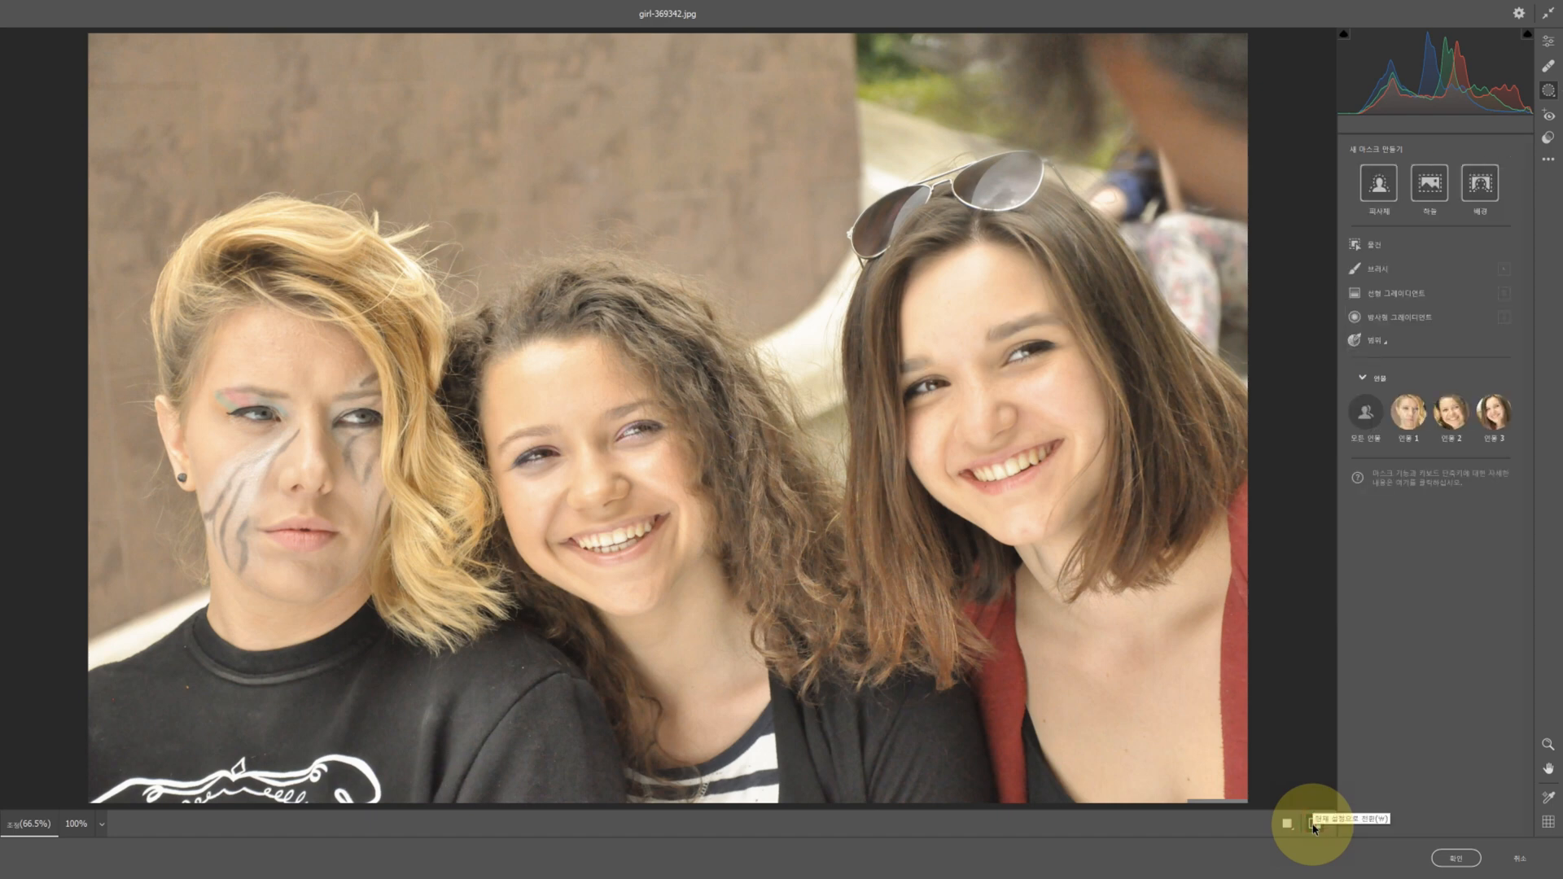
left_click(1315, 830)
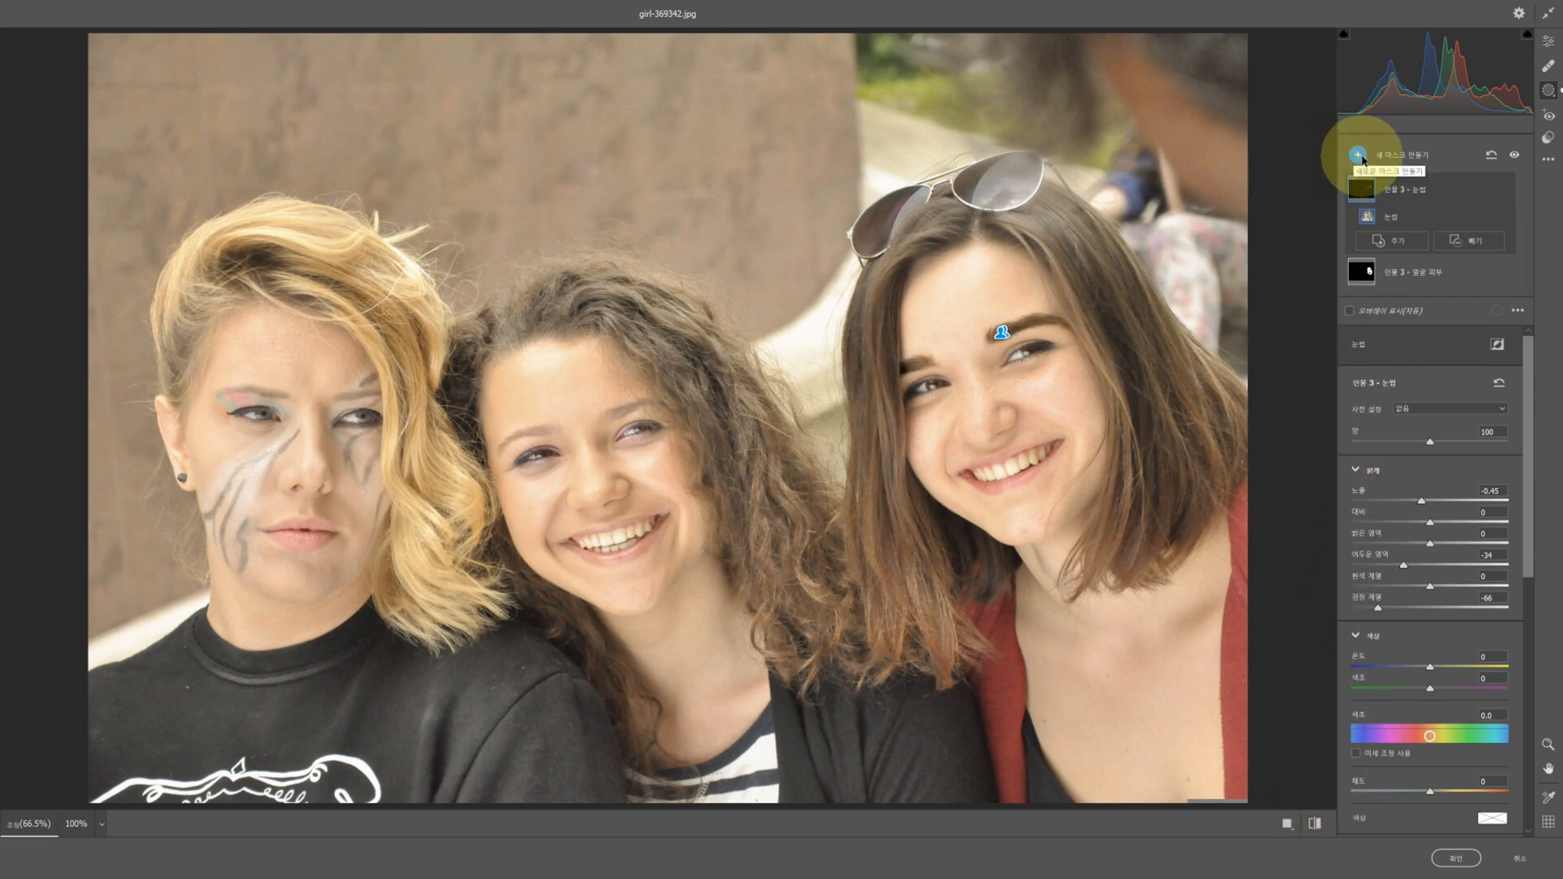
Add a new people mask for Person 3 that covers only the lips
left_click(1358, 156)
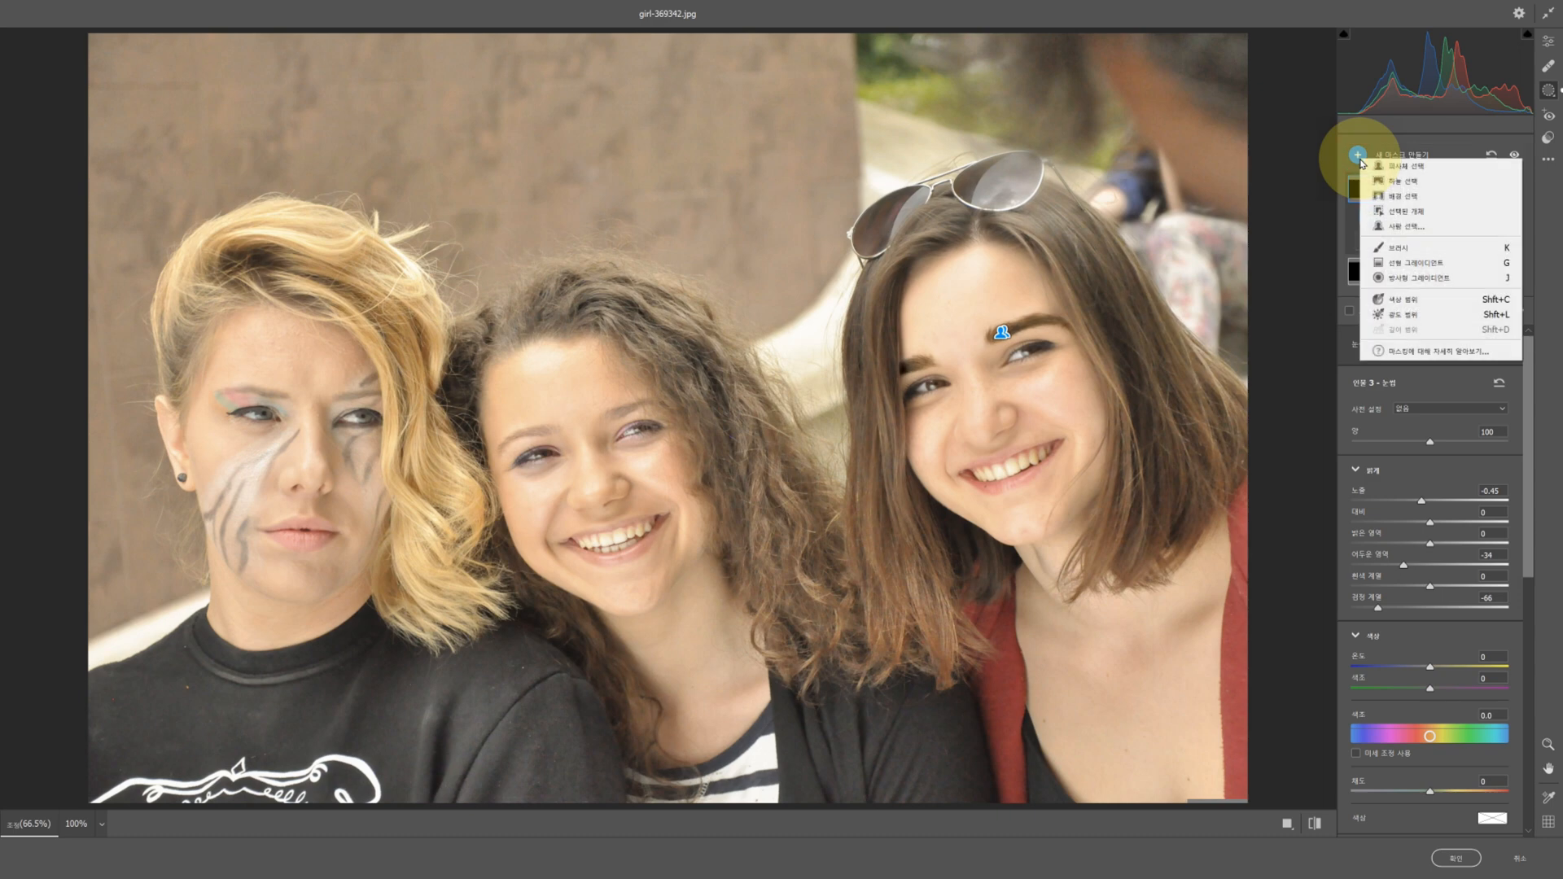
left_click(1438, 230)
left_click(1500, 192)
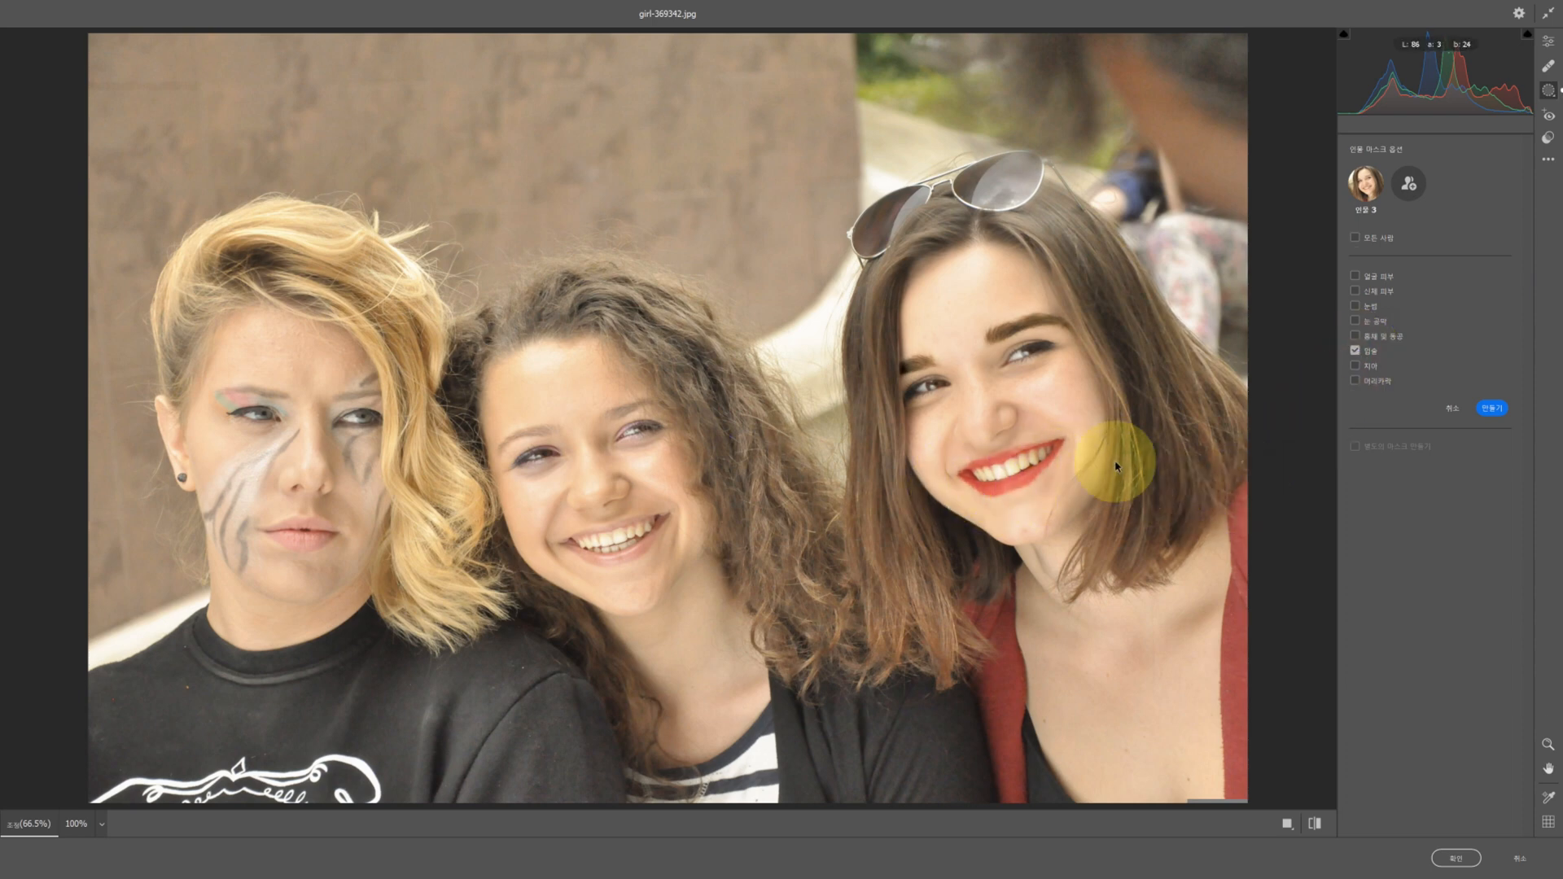
left_click(1500, 415)
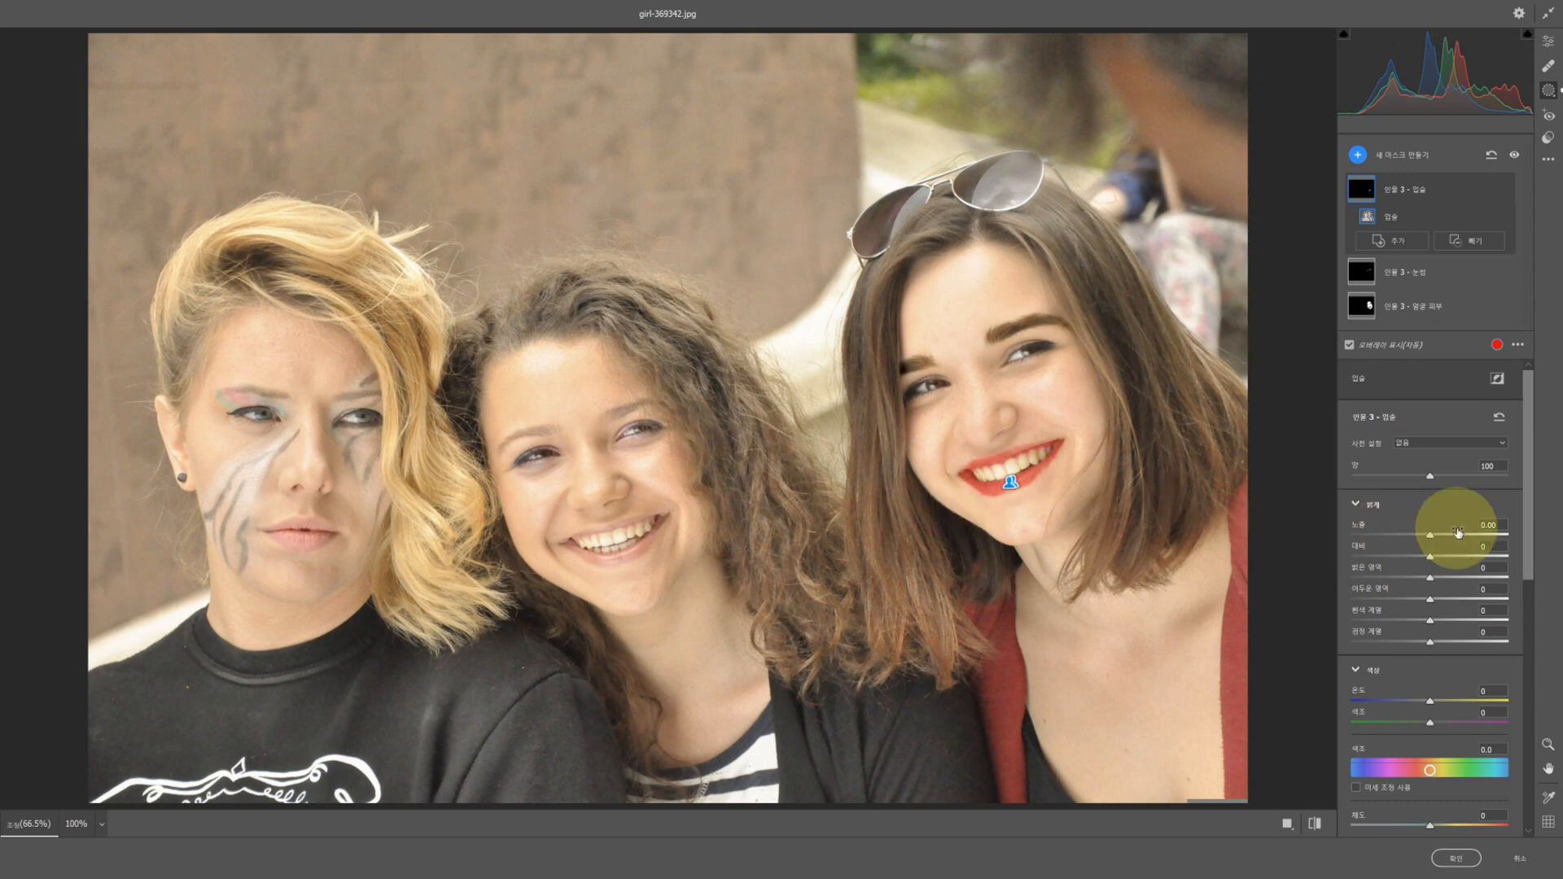
Intensify the masked lips' colour by setting Saturation to +87 and Tint to +99
left_click_drag(1530, 527, 1535, 649)
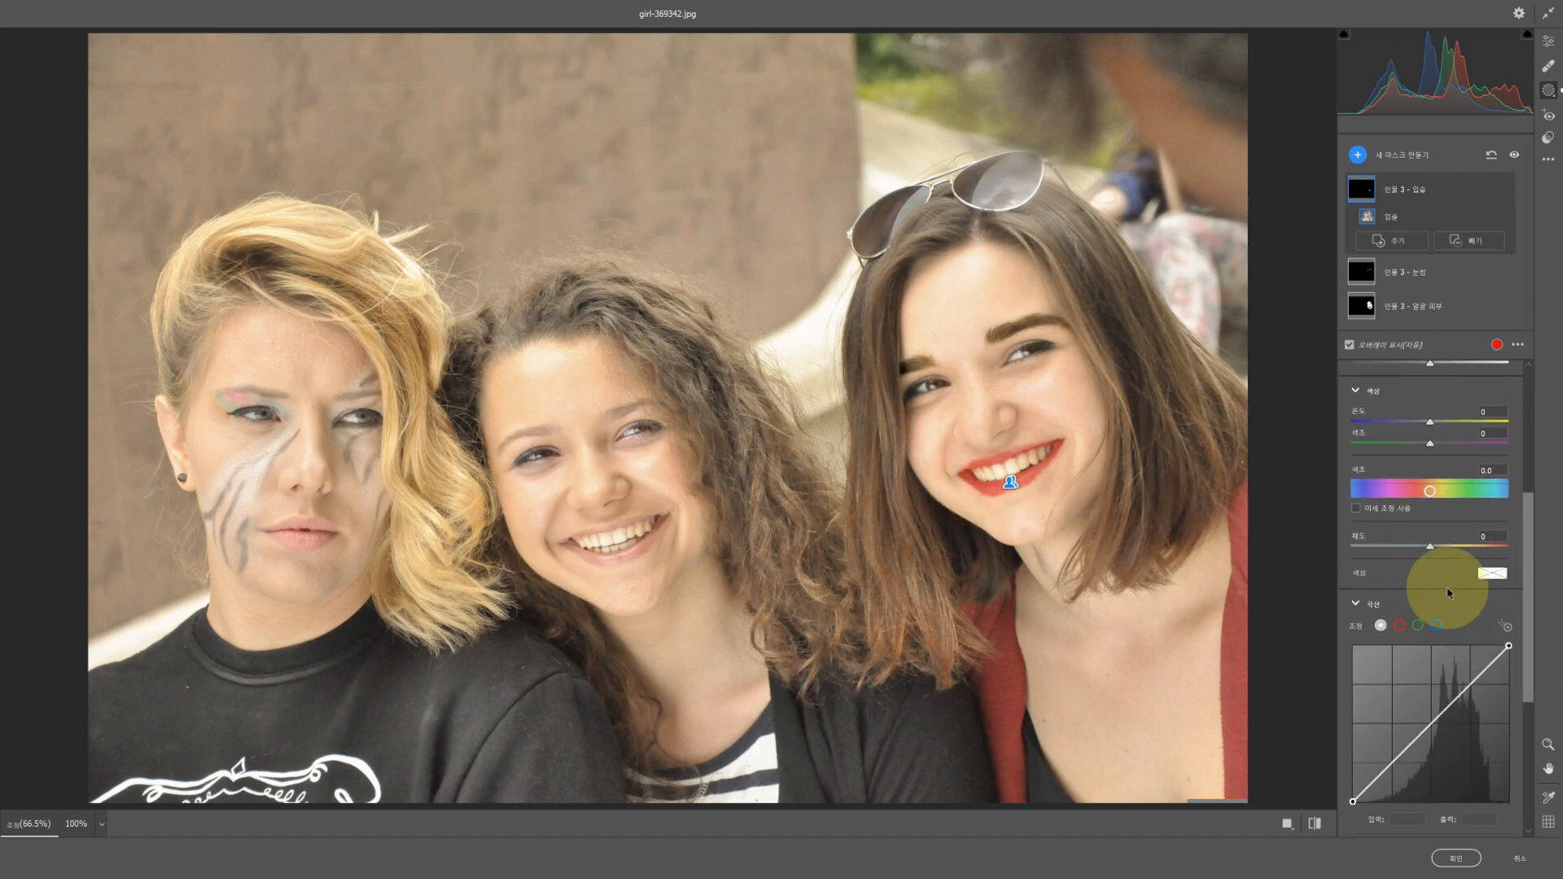
left_click_drag(1431, 551, 1501, 553)
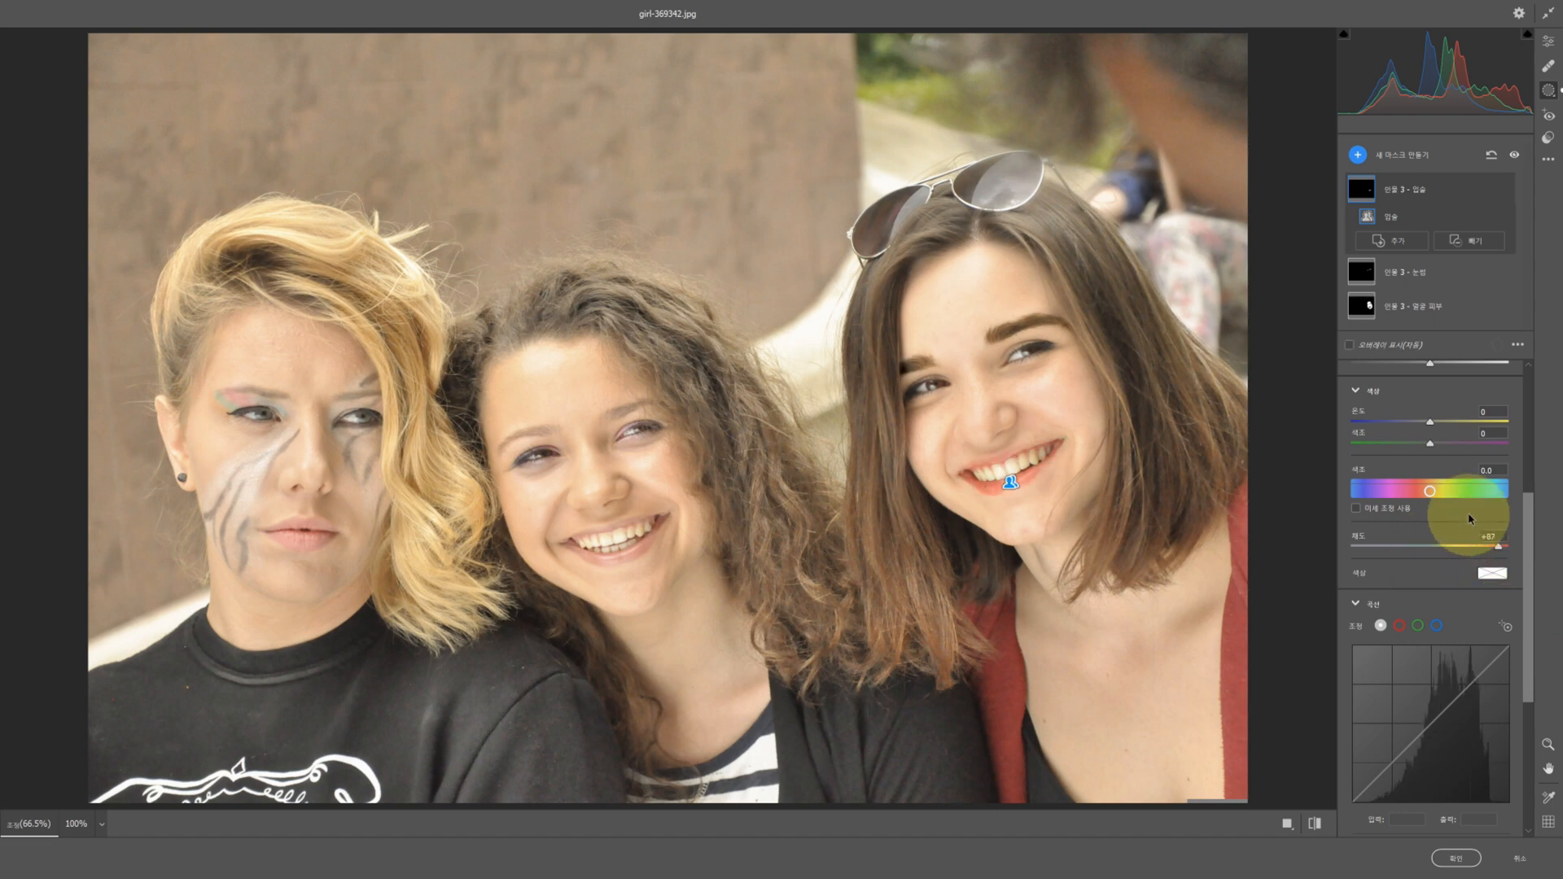
left_click_drag(1433, 444, 1512, 454)
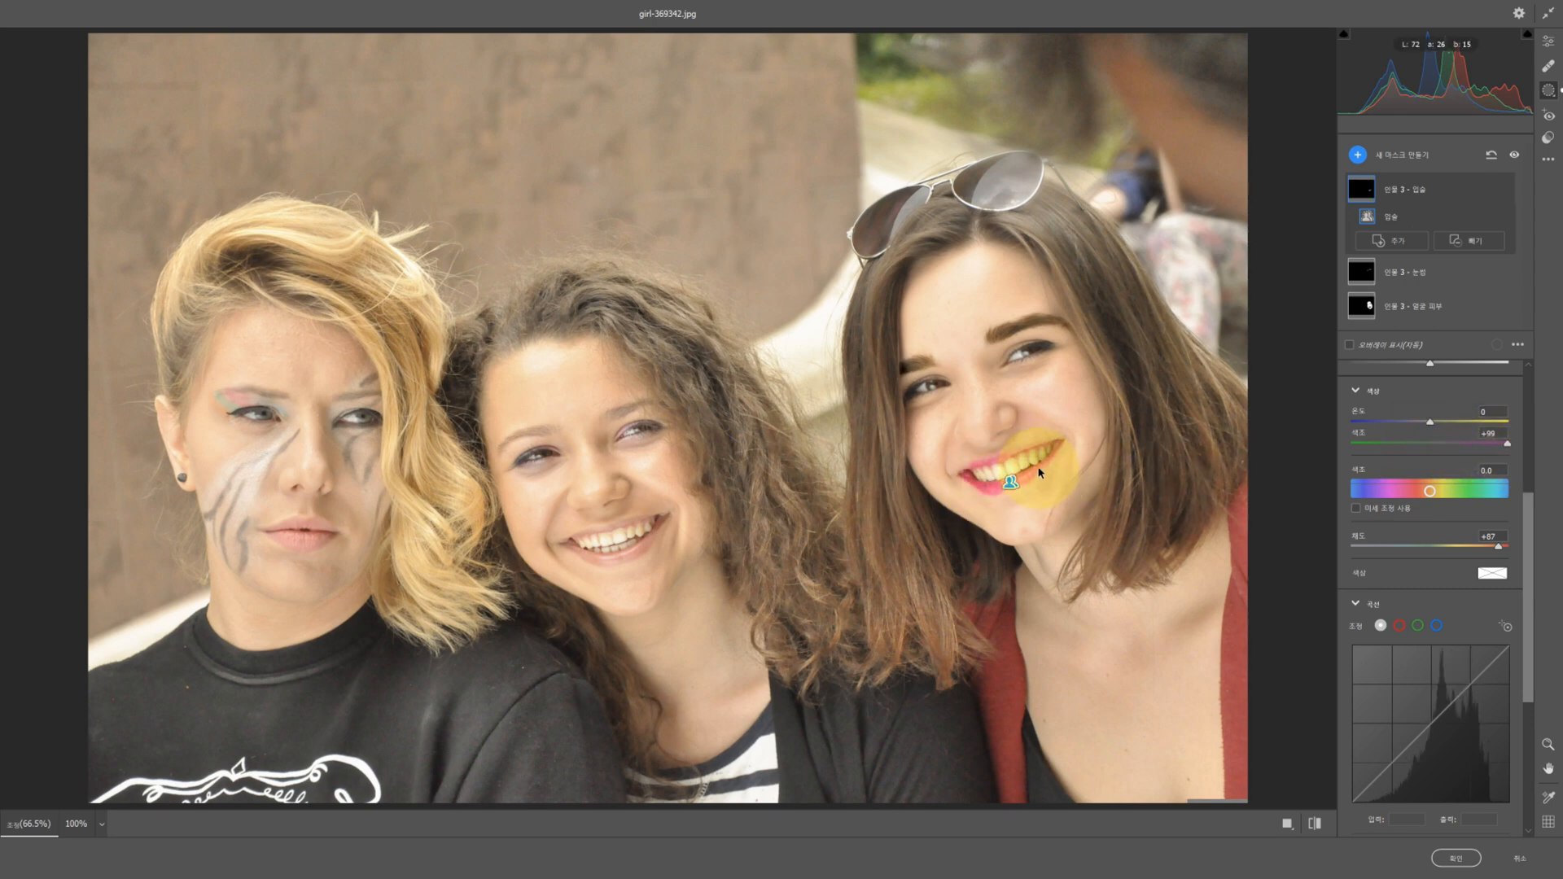
Add a new people mask for Person 3 that covers only the teeth
left_click(1358, 154)
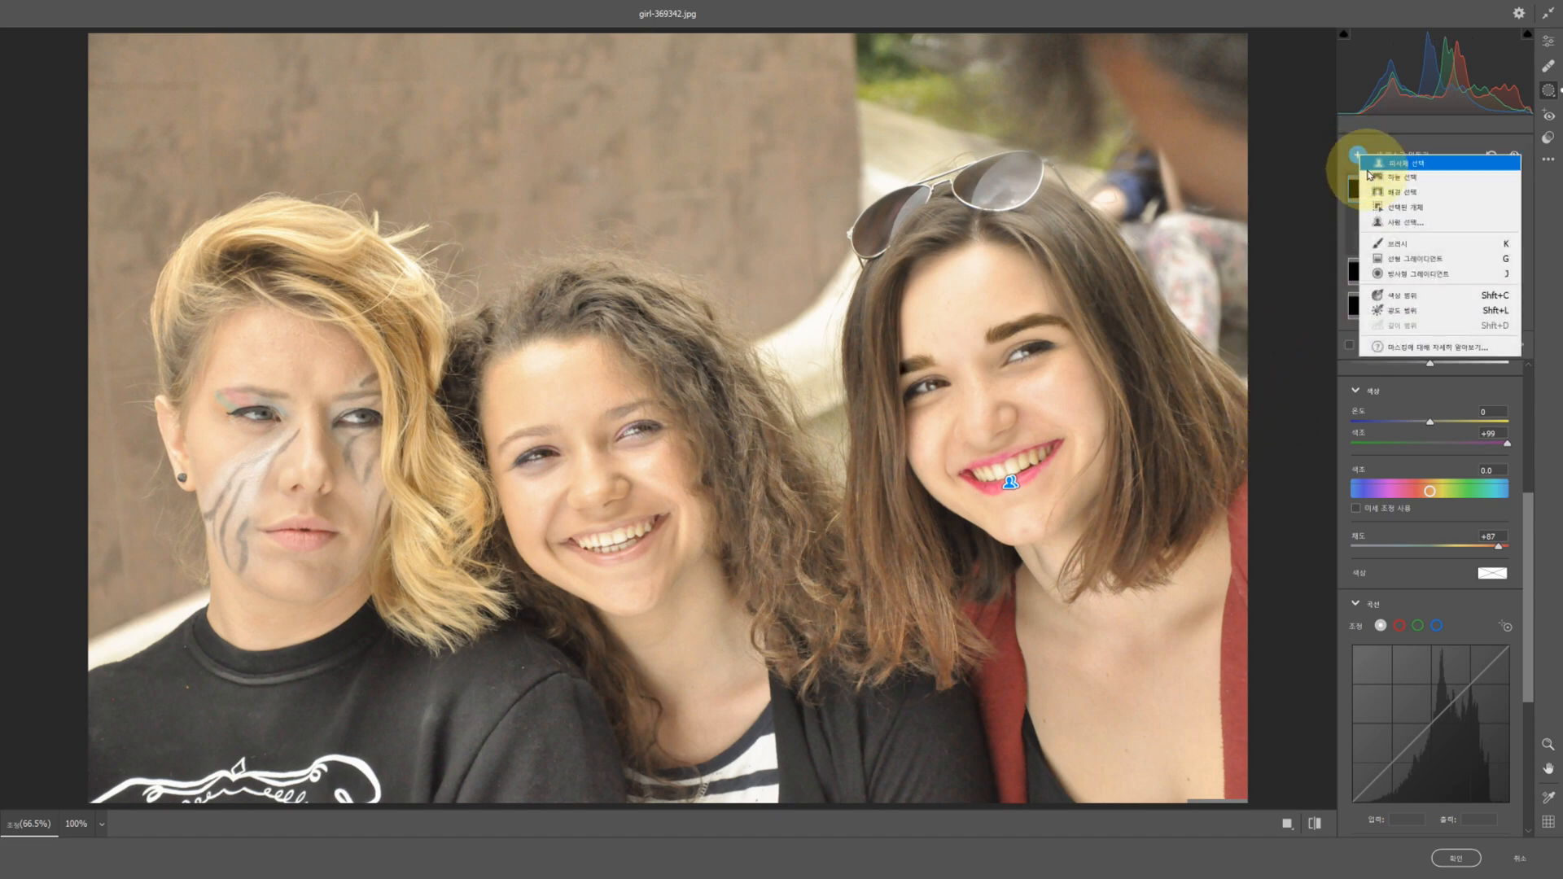
left_click(1437, 225)
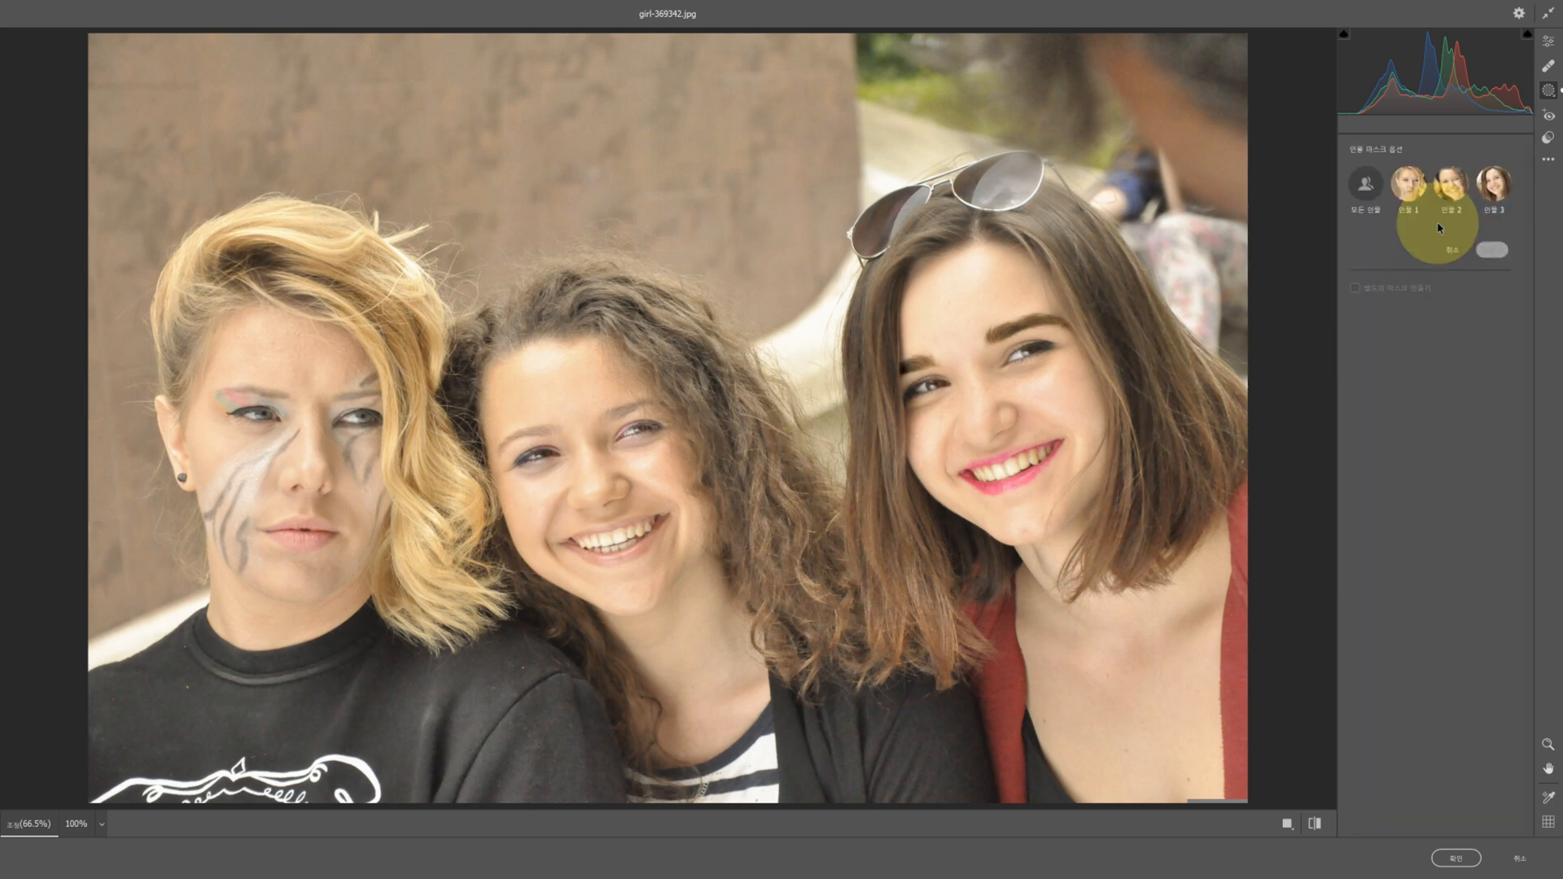
left_click(1504, 195)
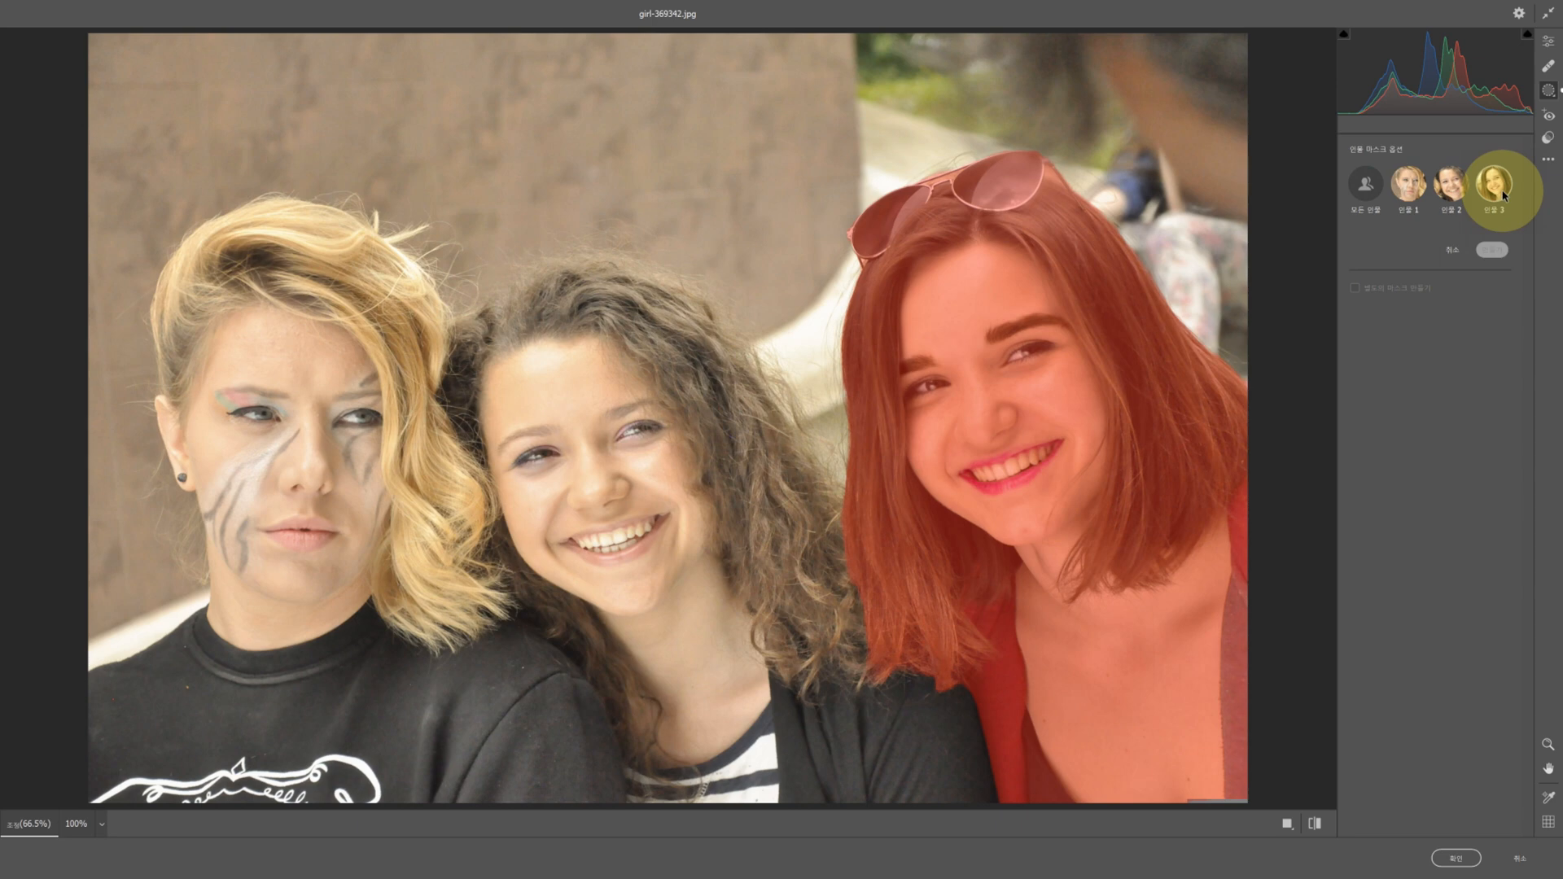
left_click(1504, 195)
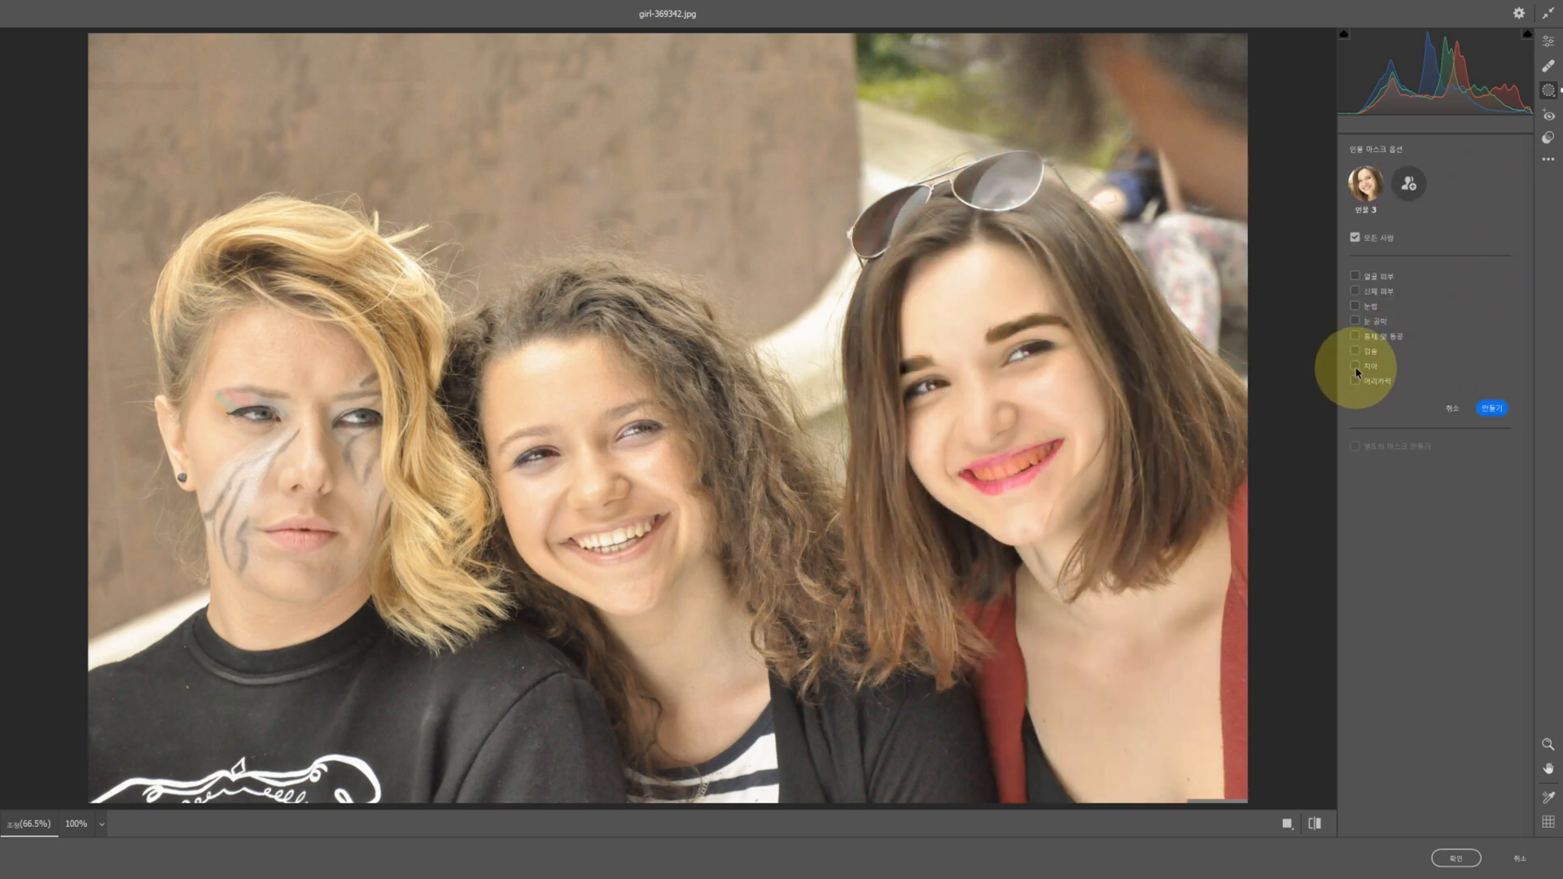
left_click(1495, 409)
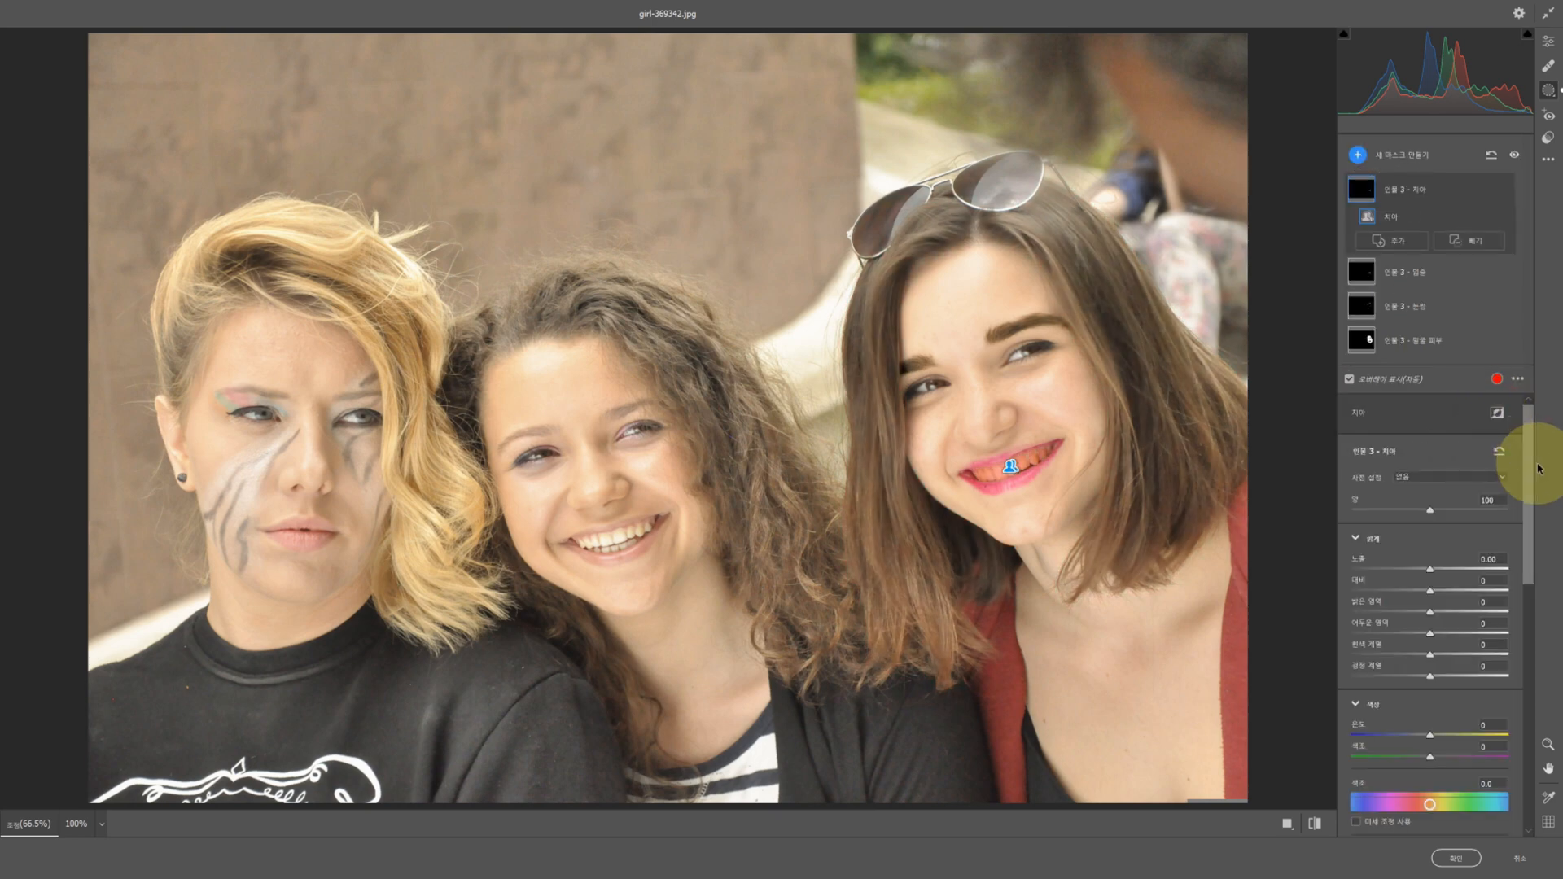
Brighten the masked teeth with Exposure +0.35 and Whites +32, and compare the portrait against its original settings
left_click_drag(1531, 467, 1526, 492)
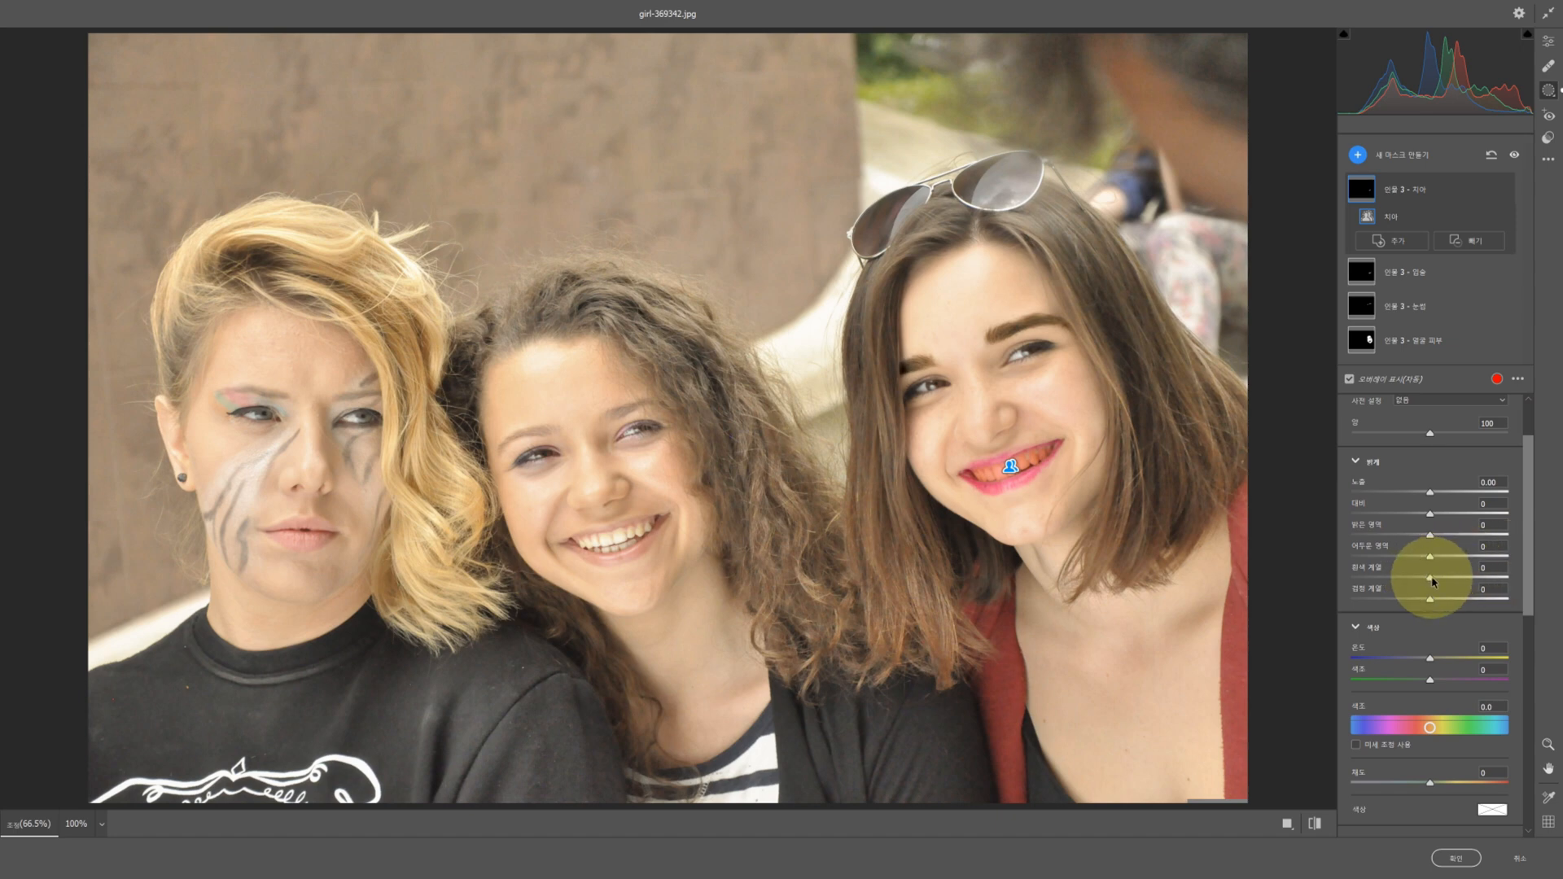
mouse_move(1432, 581)
left_mouse_down()
mouse_move(1478, 581)
mouse_move(1459, 579)
left_mouse_up()
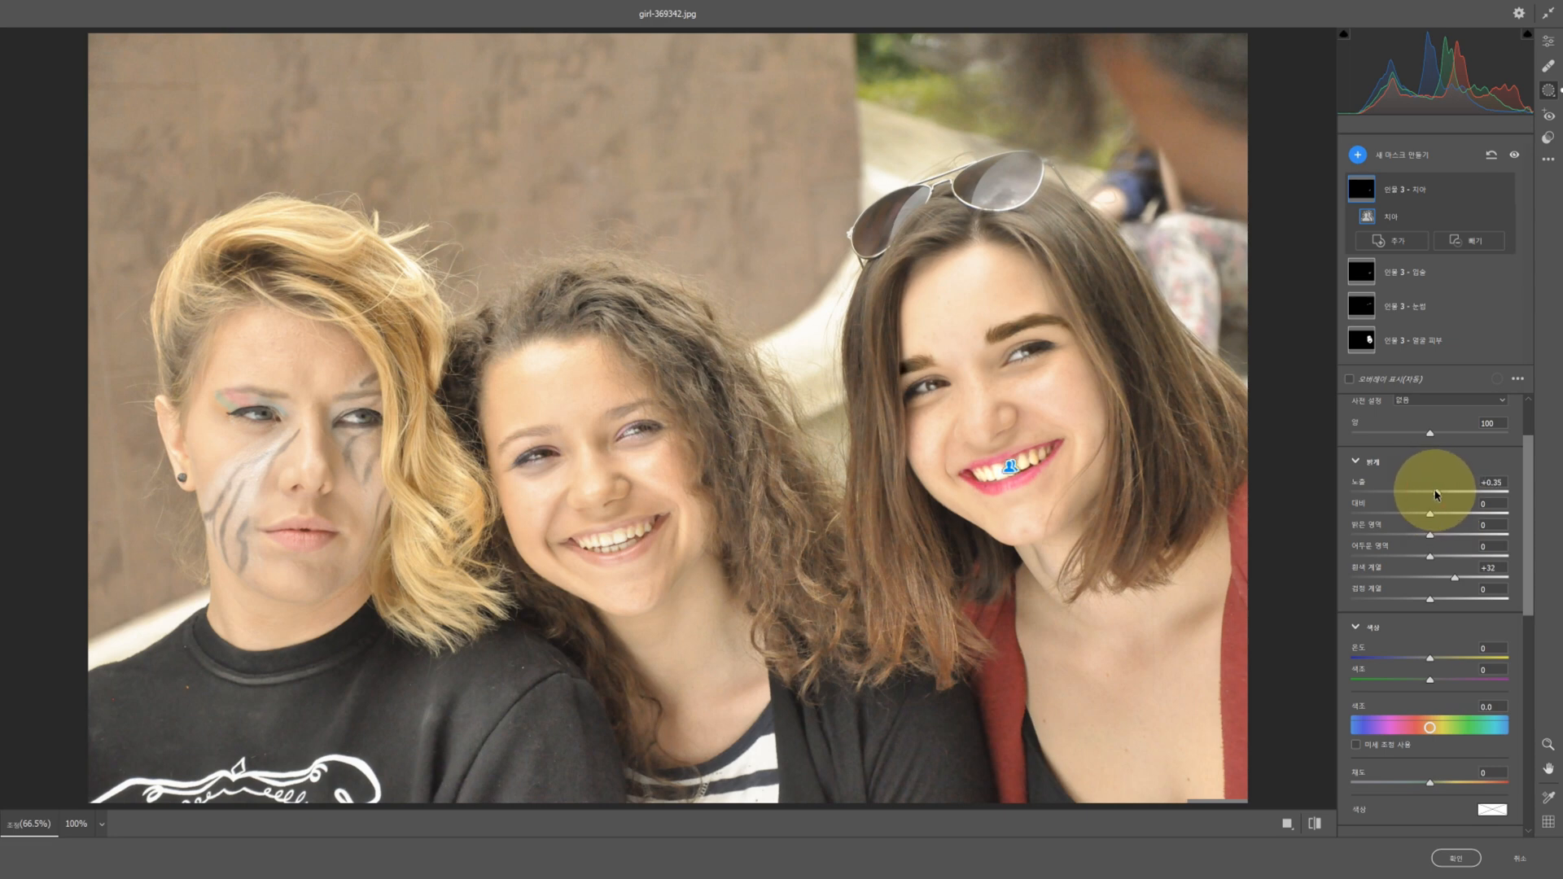
left_click(1315, 825)
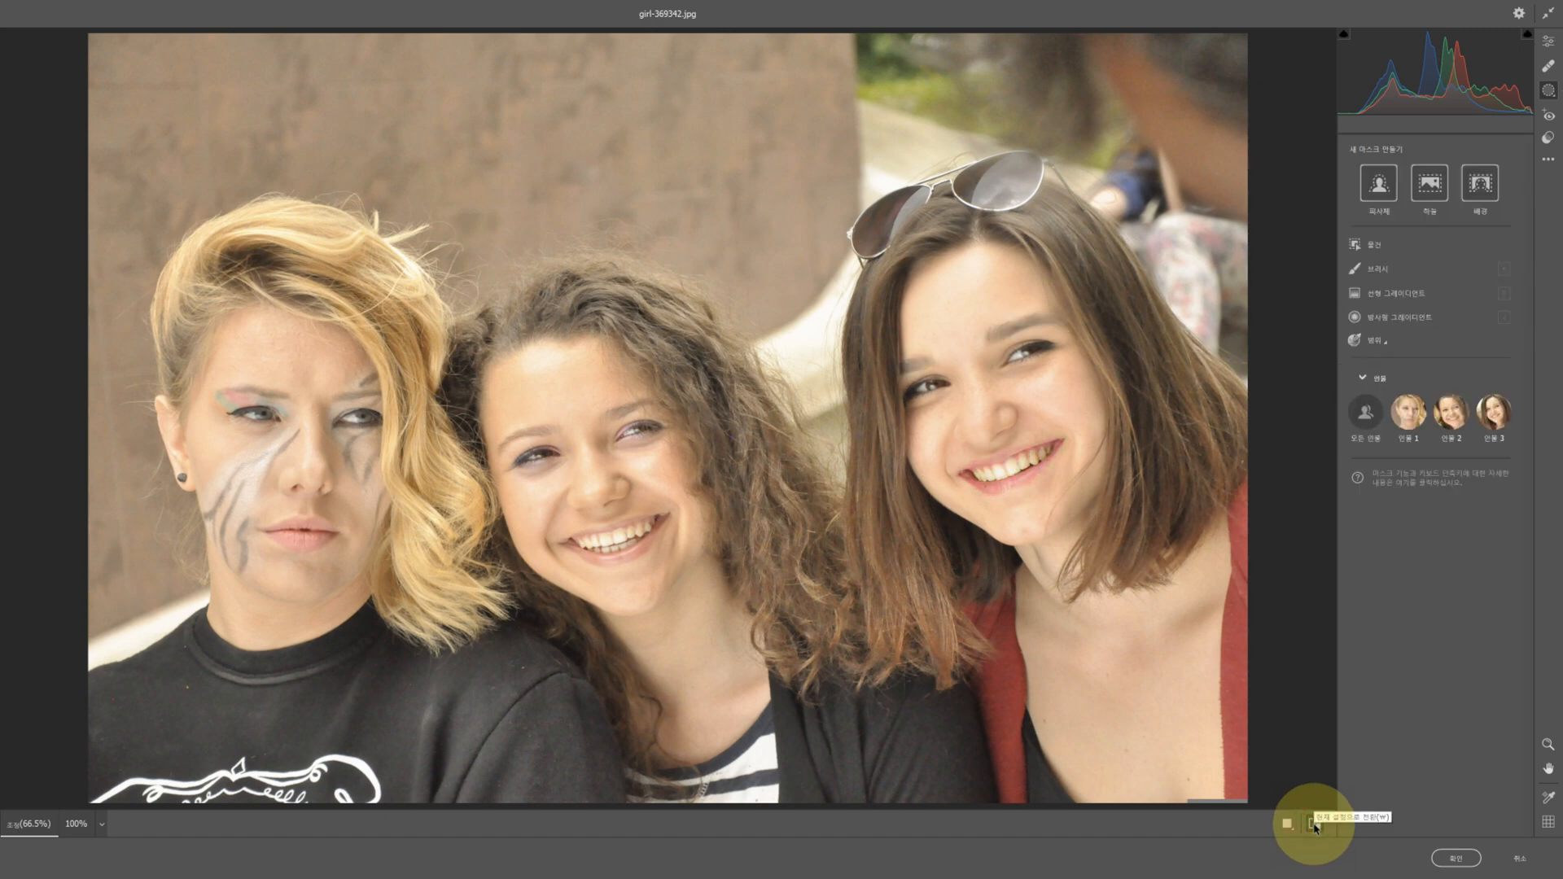
left_click(1314, 824)
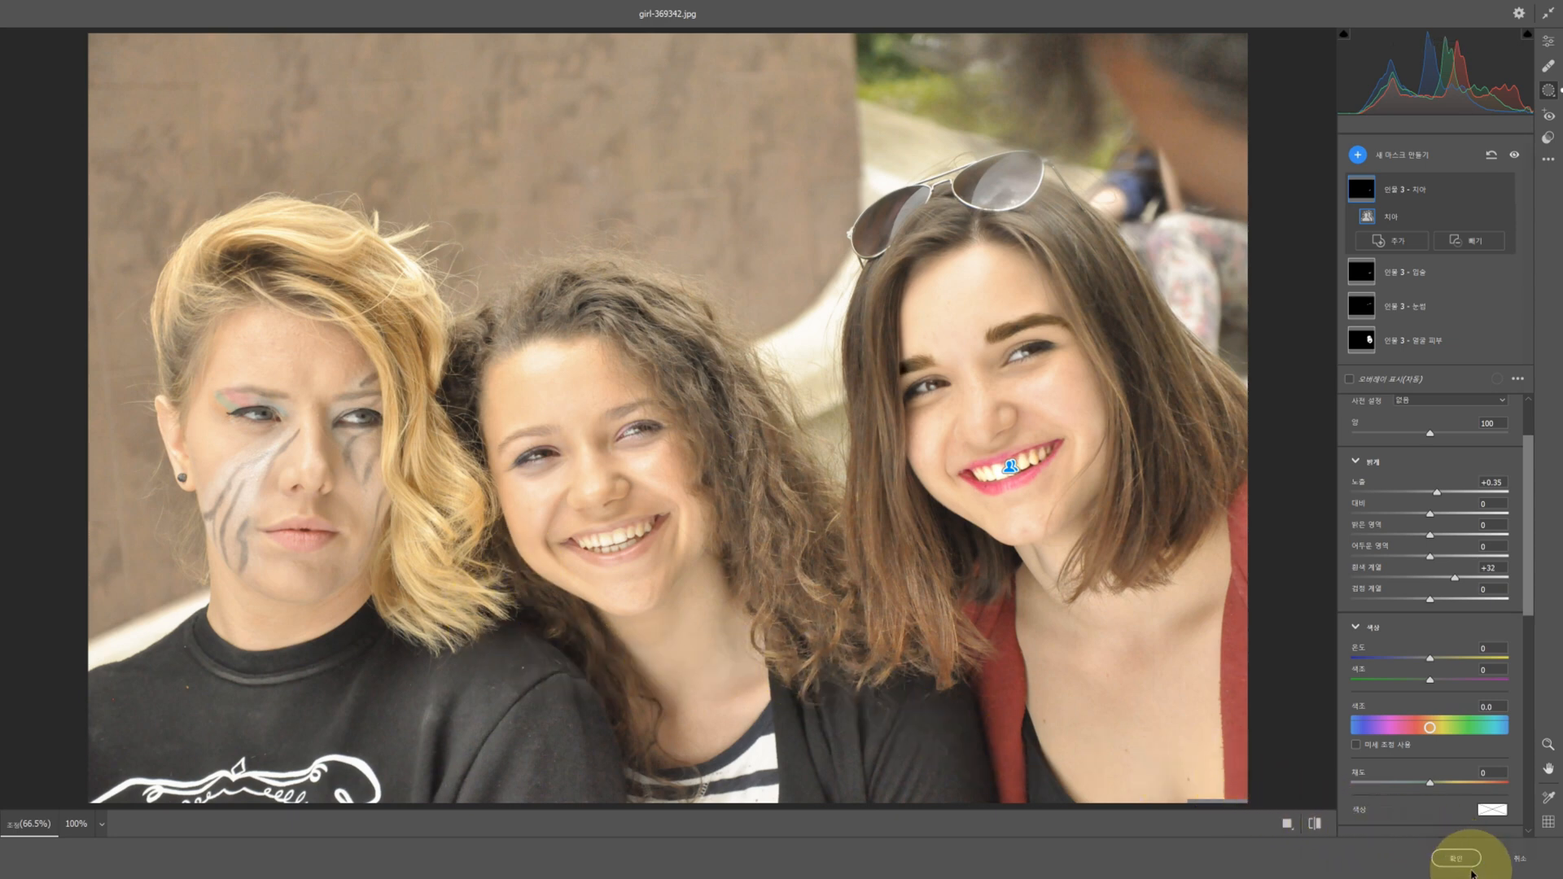
Discard all Camera Raw changes to the portrait and open B70A6770.CR2 in Camera Raw from Adobe Bridge
left_click(1521, 865)
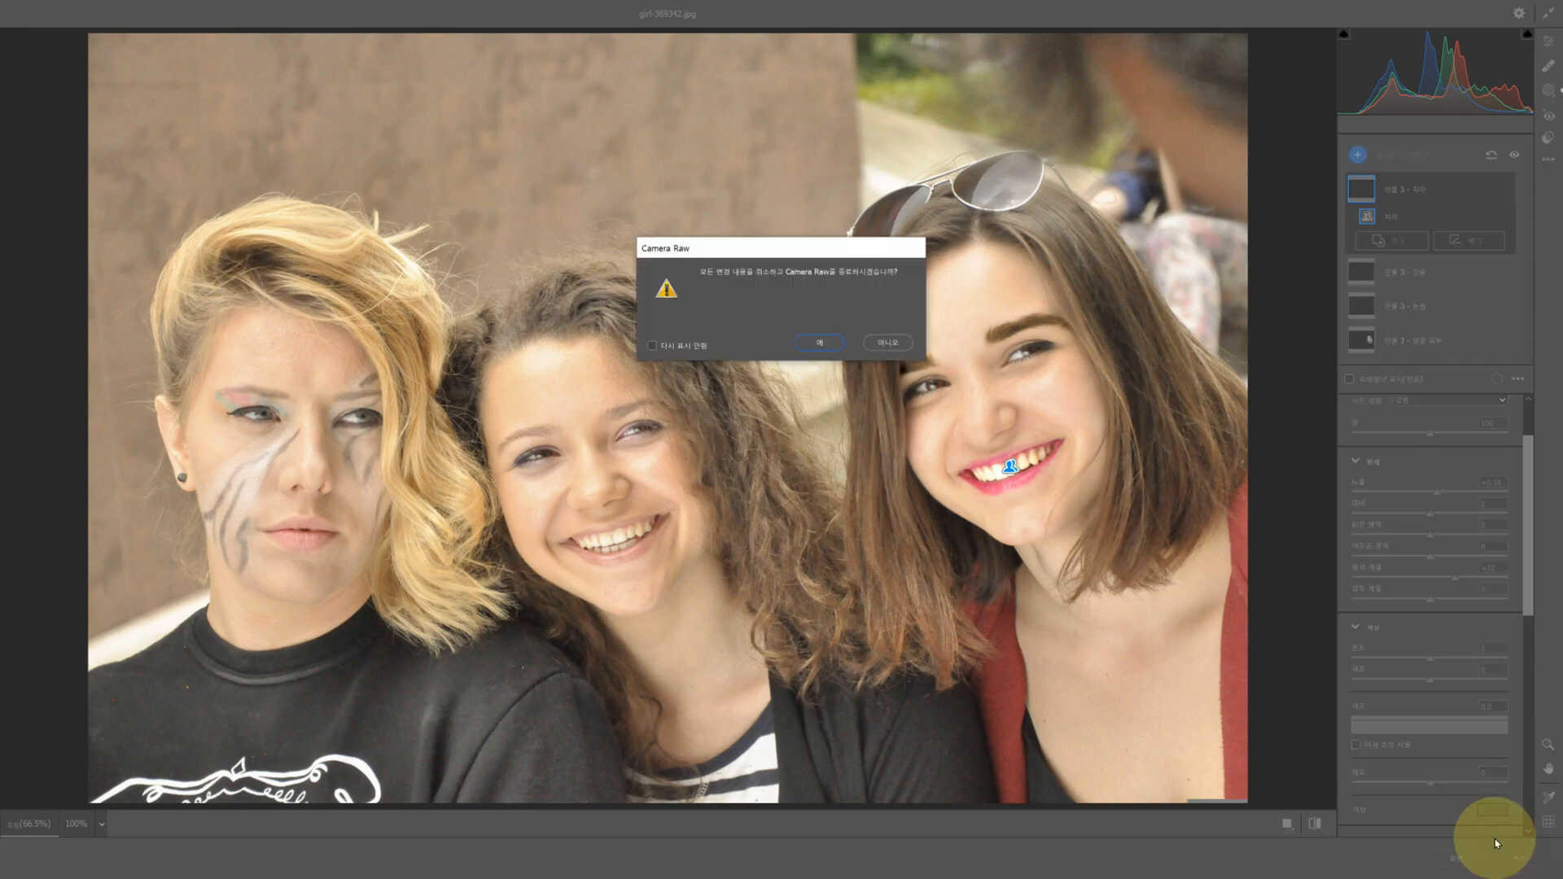
left_click(818, 344)
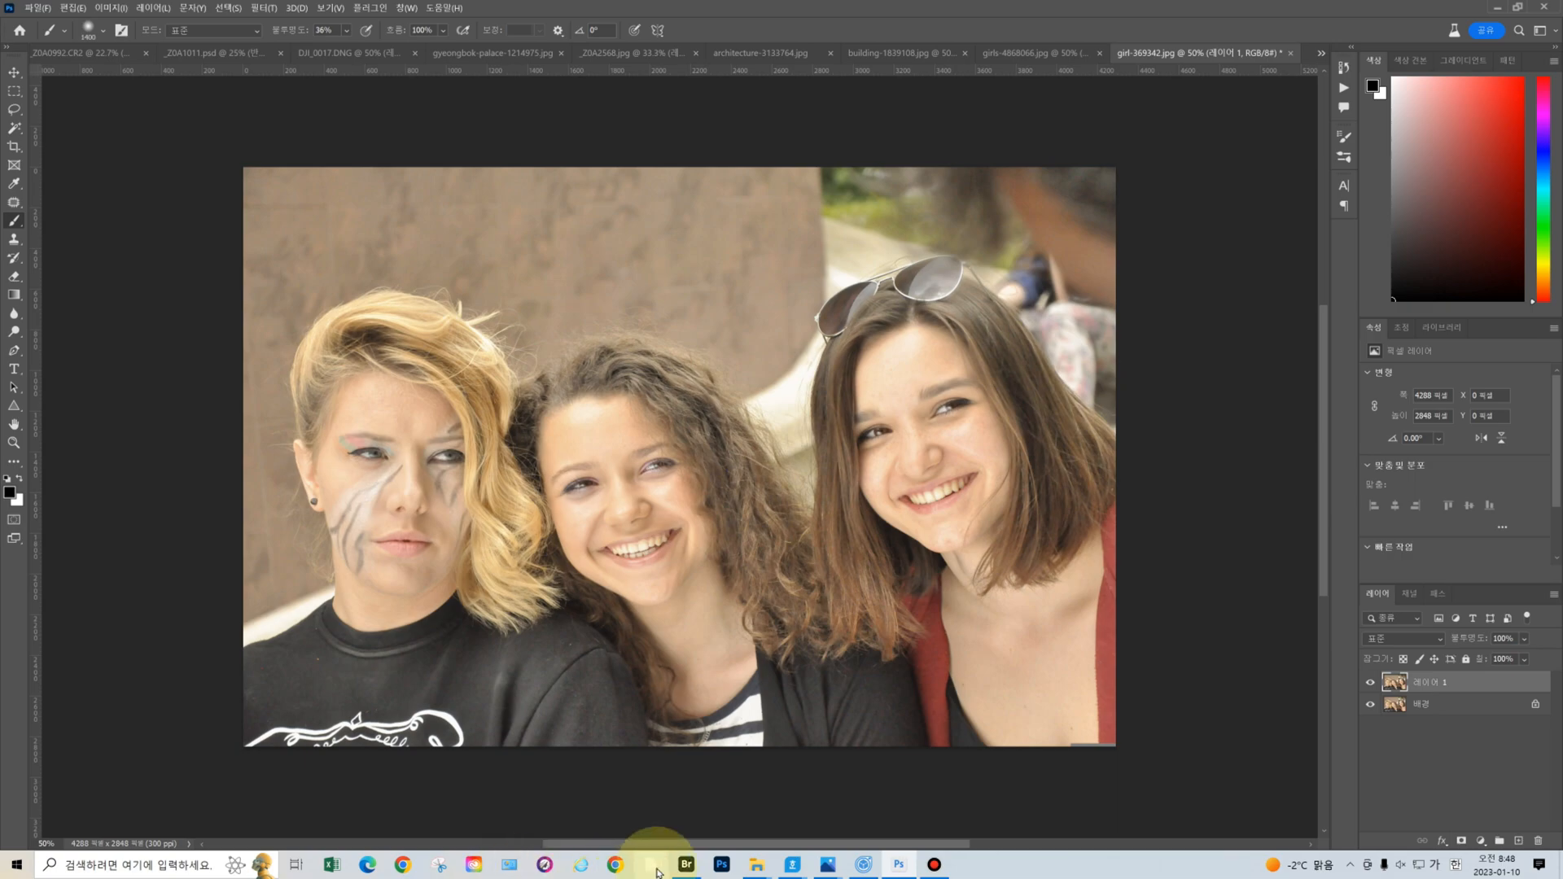
left_click(686, 865)
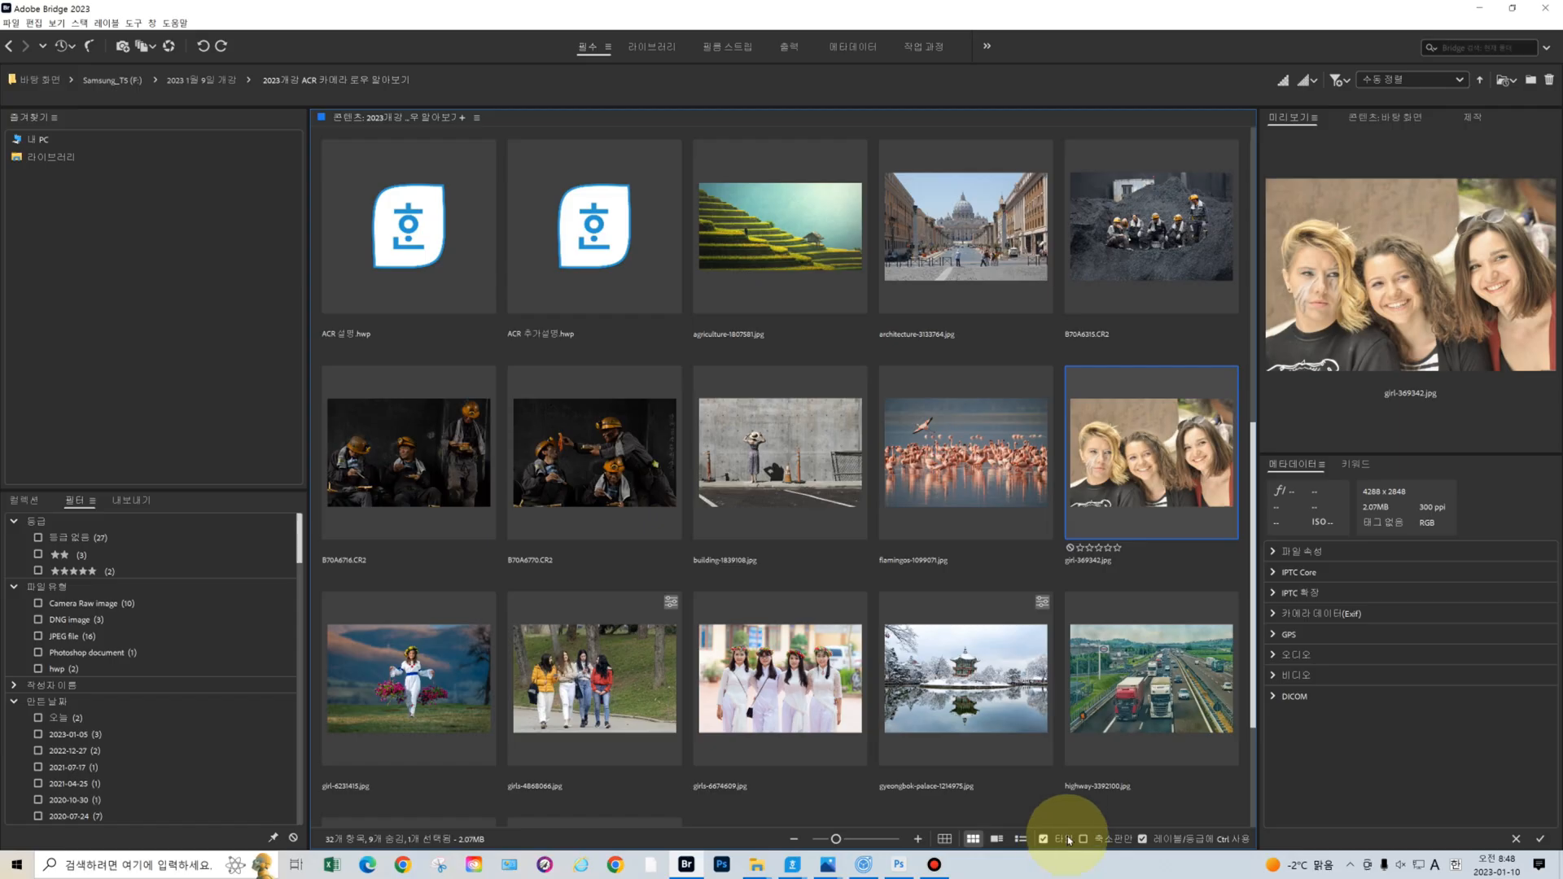
double_click(628, 467)
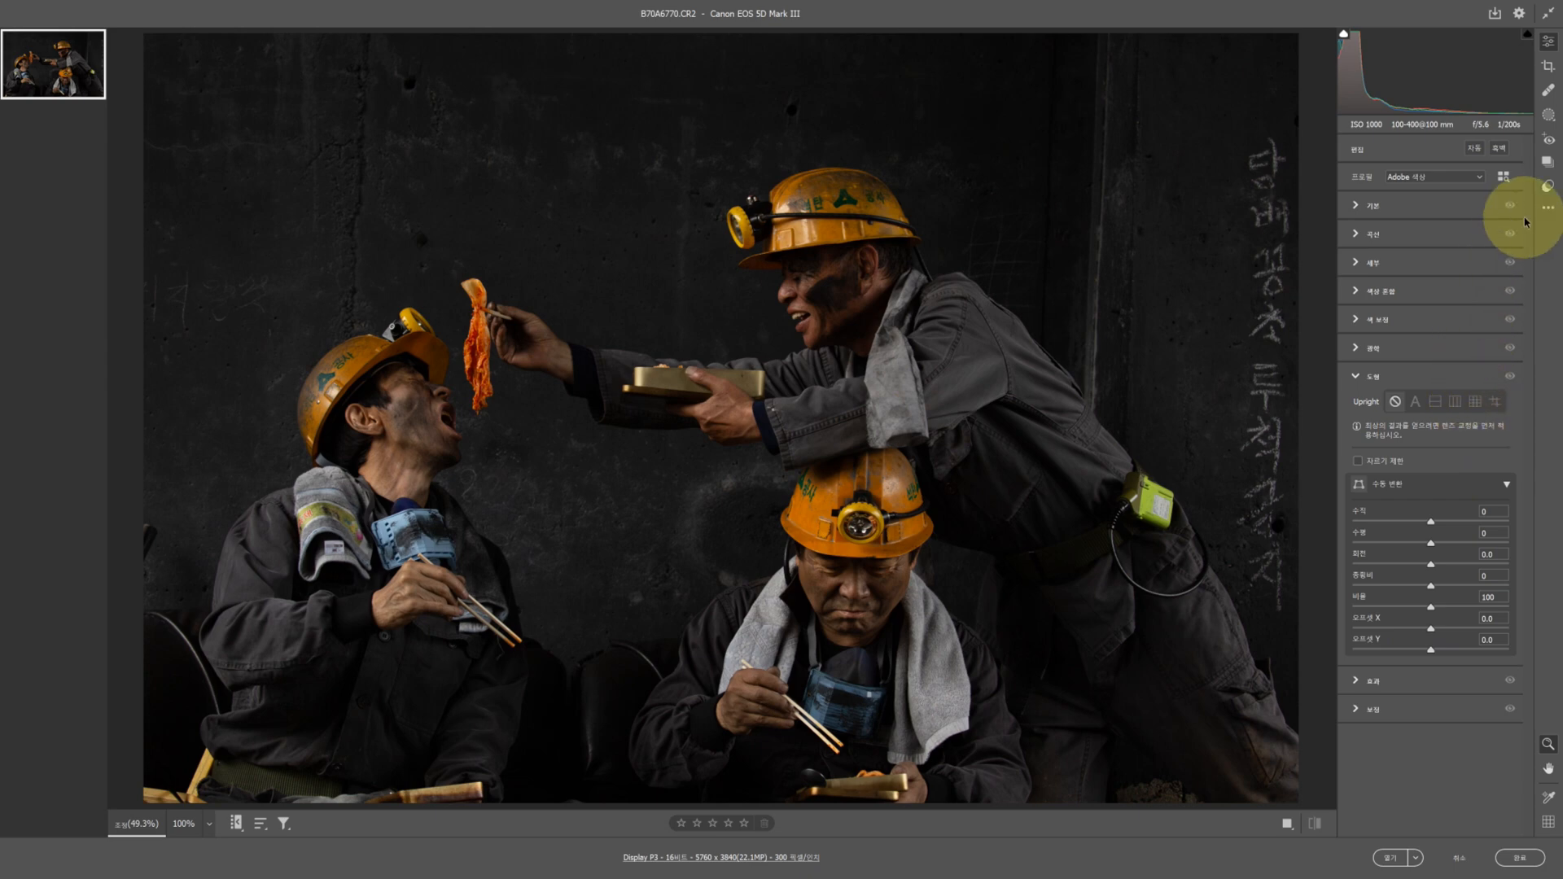
Mask the background behind the miners and darken it with Exposure -1.25, Shadows -47 and Blacks -47
left_click(1548, 116)
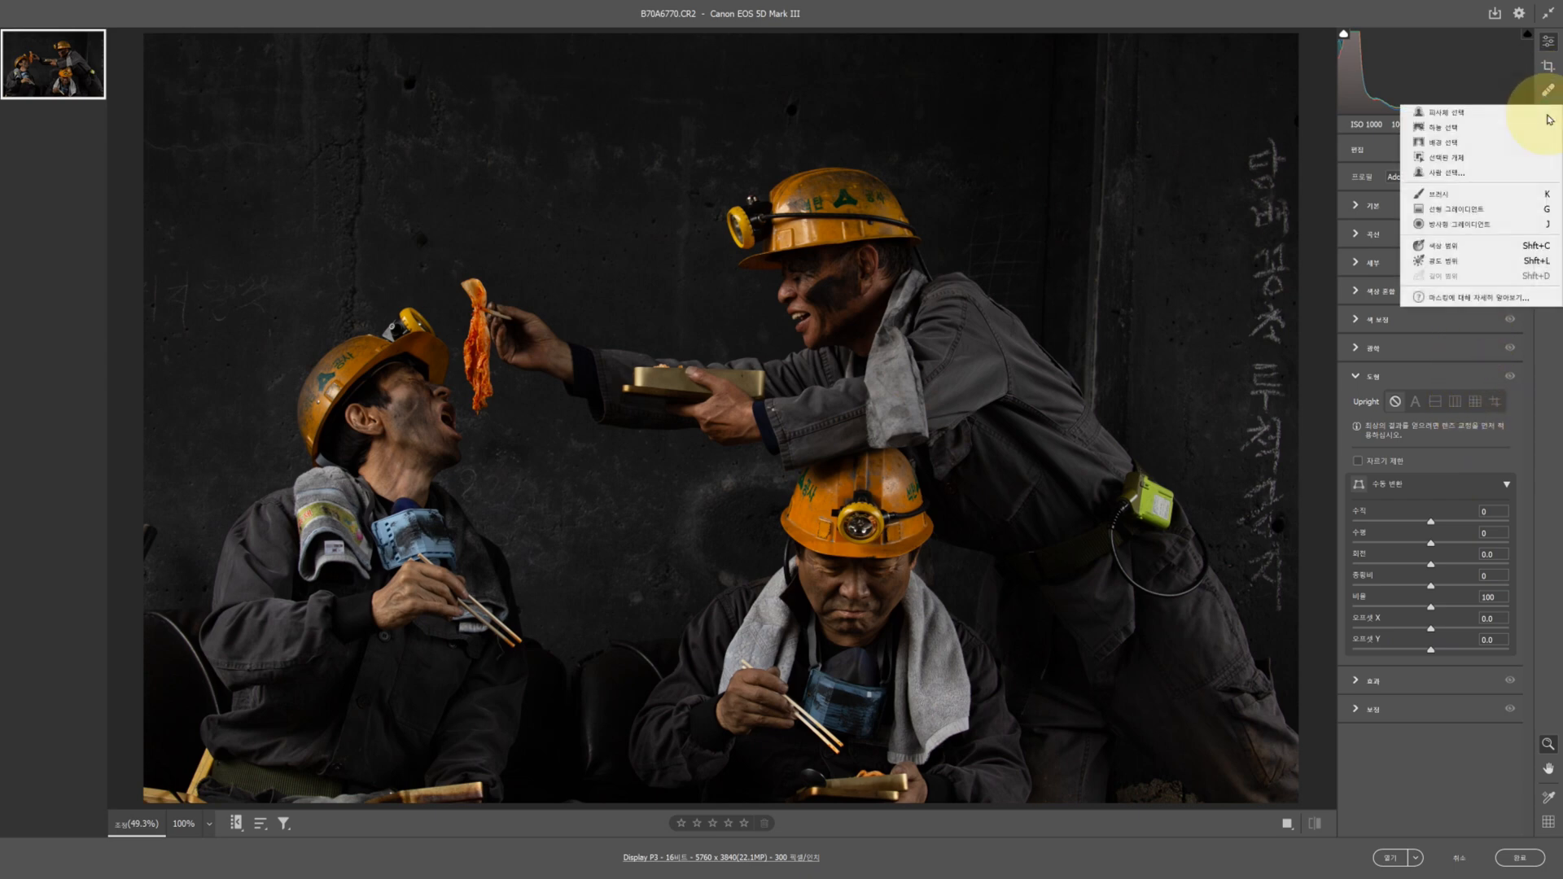
left_click(1479, 145)
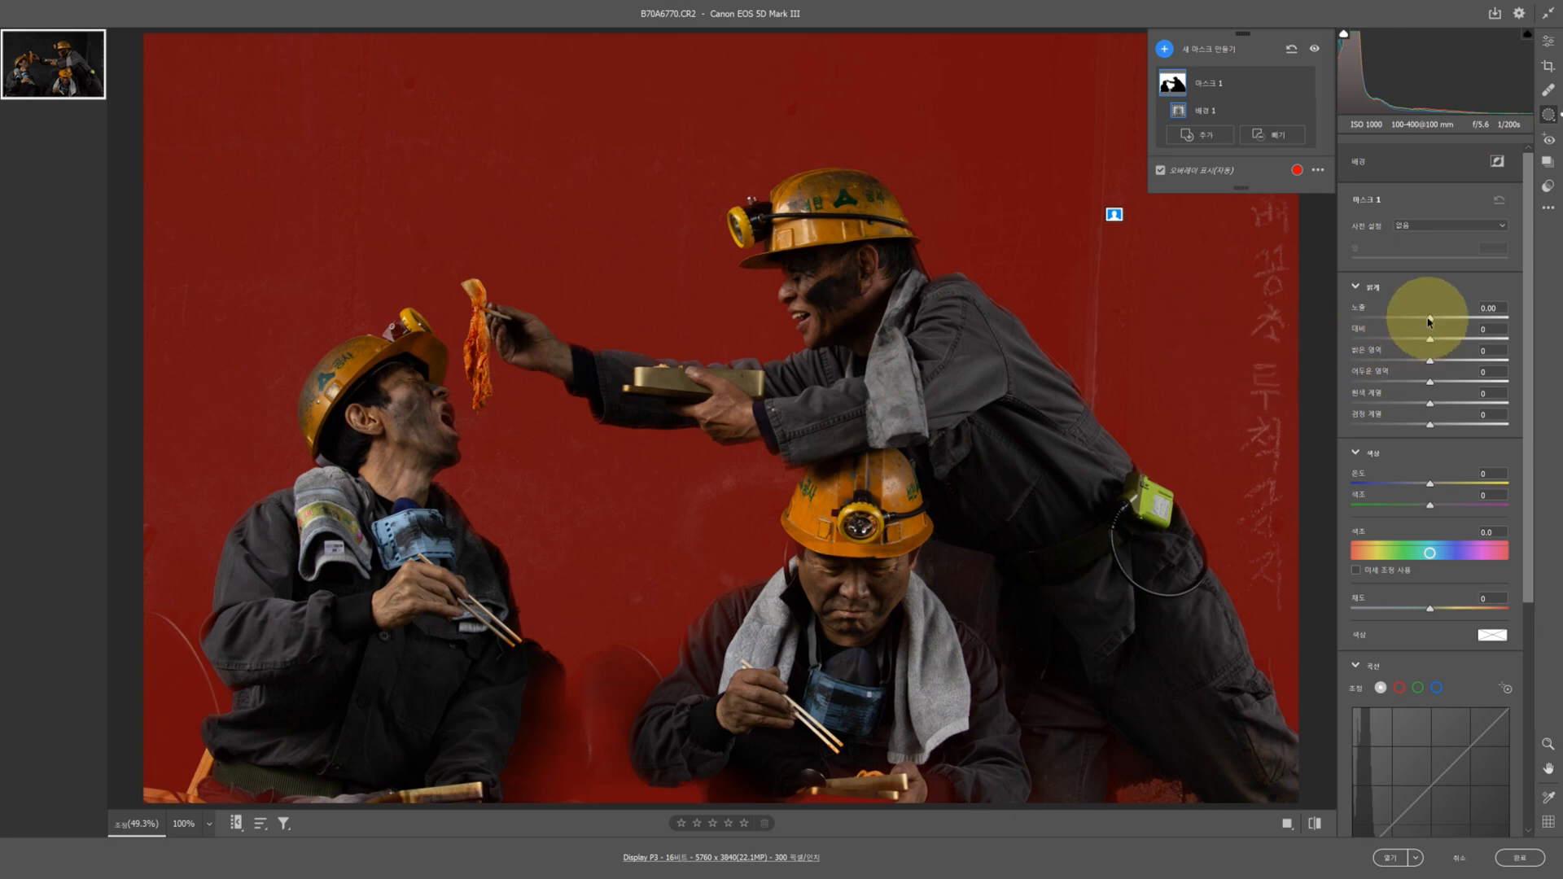
left_click_drag(1430, 323, 1405, 319)
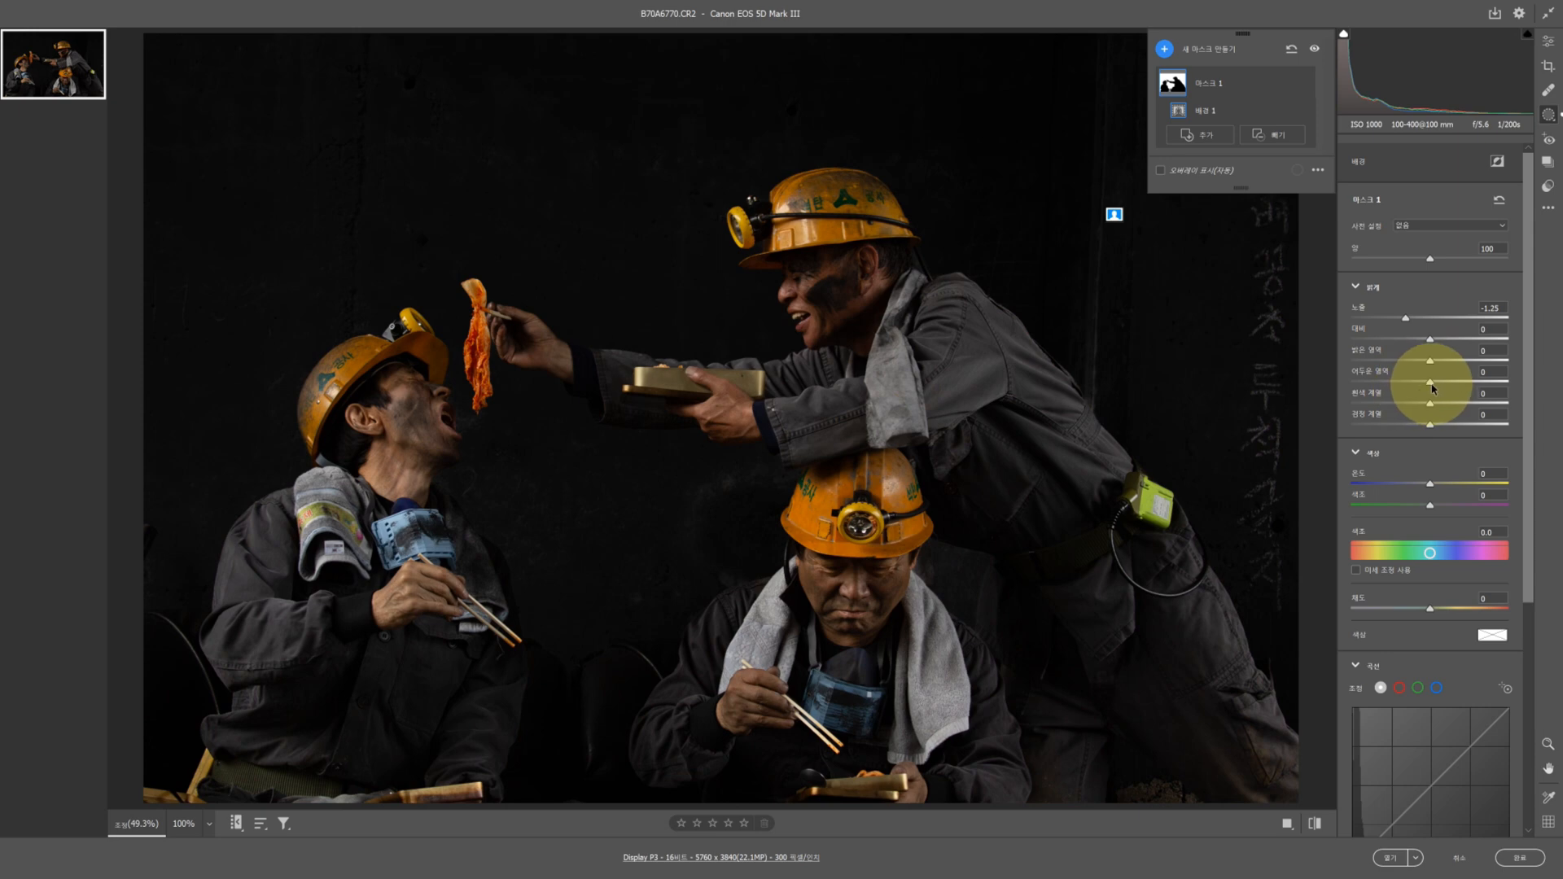
left_click_drag(1430, 383, 1393, 381)
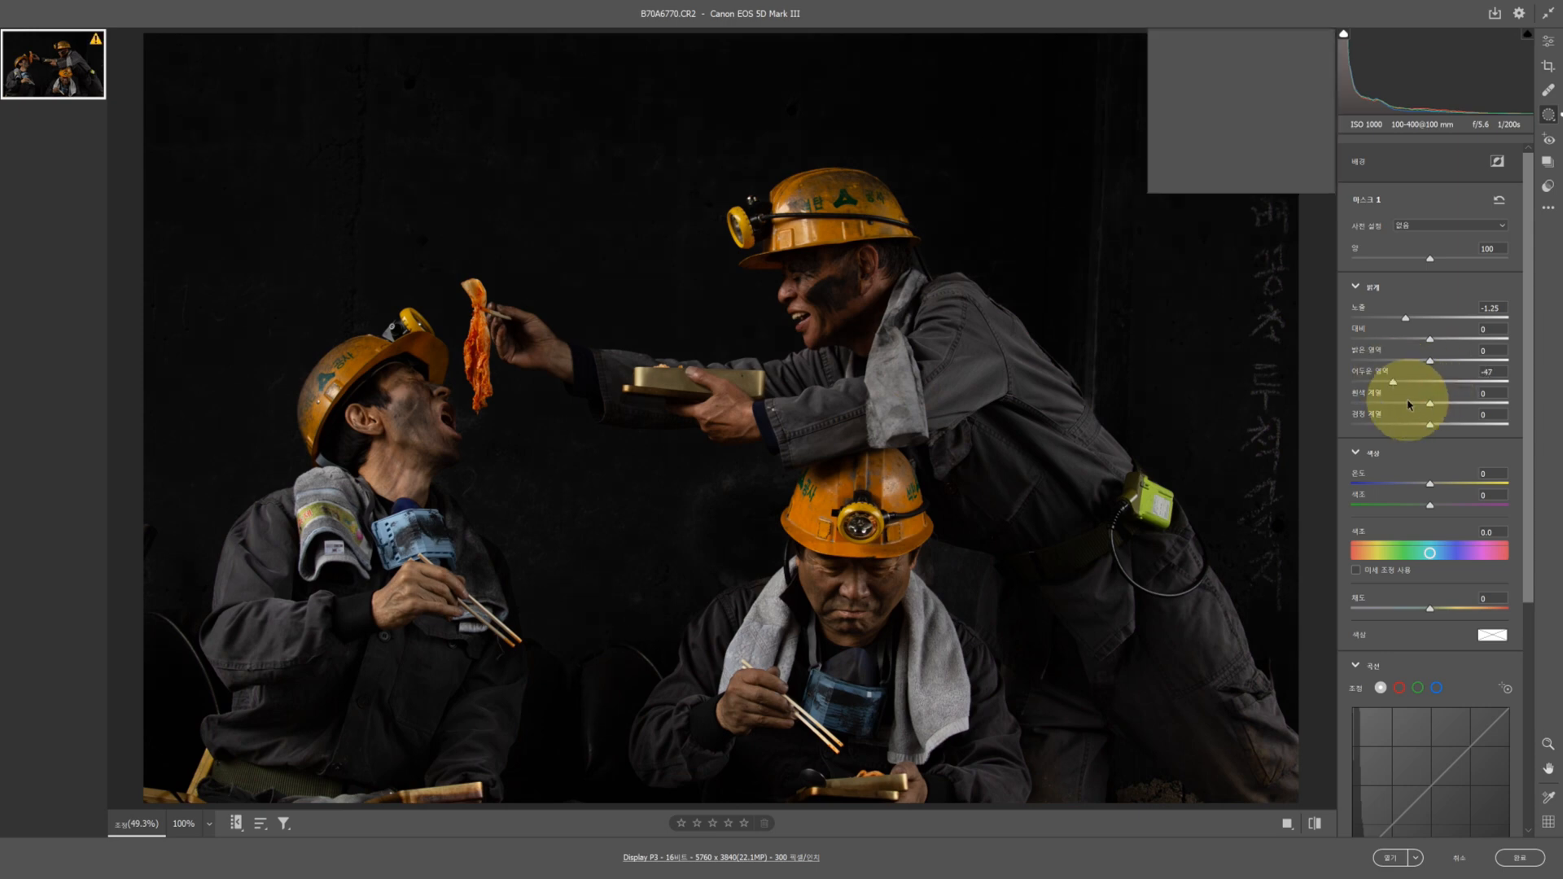
left_click_drag(1431, 429, 1396, 427)
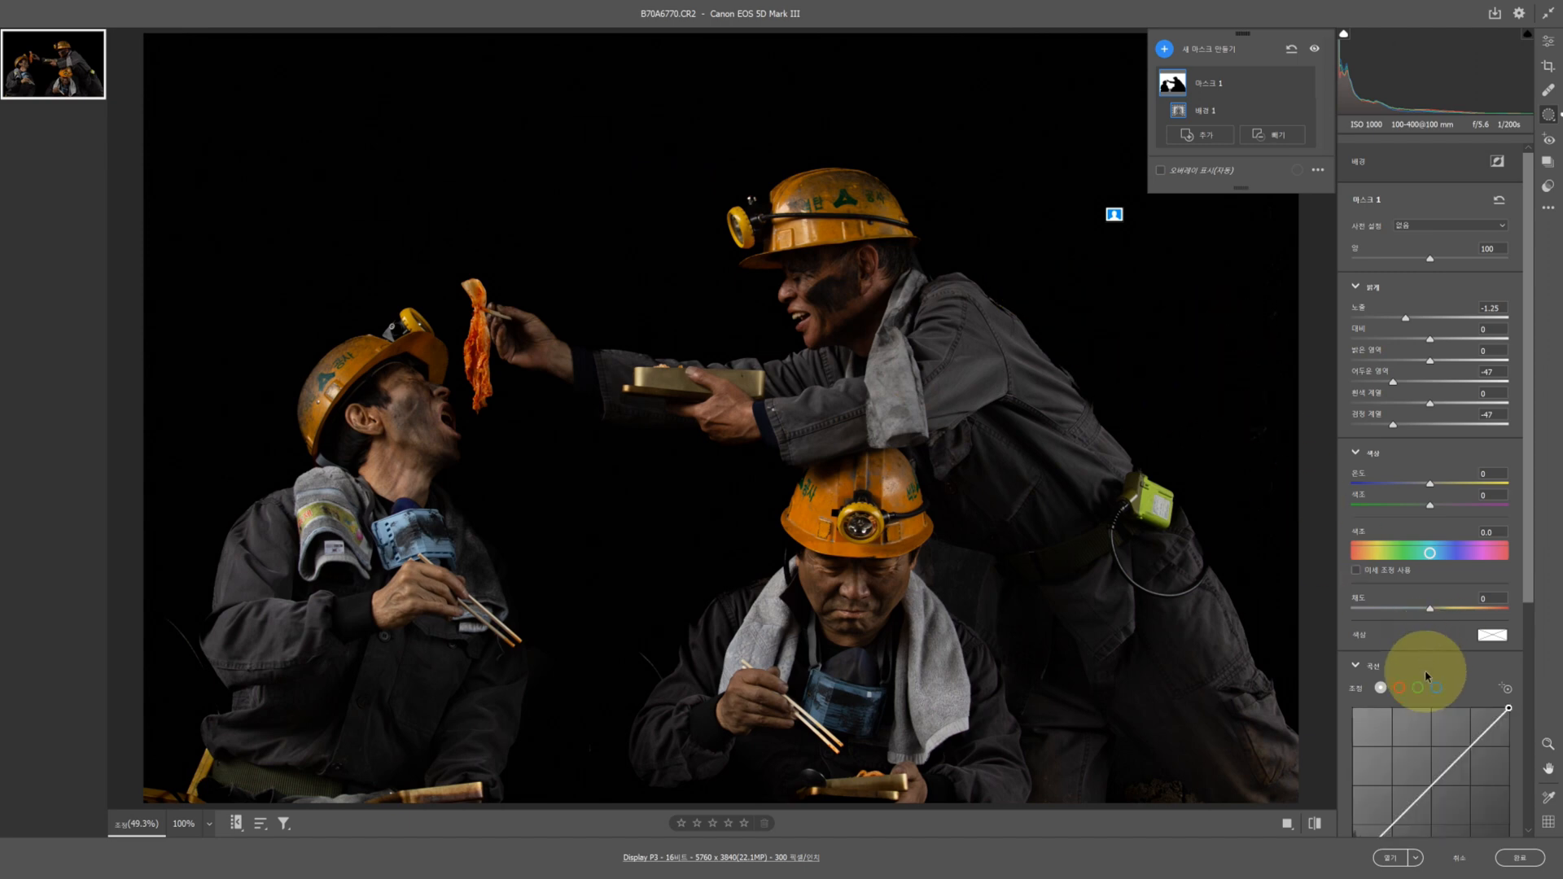
Discard the Camera Raw changes to the miners photo and open highway-3392100.jpg in Photoshop from Adobe Bridge
left_click(1467, 864)
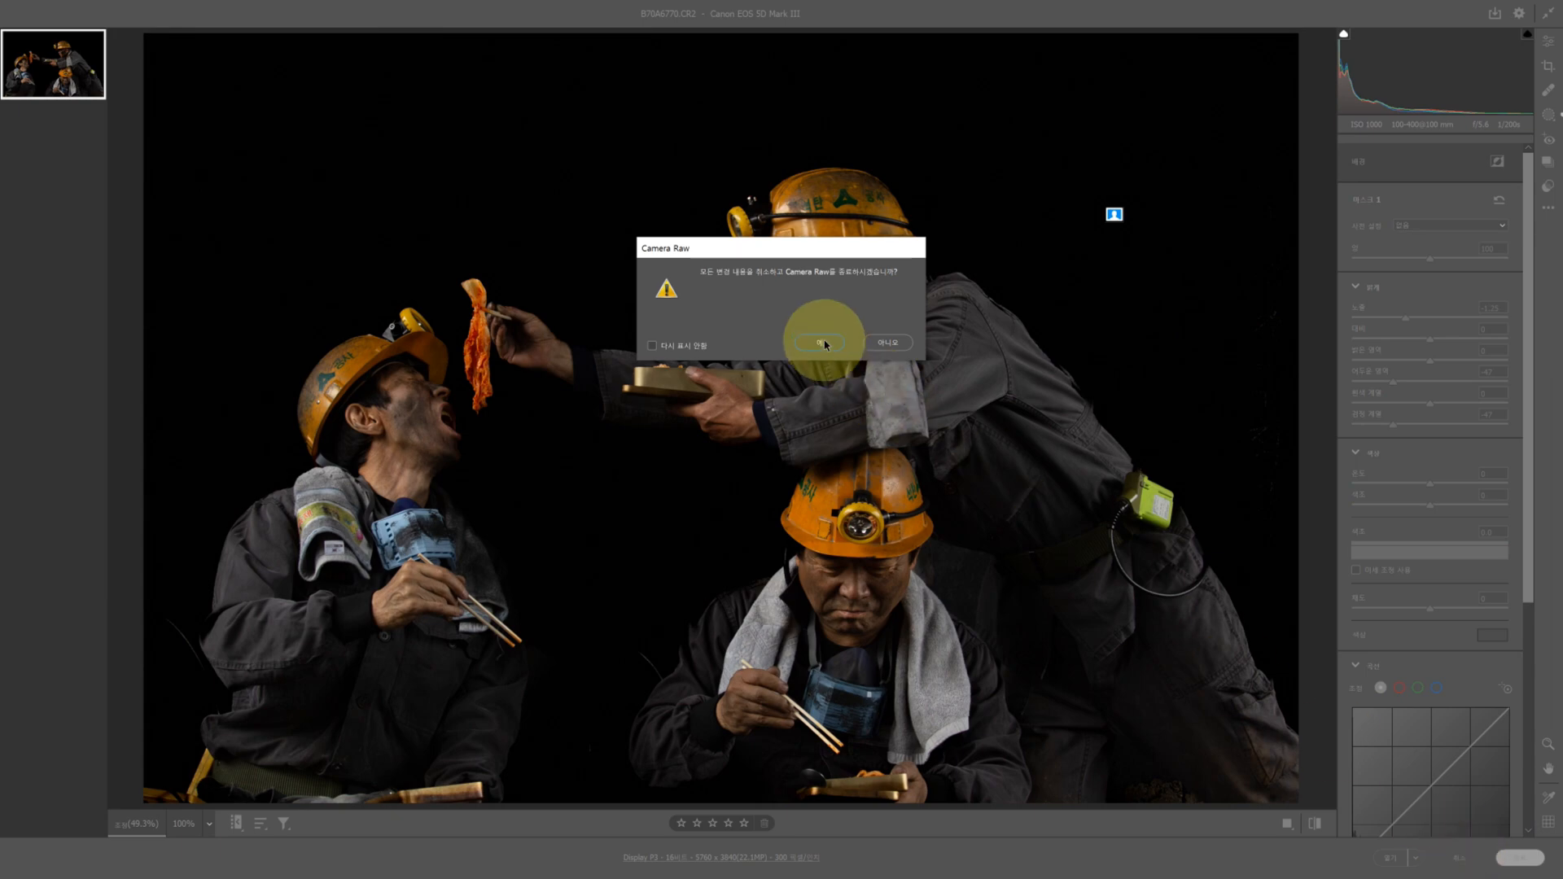
left_click(823, 346)
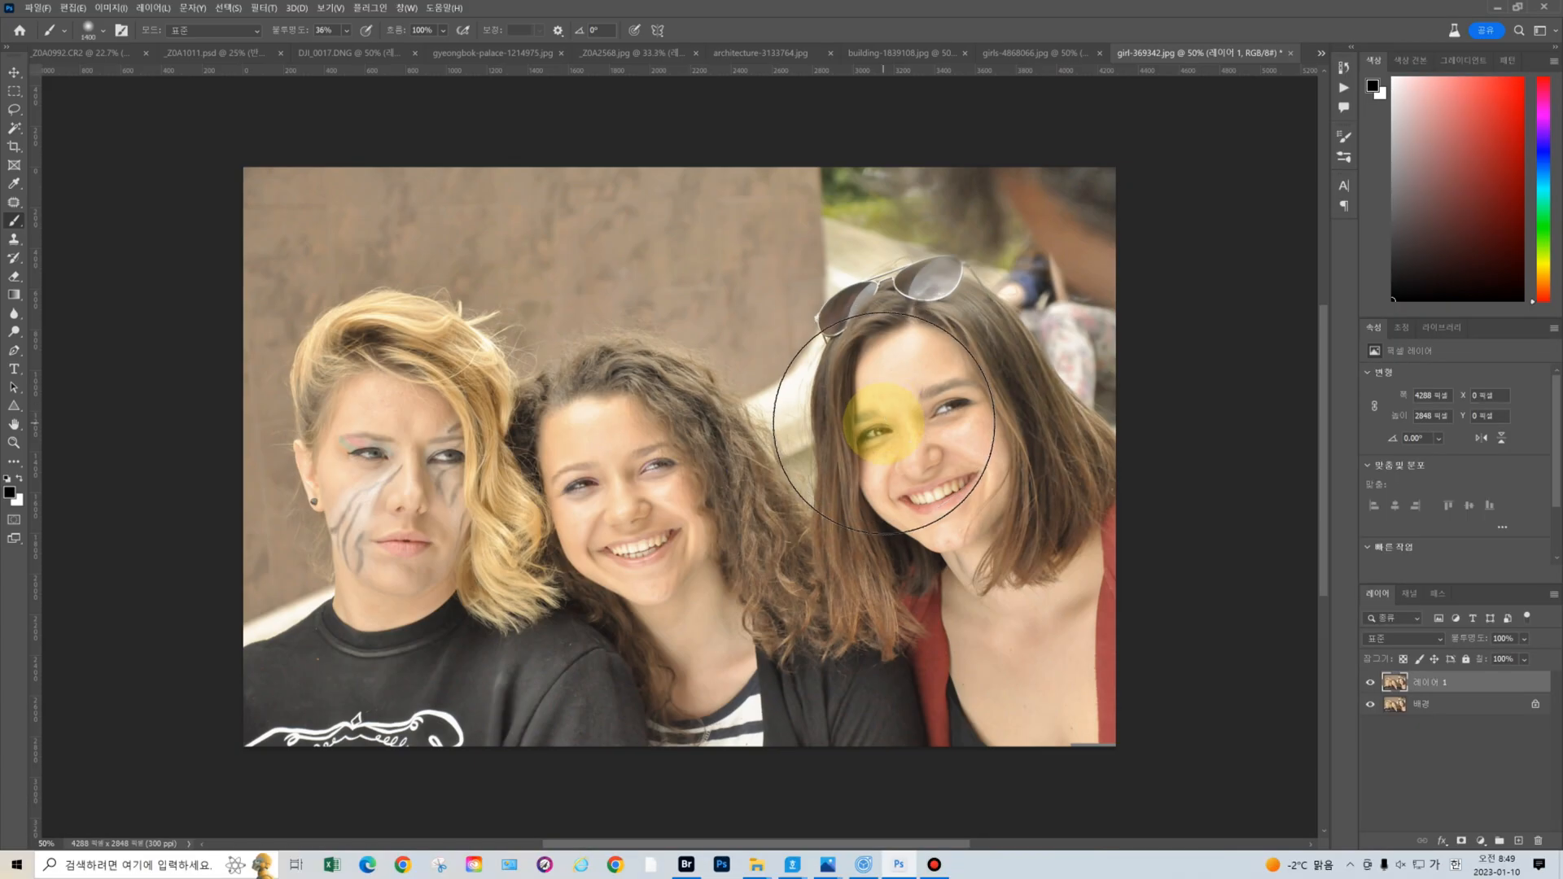
key("alt+Tab")
double_click(1192, 677)
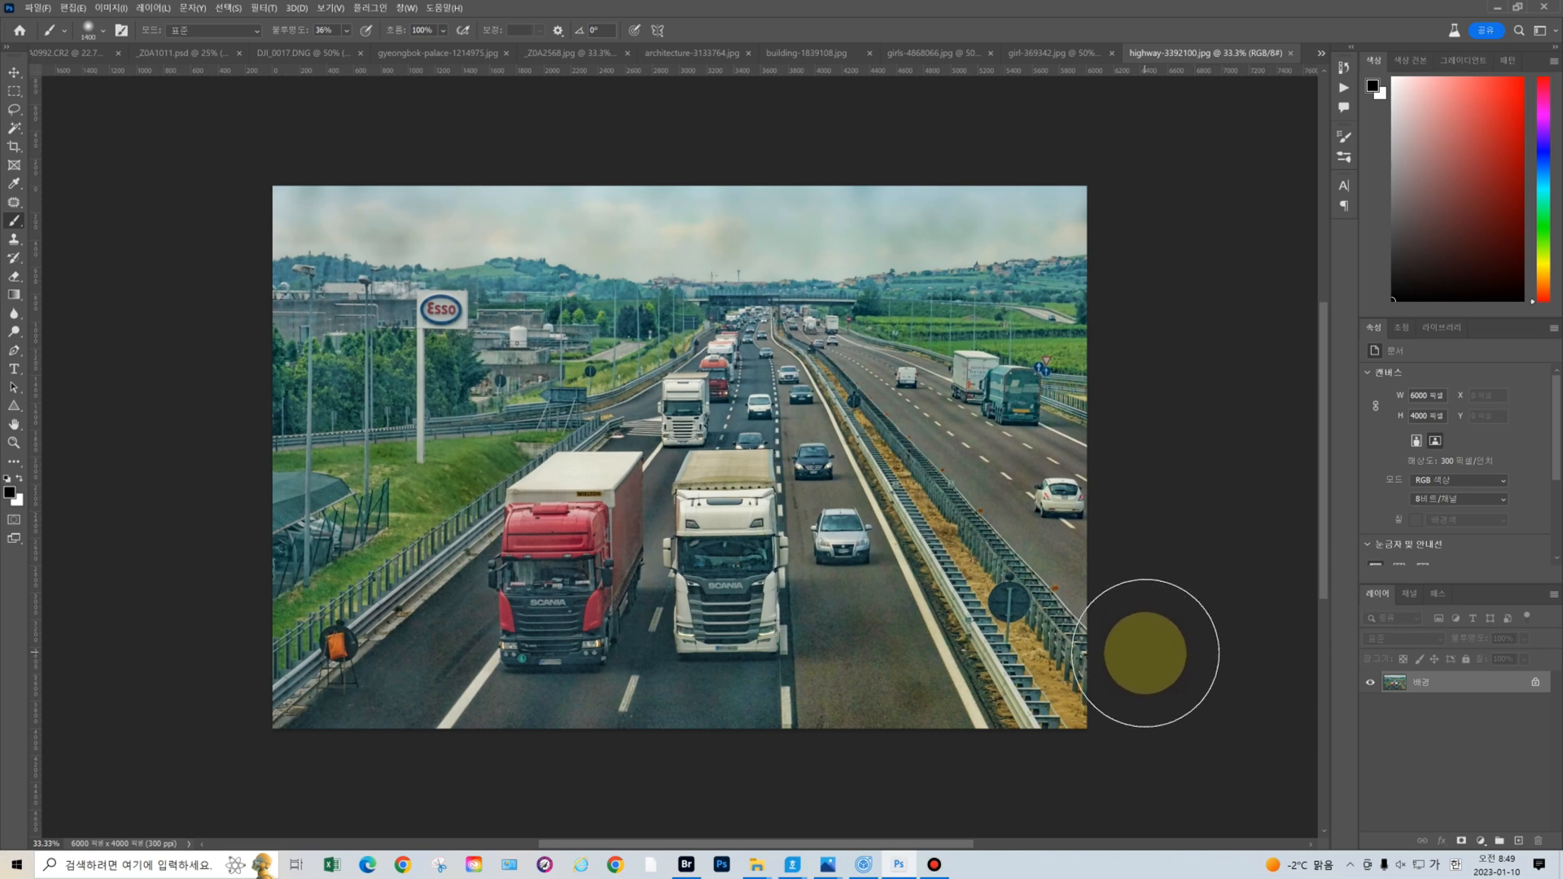
Duplicate the highway photo's background layer and open the copy in the Camera Raw filter
key("ctrl+j")
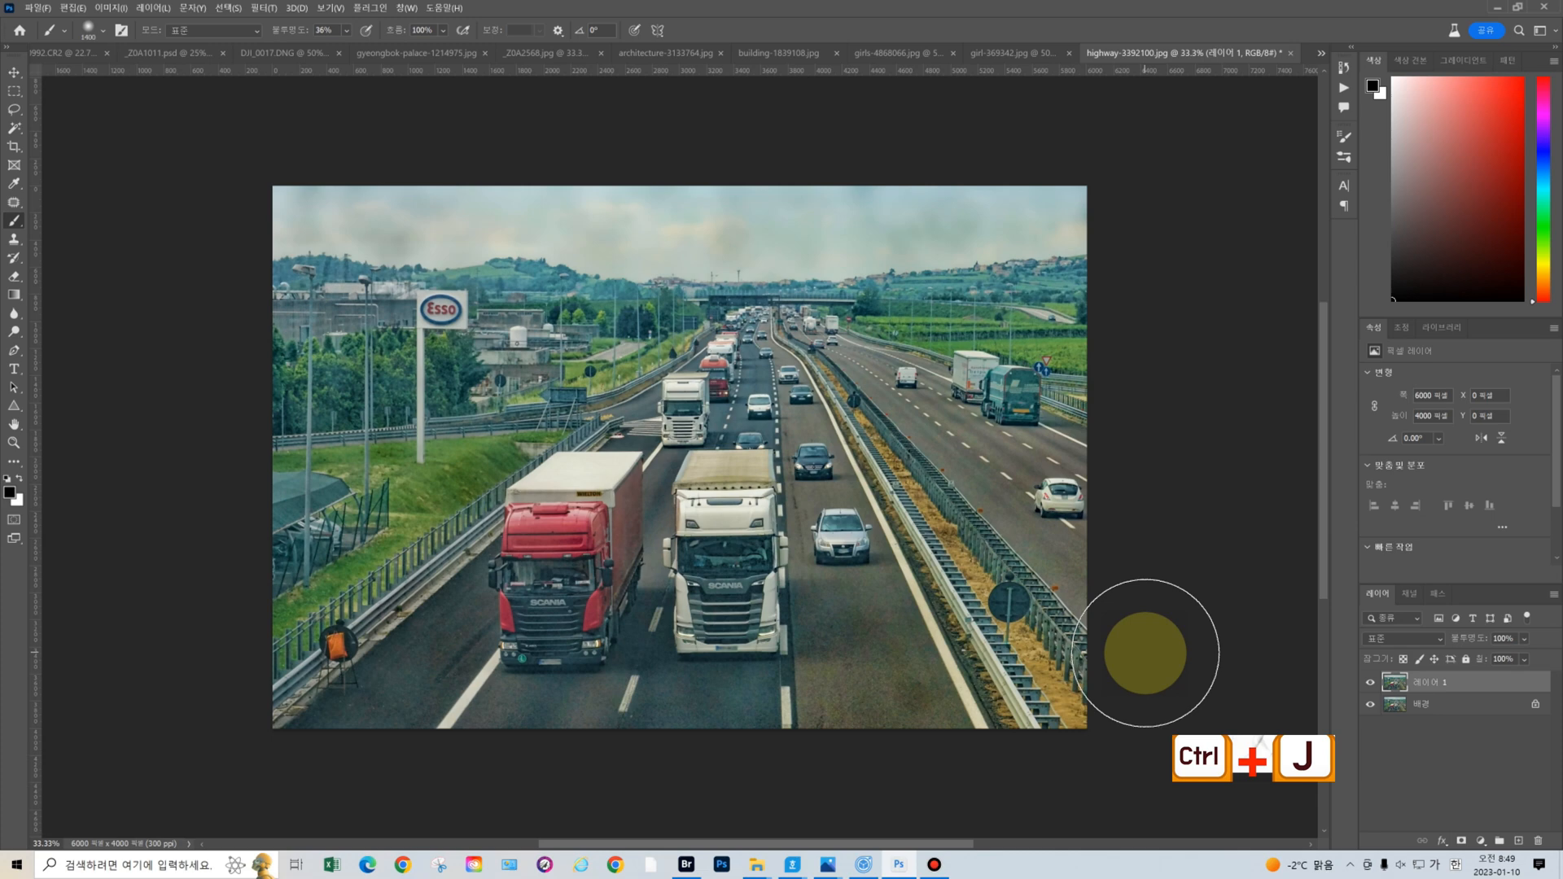
left_click(269, 9)
left_click(332, 106)
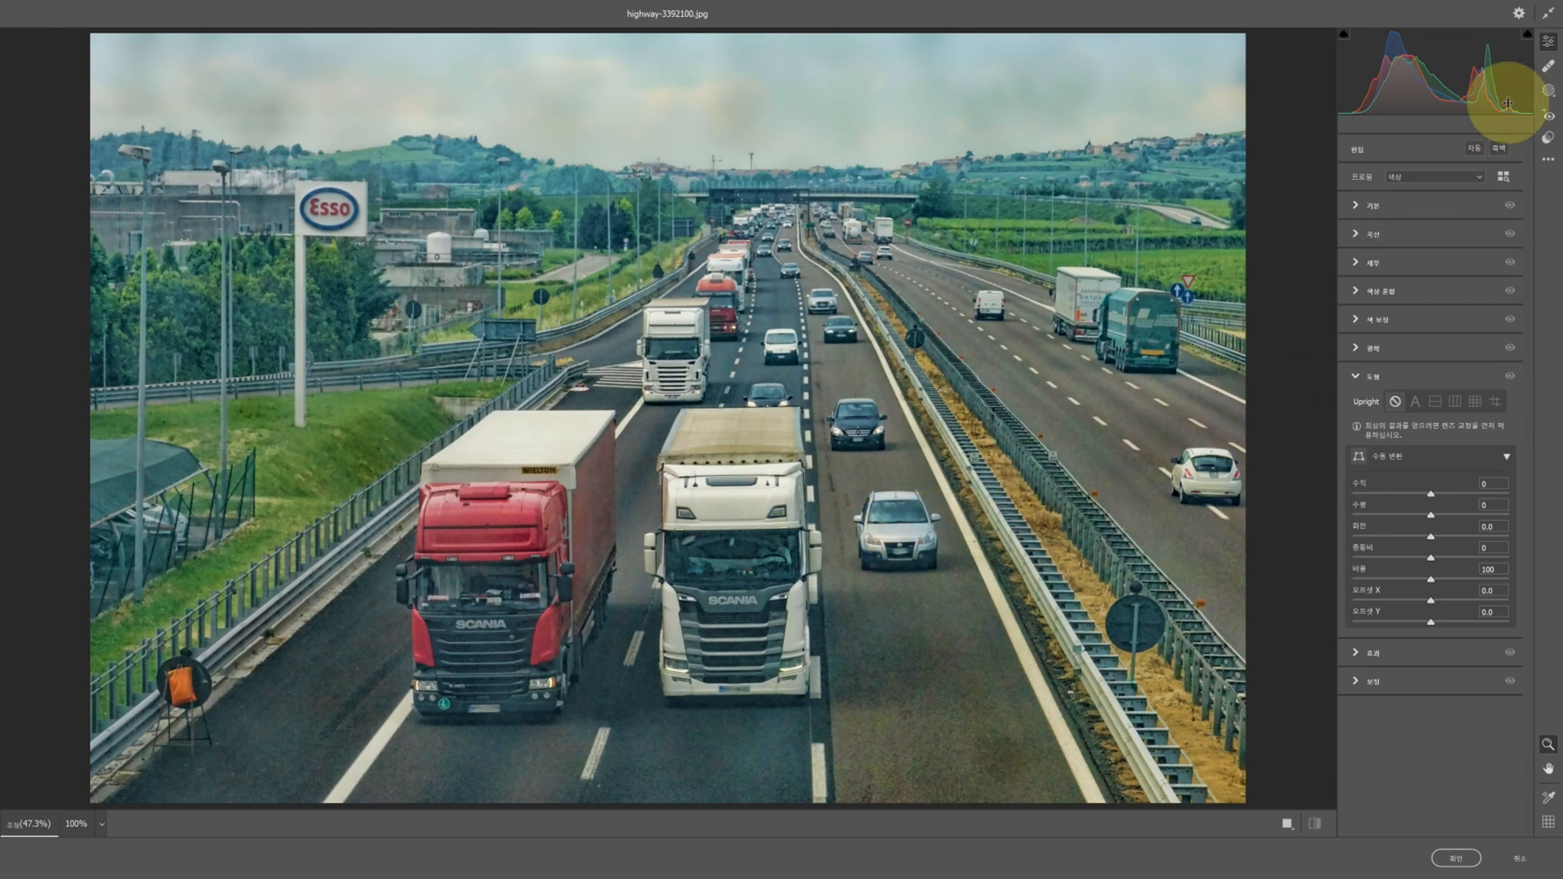
Create an object mask on the silver car beside the white truck and invert it to cover everything else
left_click(1550, 93)
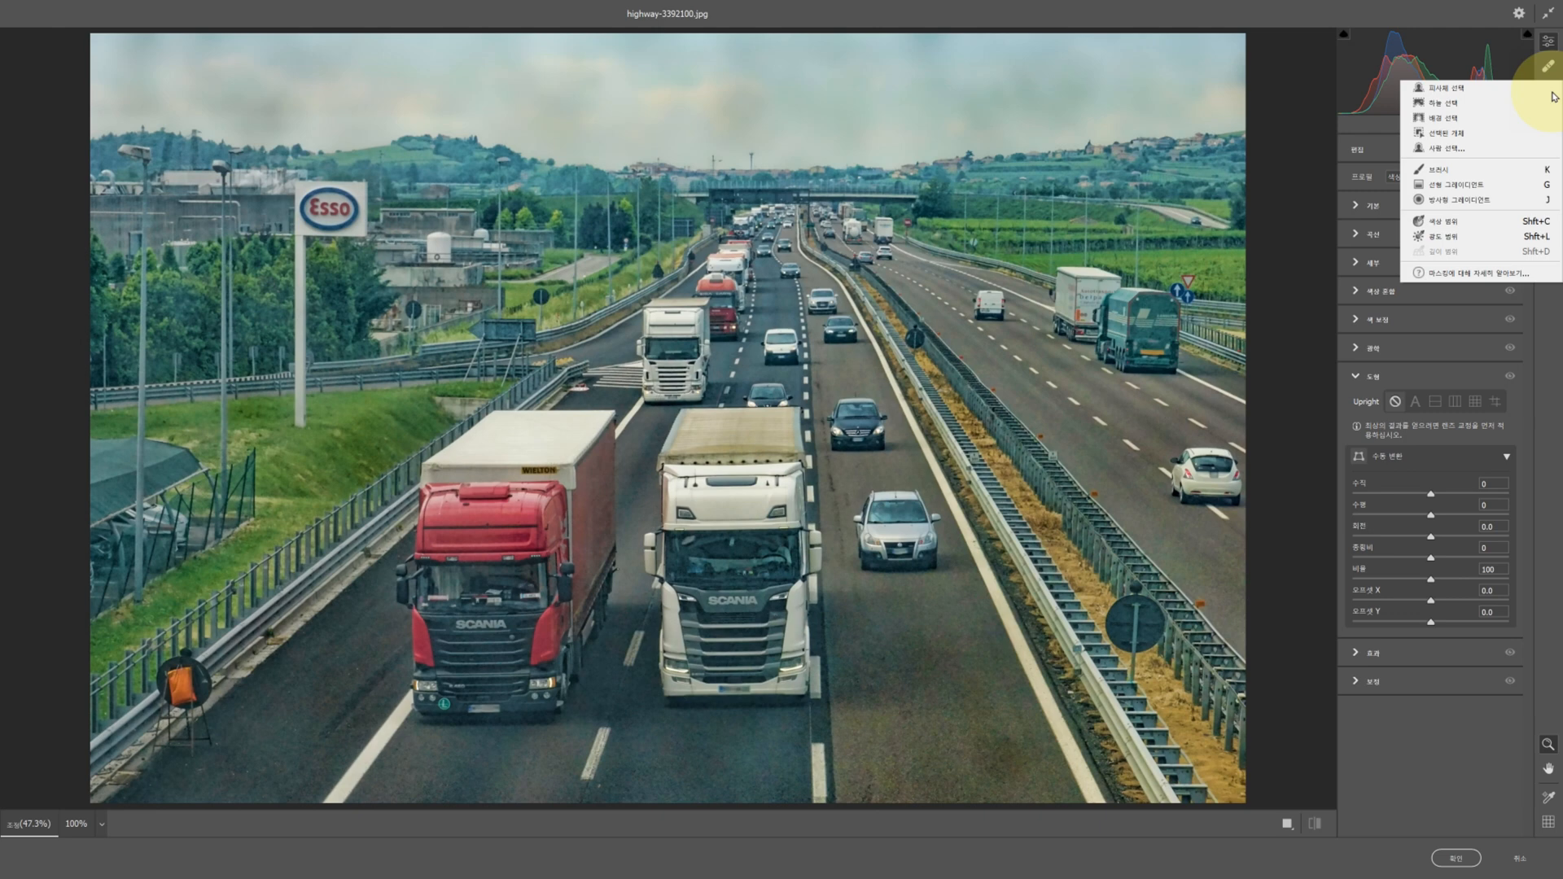
left_click(1477, 134)
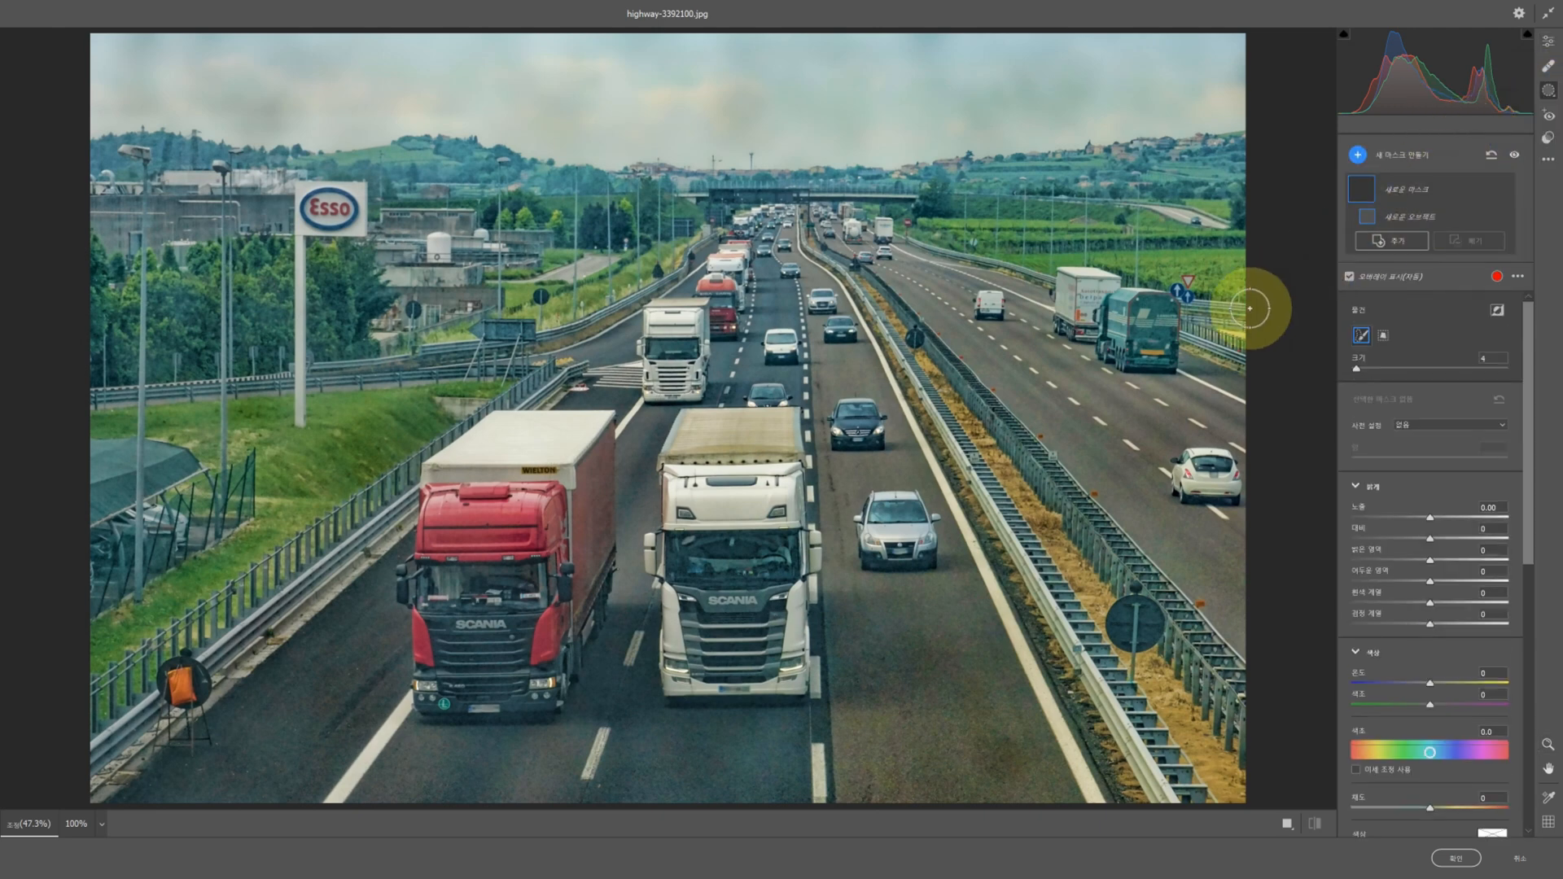
mouse_move(872, 556)
left_mouse_down()
mouse_move(860, 539)
mouse_move(923, 511)
mouse_move(913, 560)
mouse_move(893, 539)
left_mouse_up()
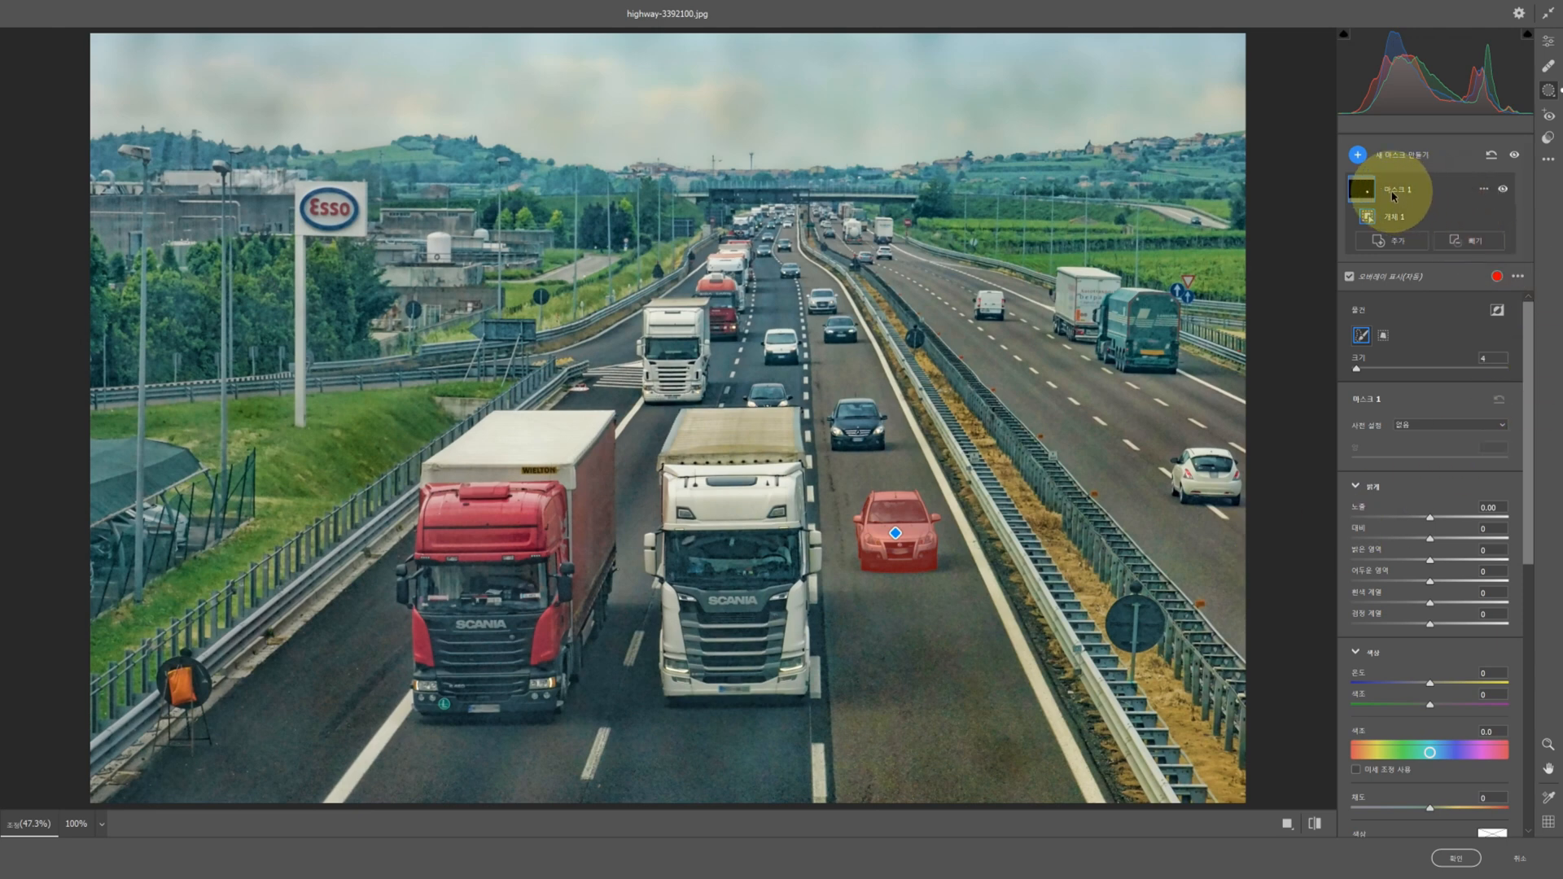
left_click(1484, 191)
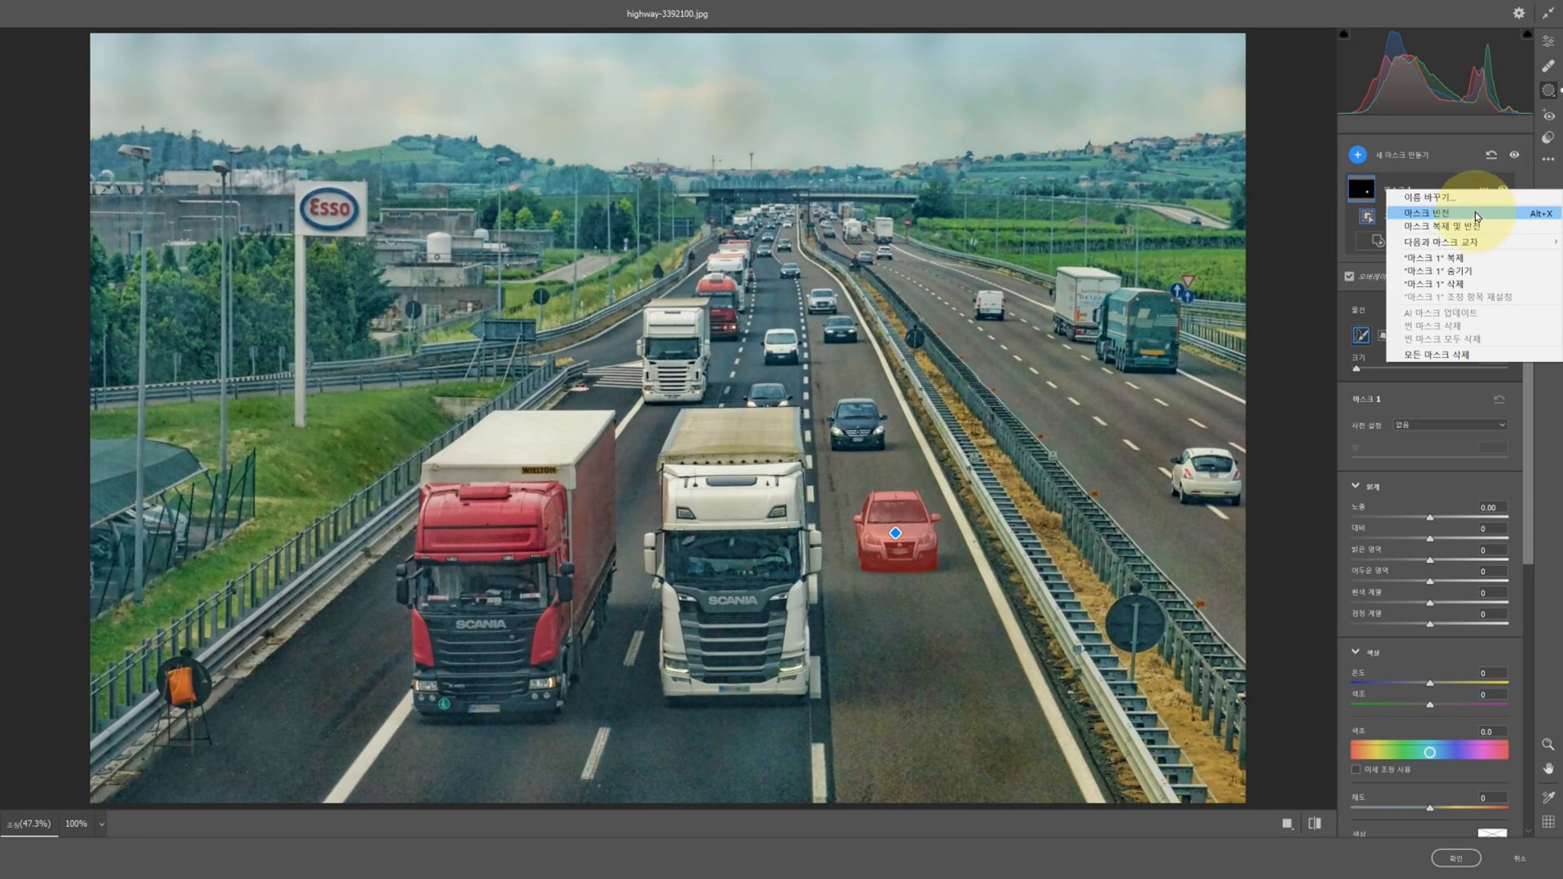
left_click(1477, 213)
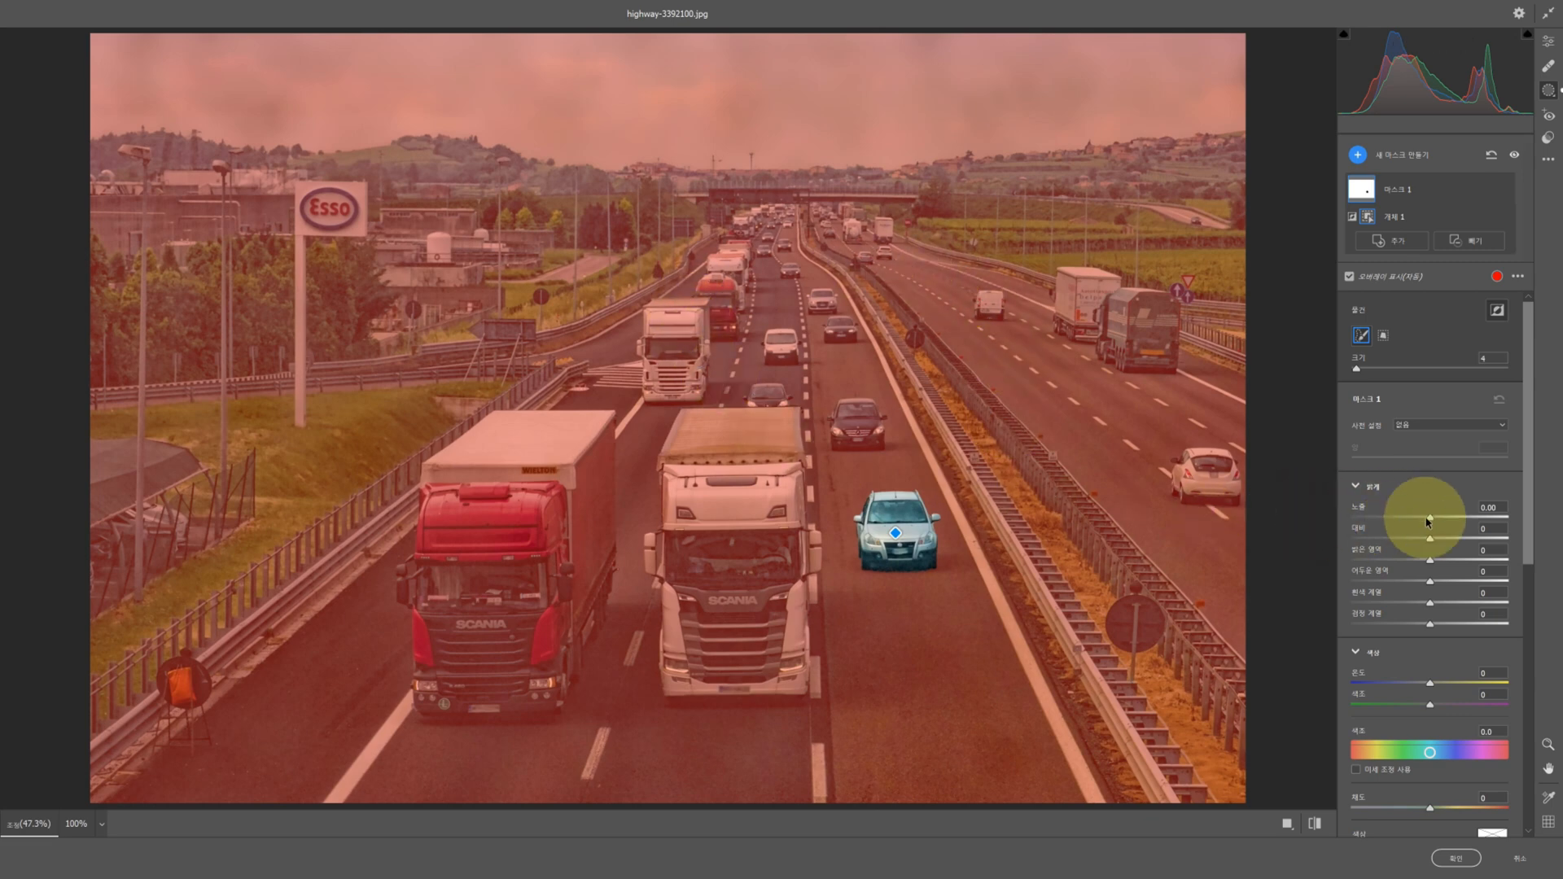
Darken the surroundings of the silver car with Exposure -2.20, Highlights -32 and Whites -45
left_click_drag(1532, 507, 1529, 540)
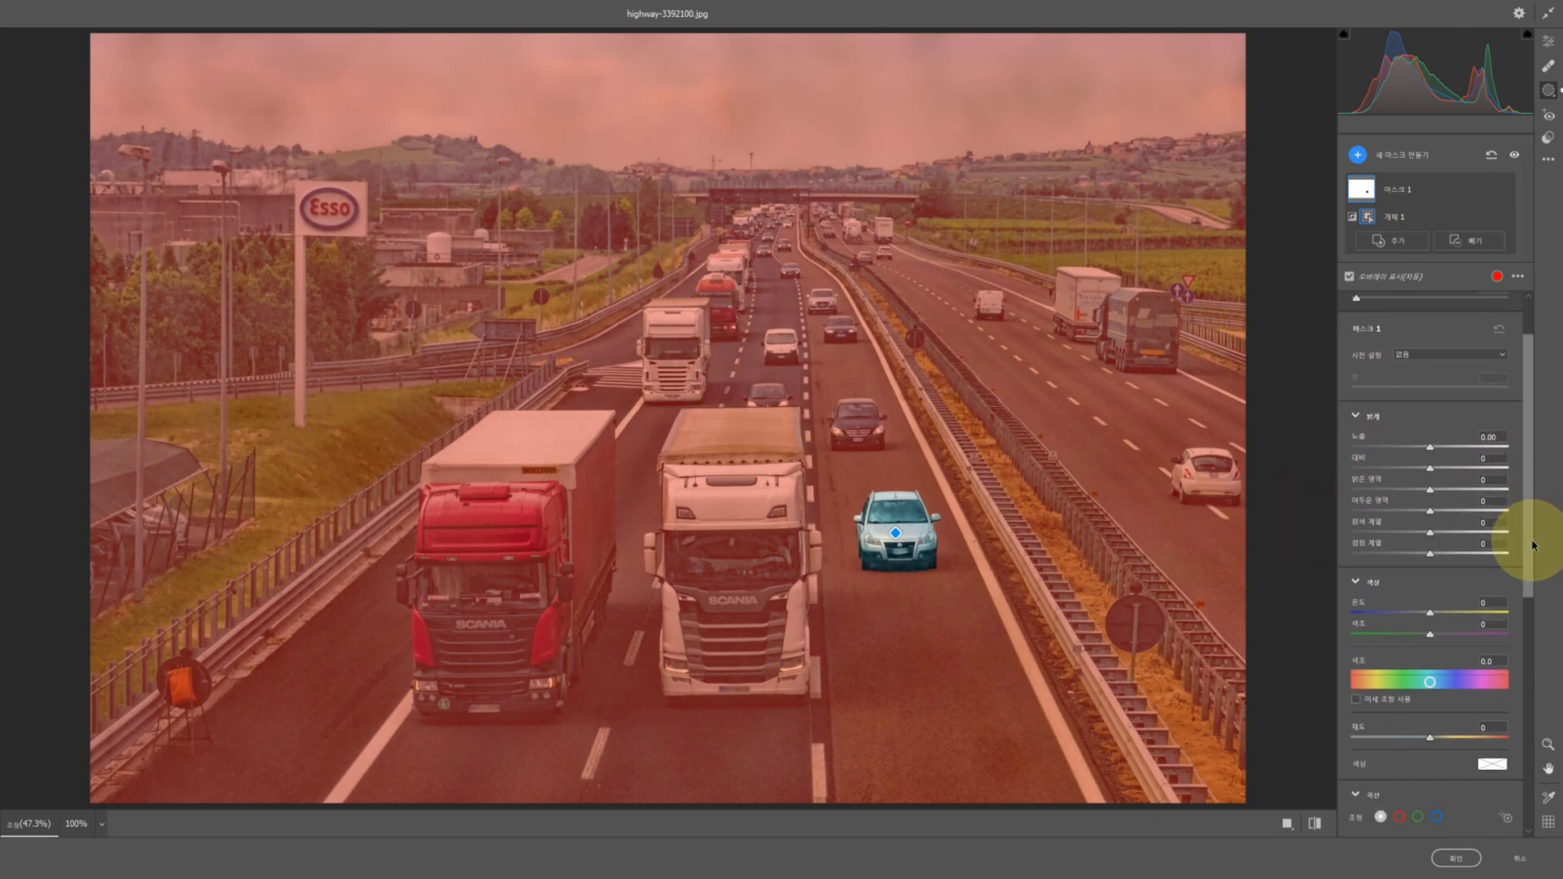
left_click_drag(1430, 450, 1399, 453)
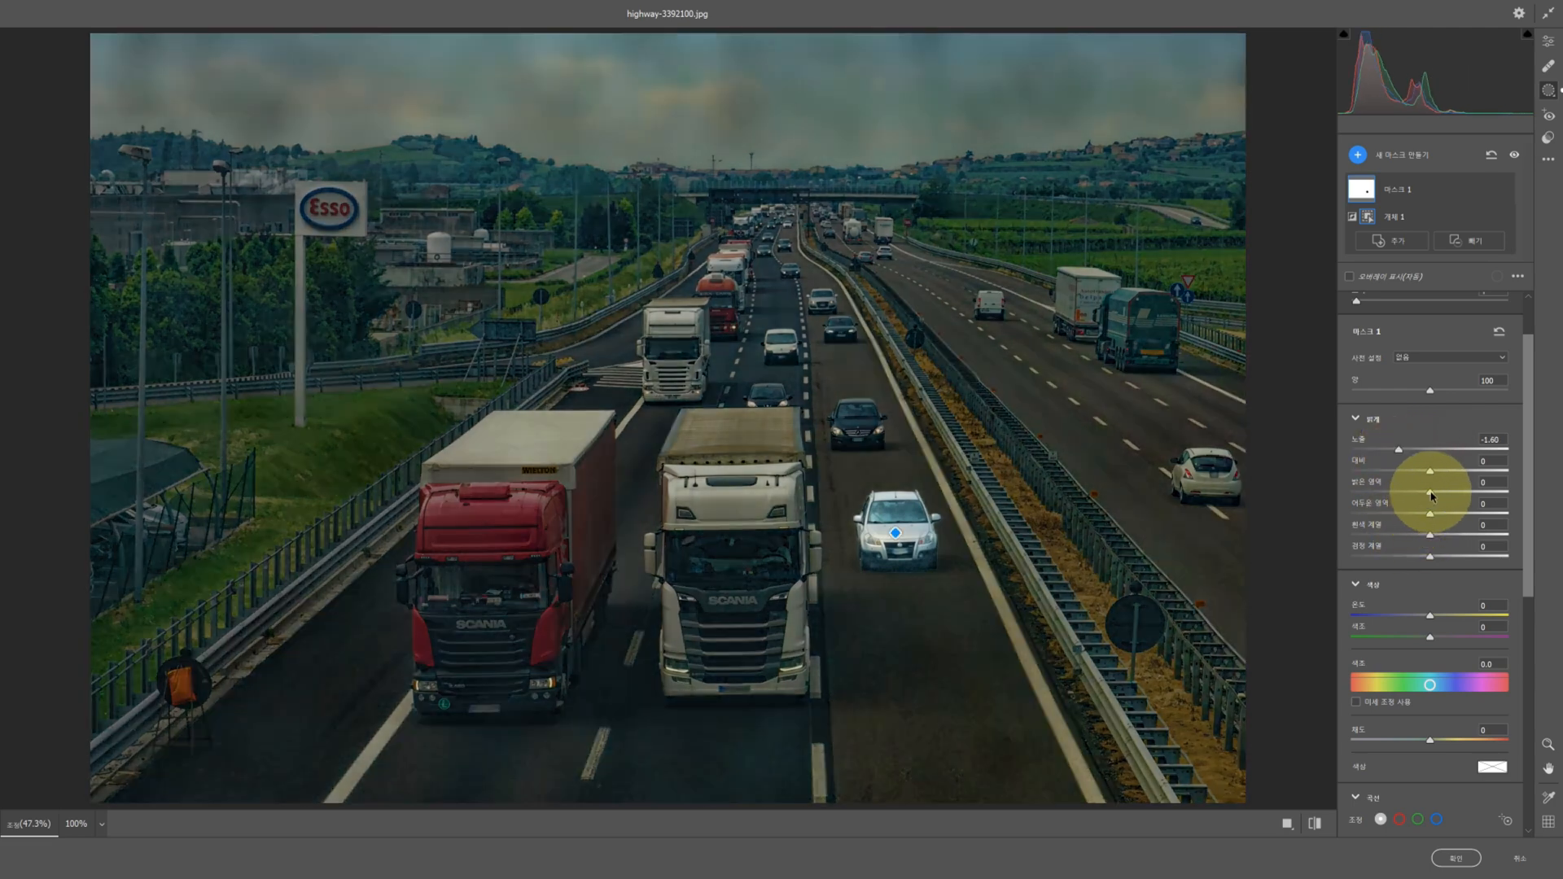
left_click_drag(1432, 495, 1408, 494)
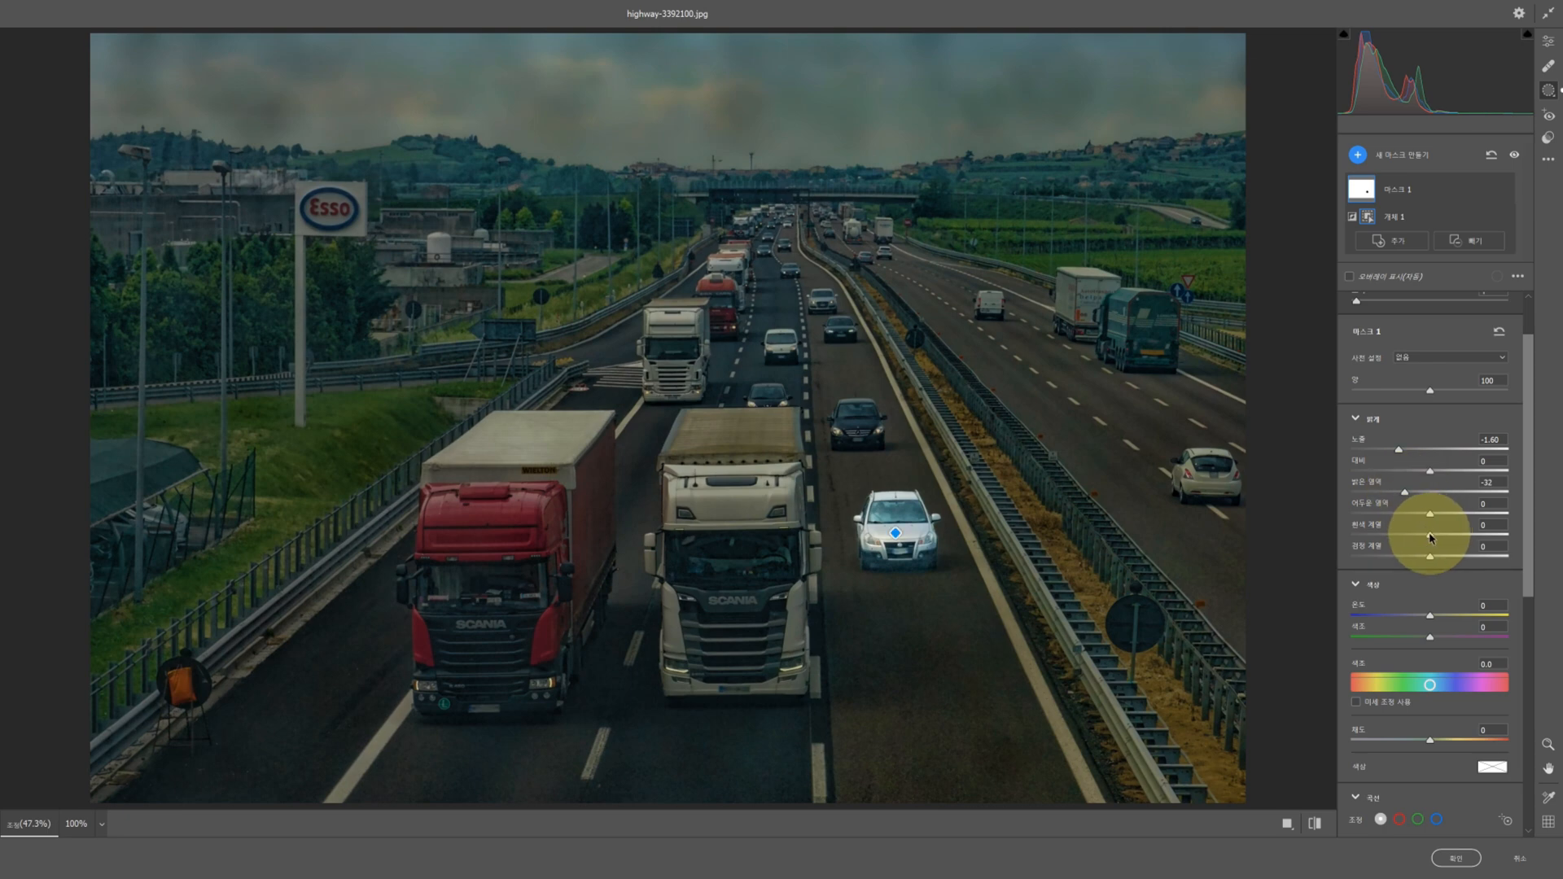
left_click_drag(1430, 534, 1394, 535)
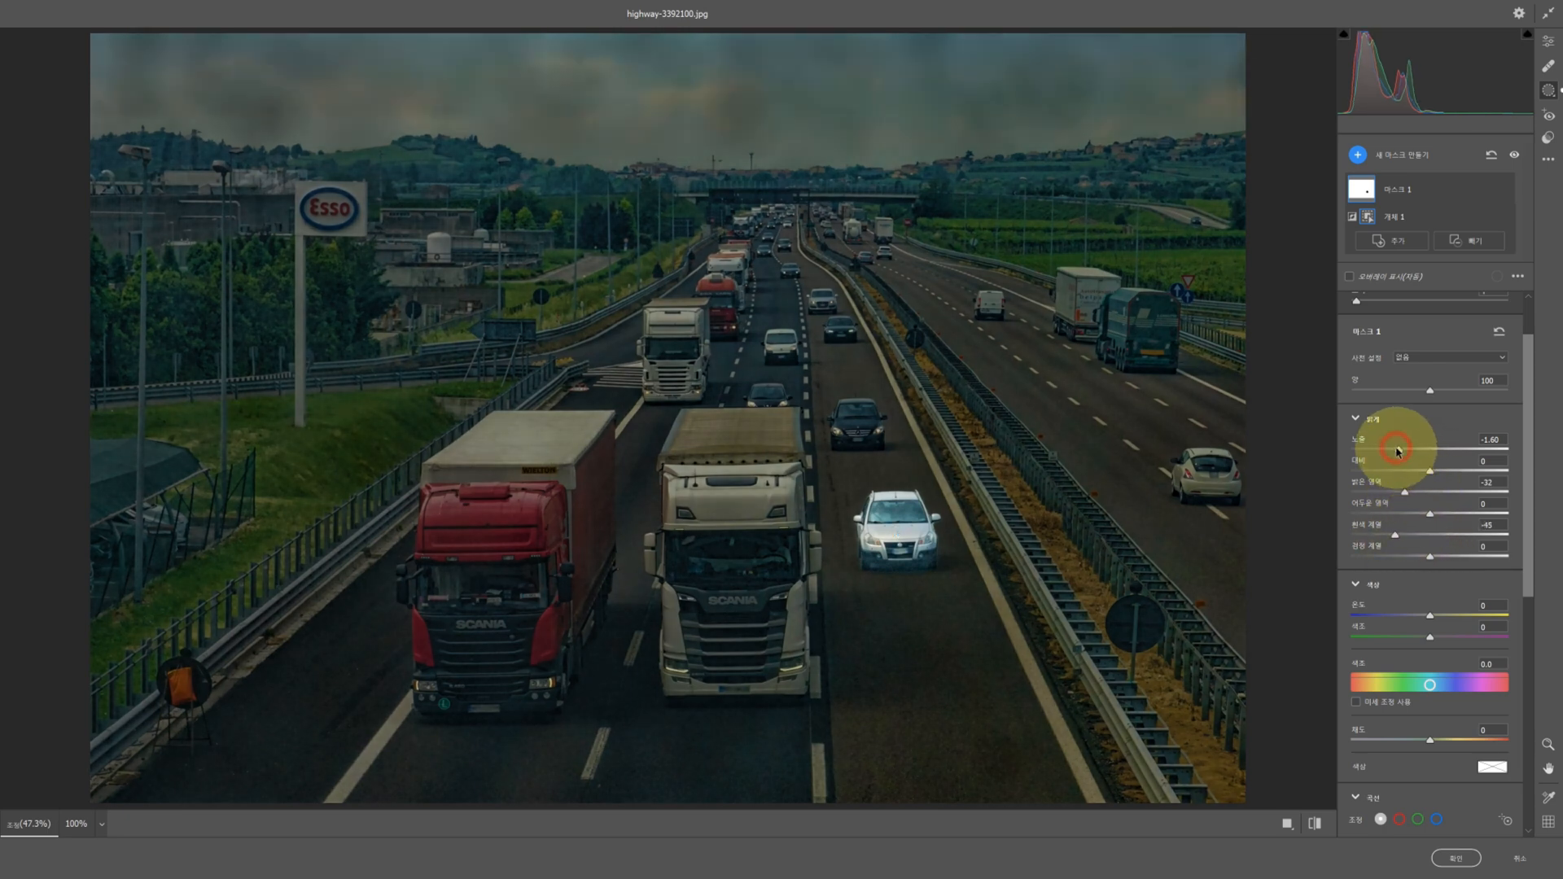
left_click_drag(1397, 449, 1386, 450)
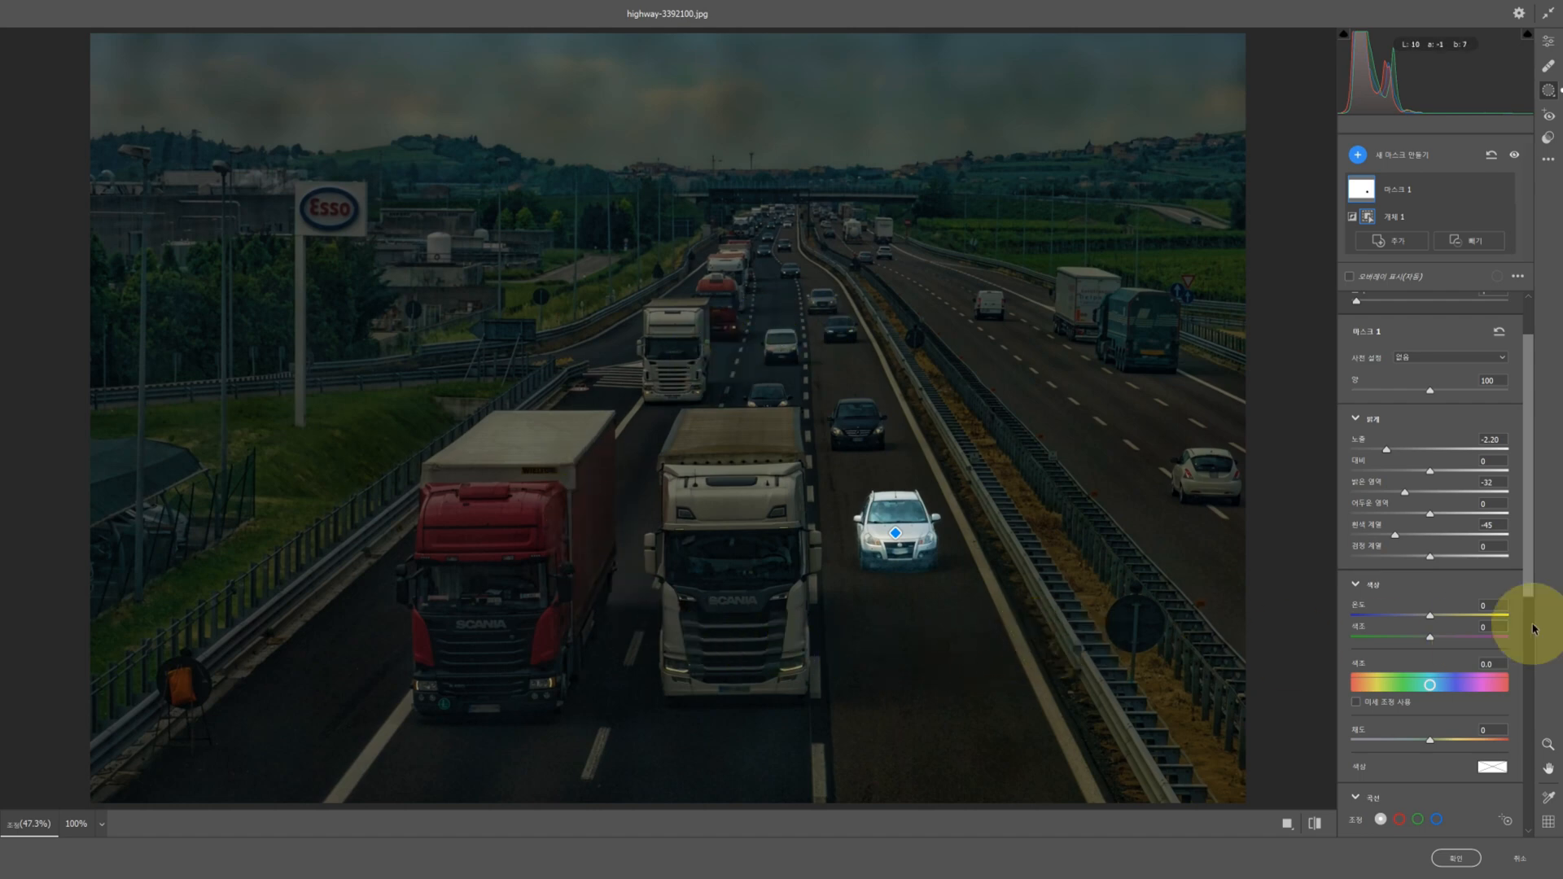
Soften the masked surroundings of the car with Dehaze -30 and Texture -34
left_click_drag(1527, 580, 1552, 771)
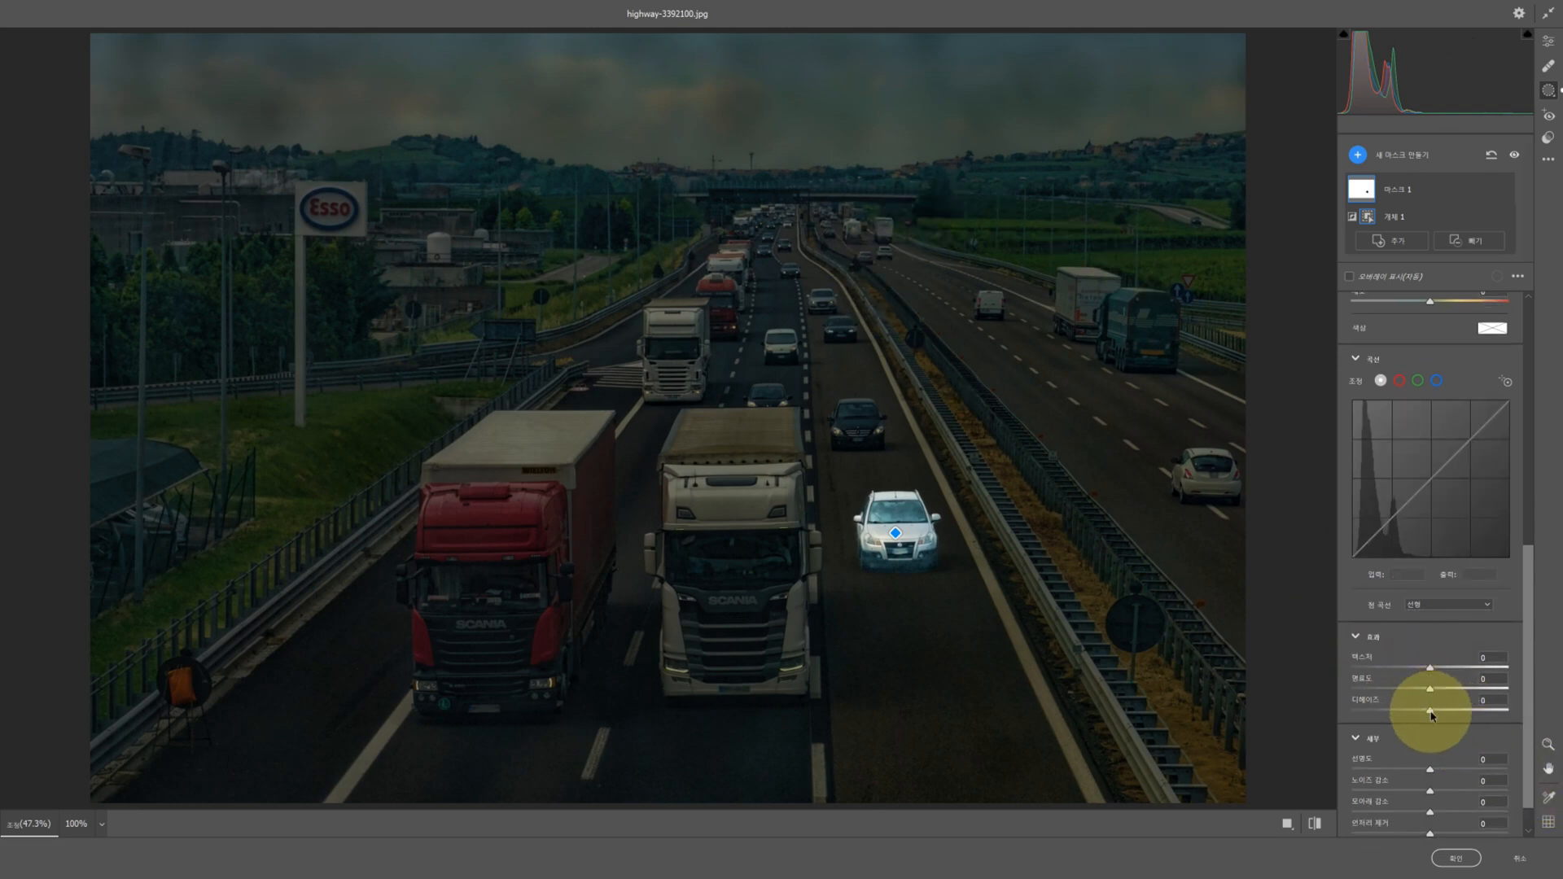
left_click_drag(1430, 711, 1413, 712)
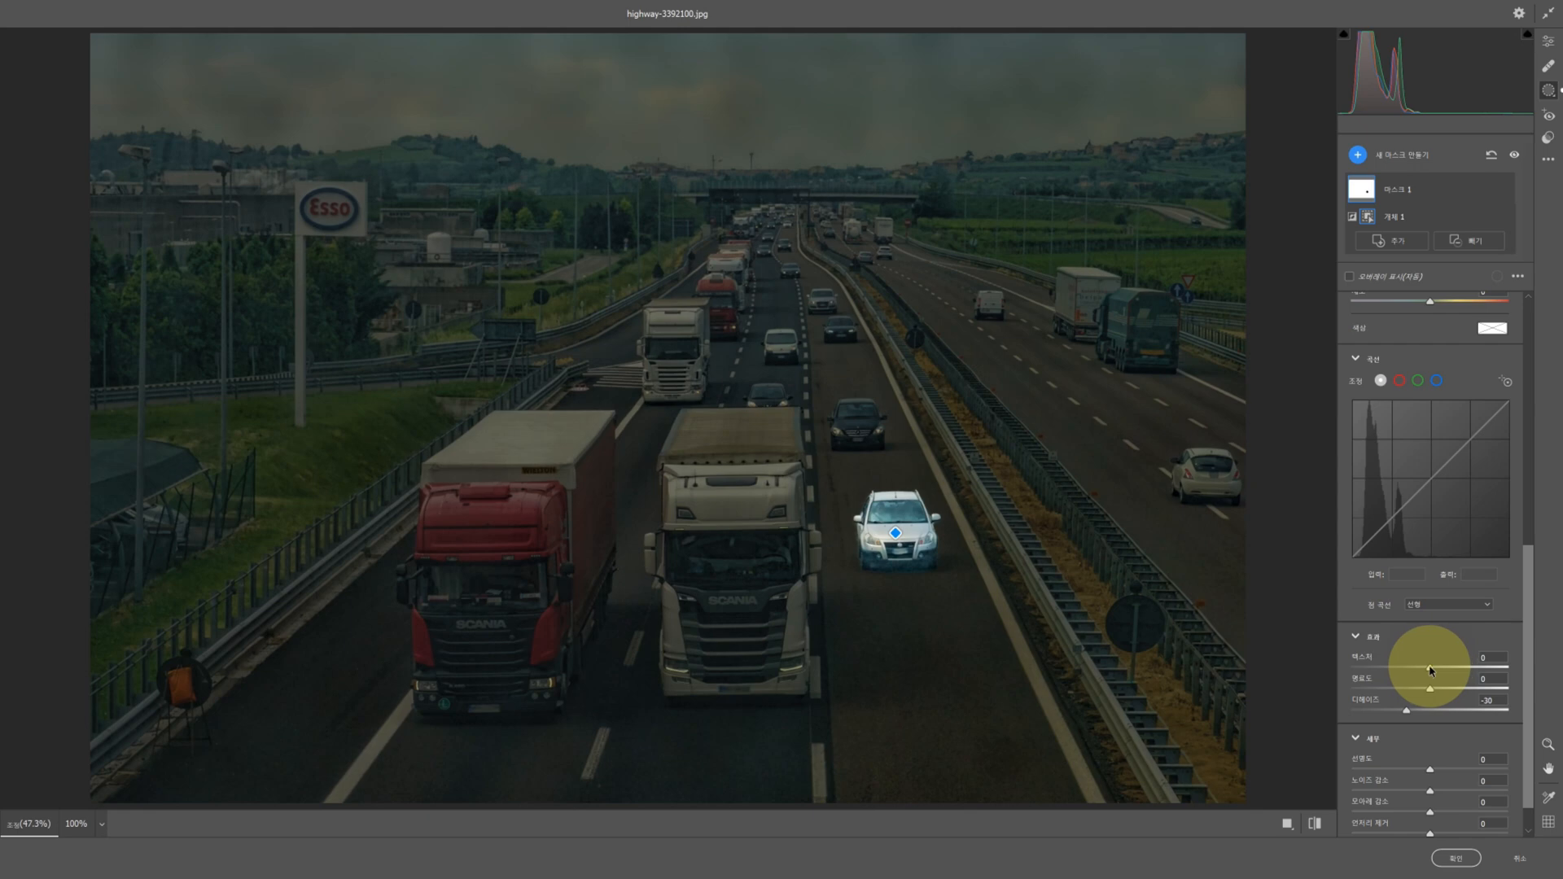
left_click_drag(1430, 669, 1412, 669)
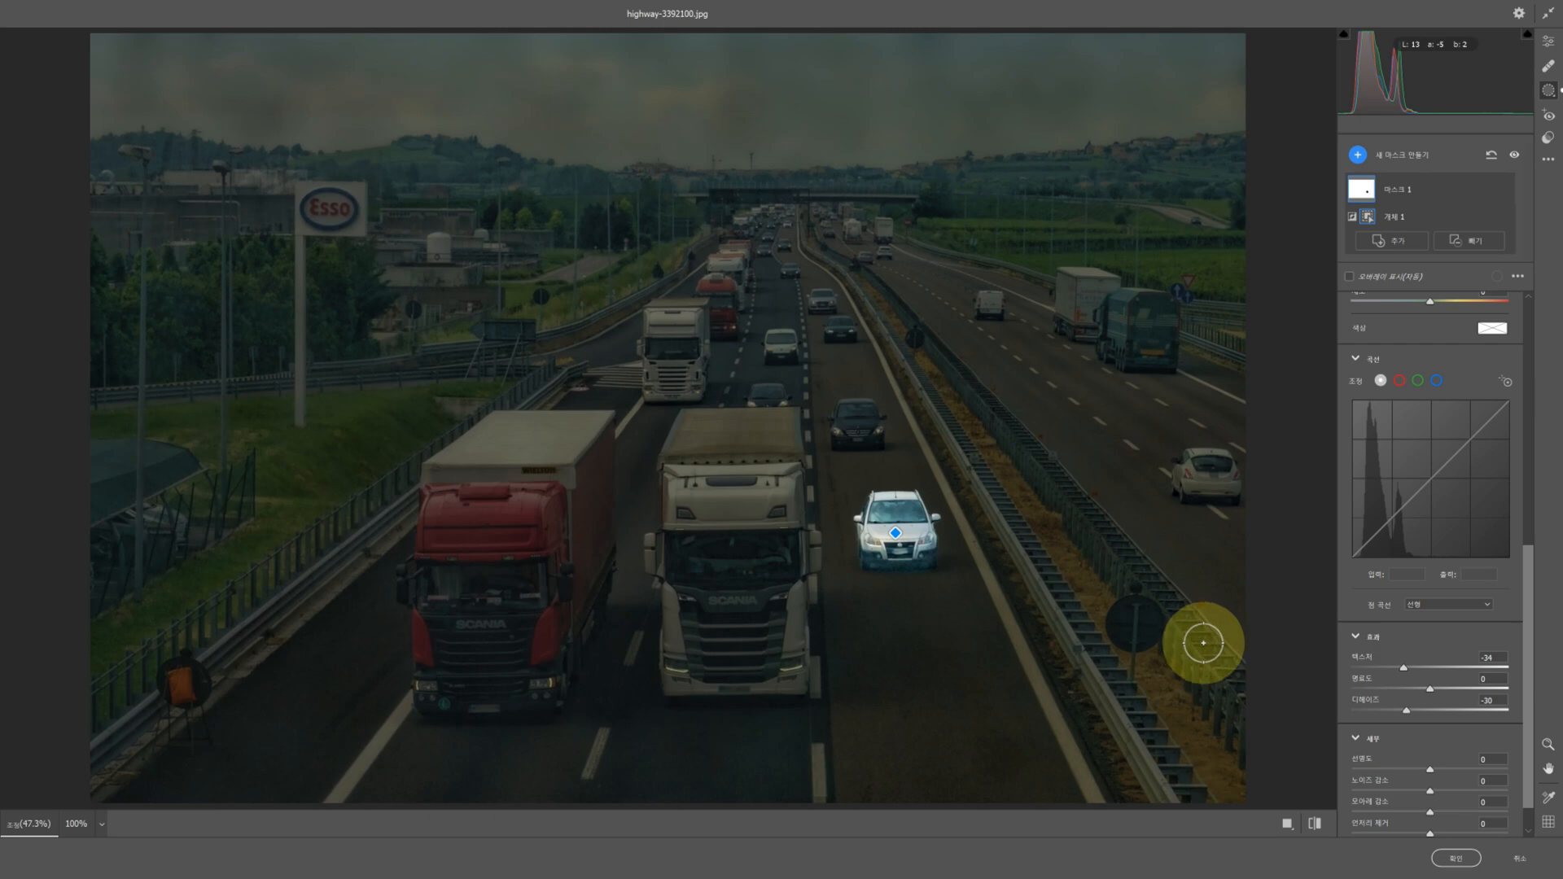
Discard the highway photo's Camera Raw changes and open _Z0A2568.jpg from Adobe Bridge in Photoshop's Camera Raw filter
left_click(1518, 864)
left_click(824, 346)
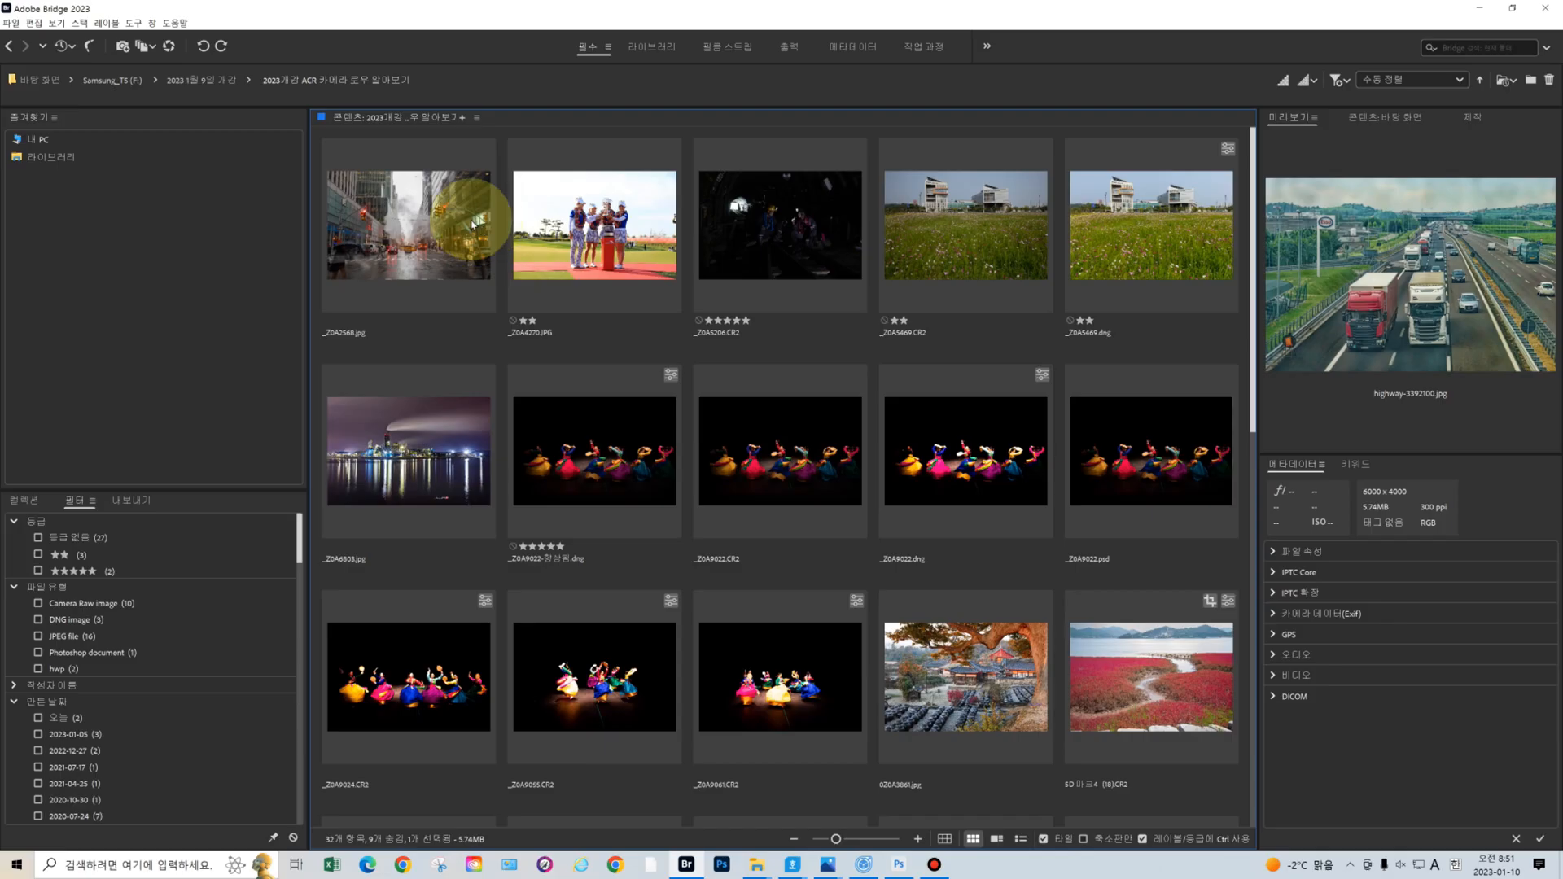
left_click(429, 232)
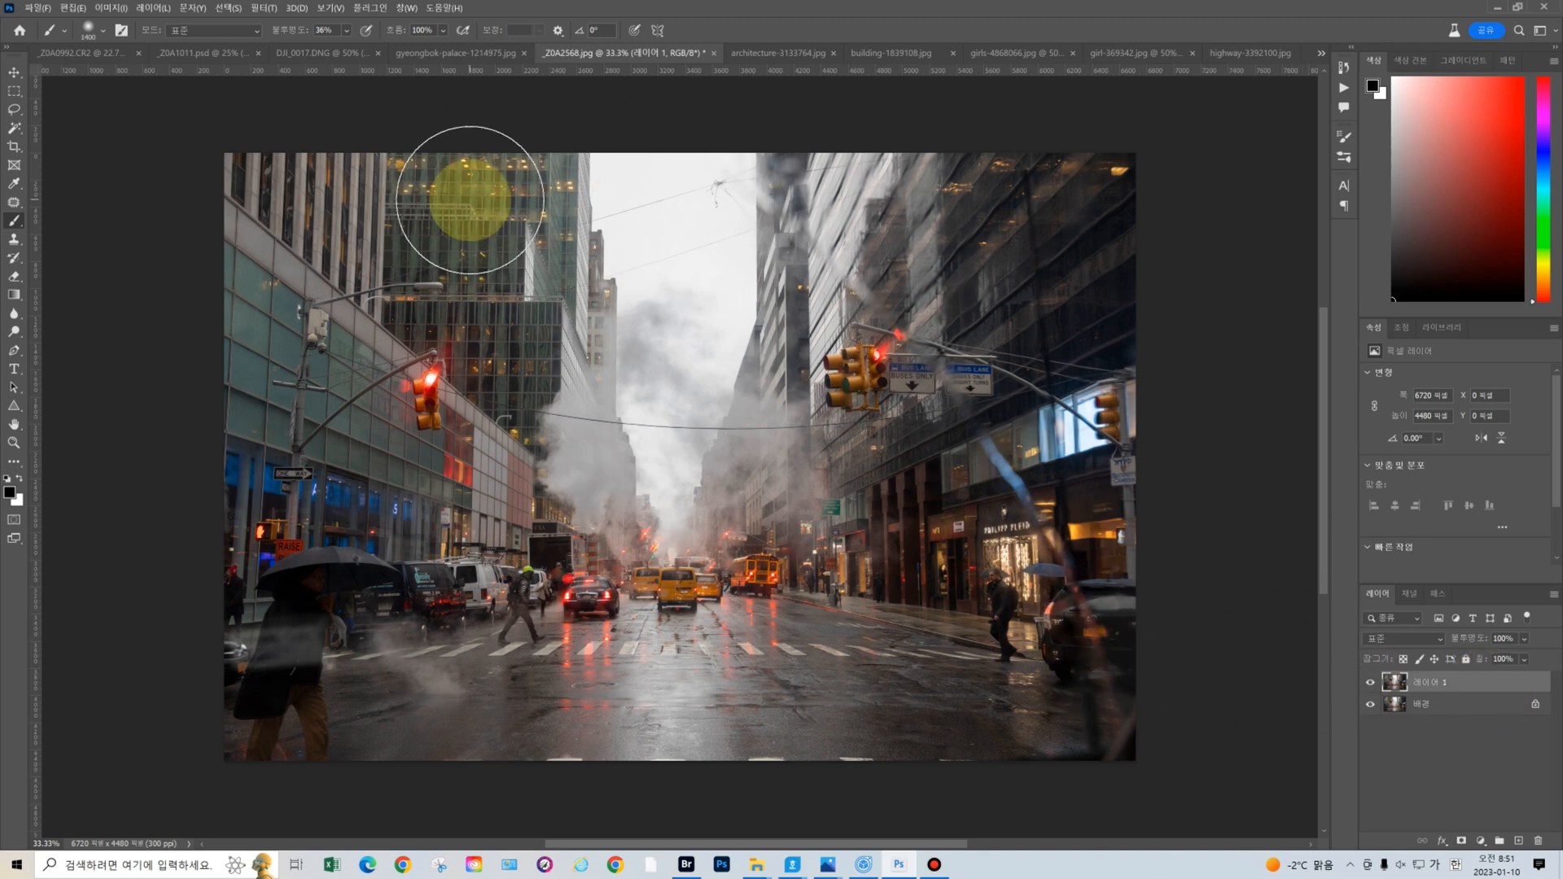
left_click(260, 9)
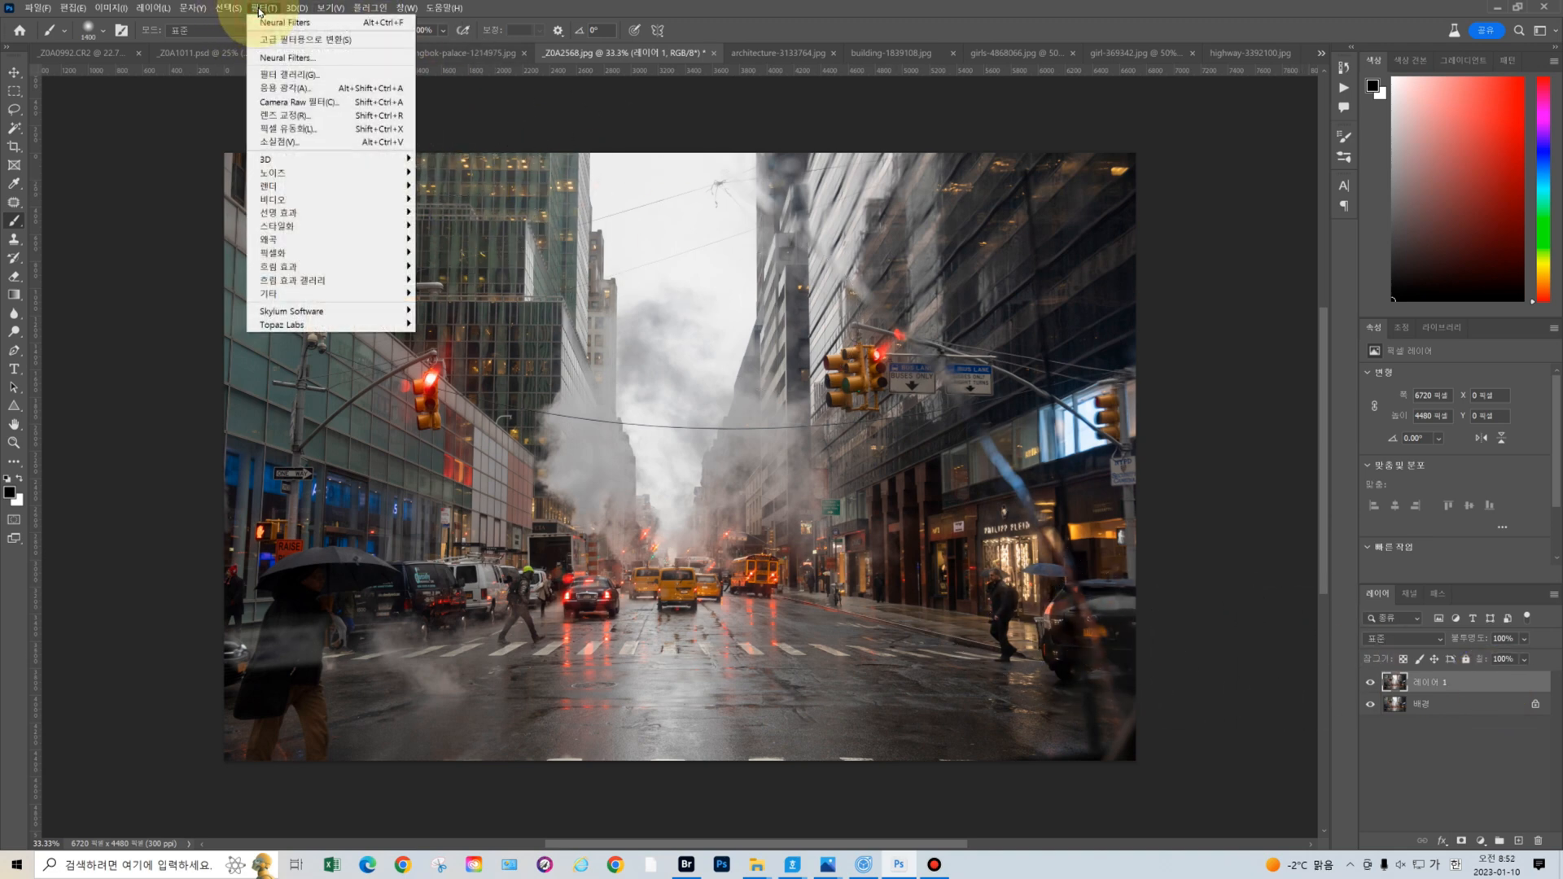
left_click(316, 103)
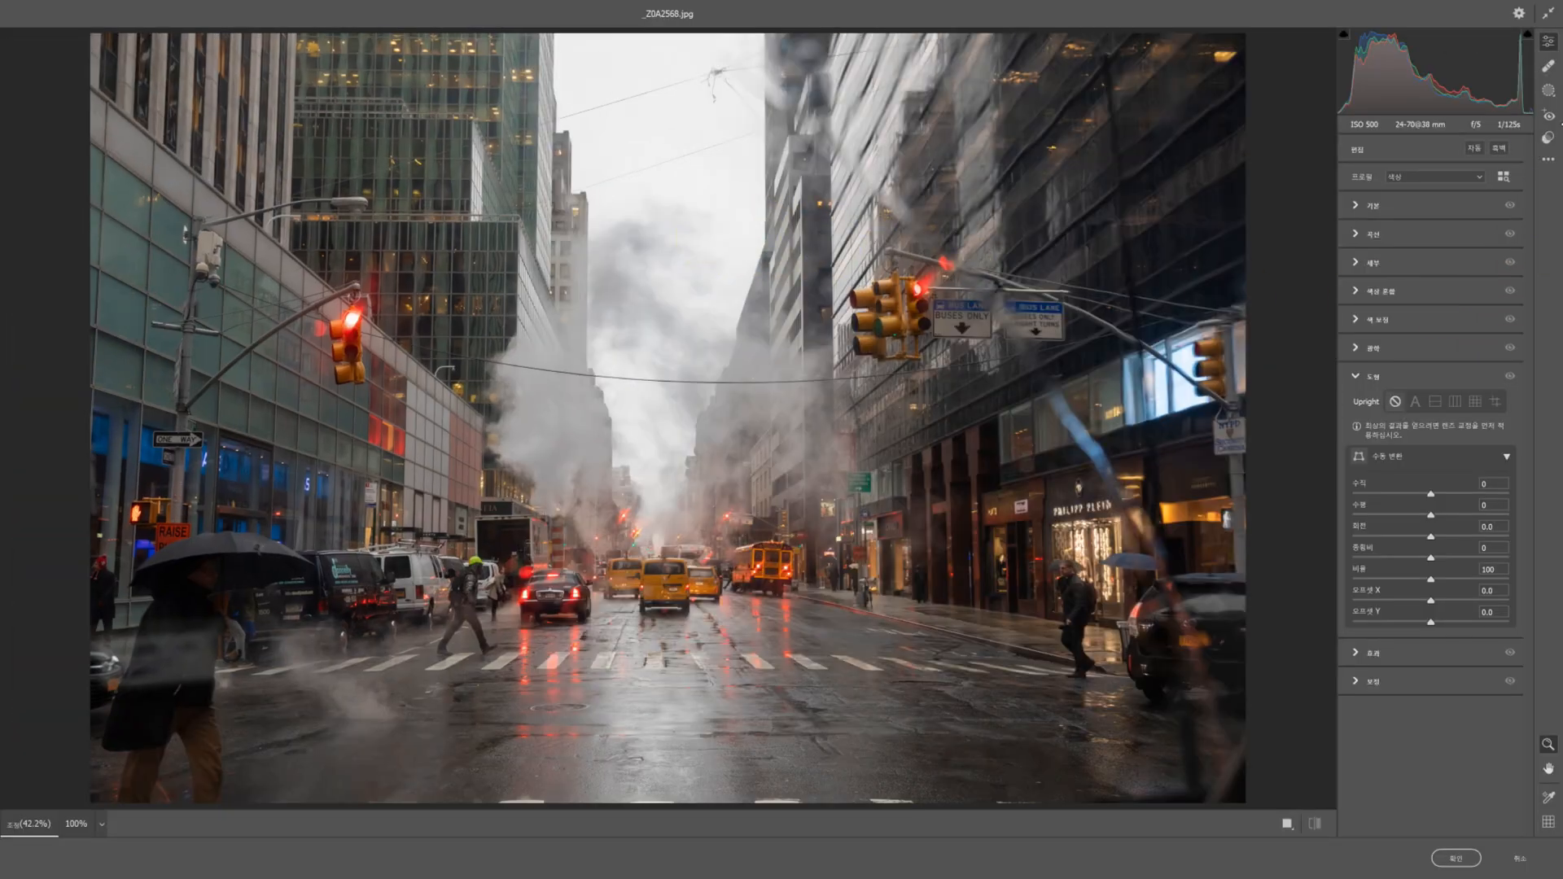
Remove the long cable spanning the street between the buildings with the content-aware Remove brush at size 6
left_click(1549, 68)
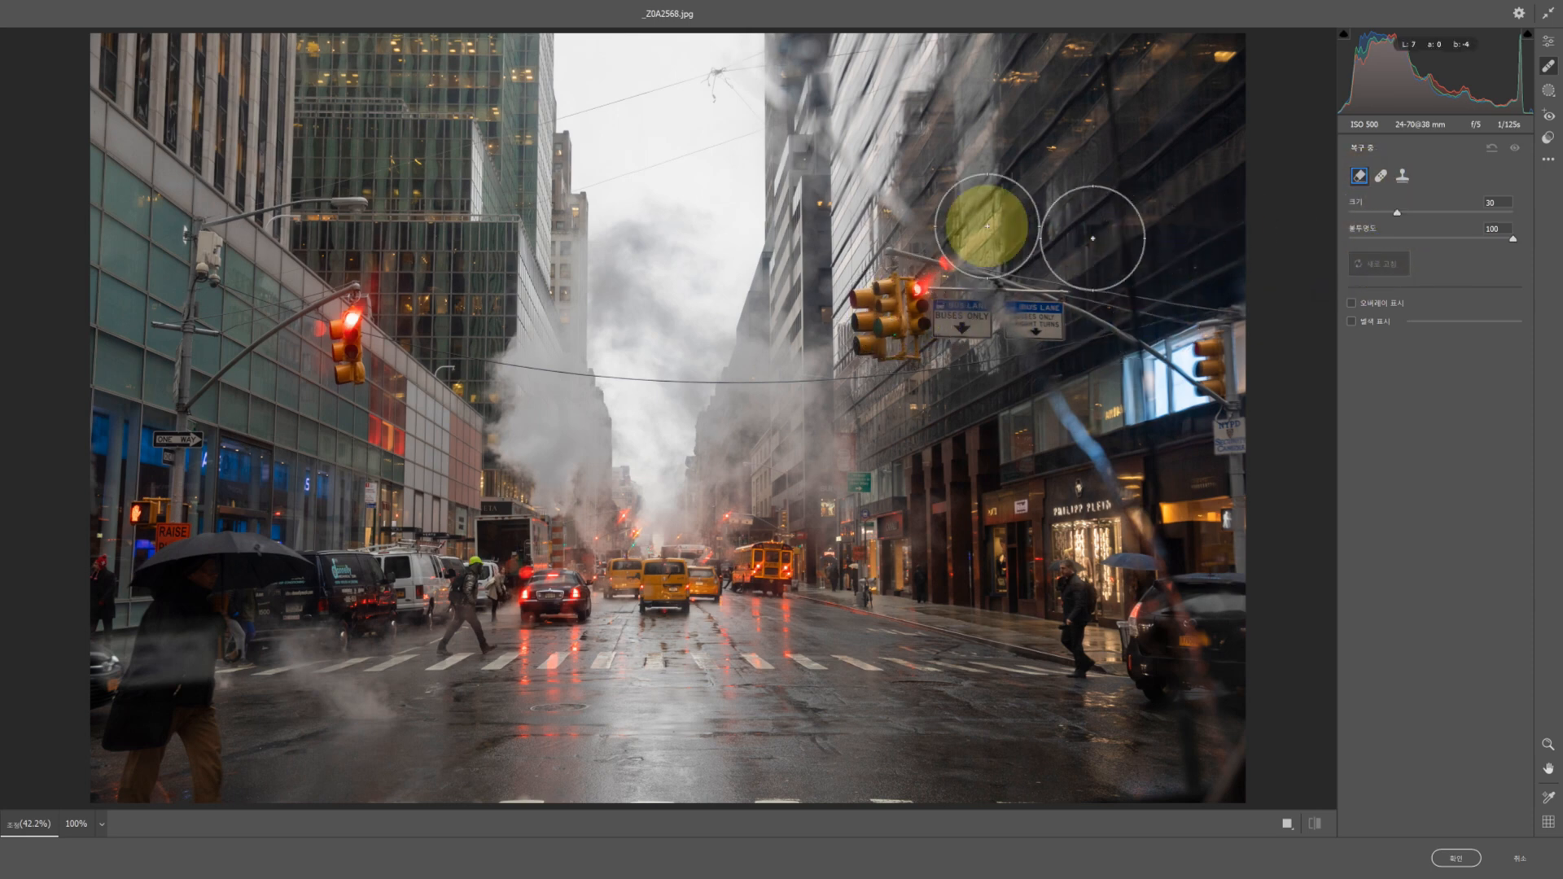
key("[")
key("[")
key("[")
key("[")
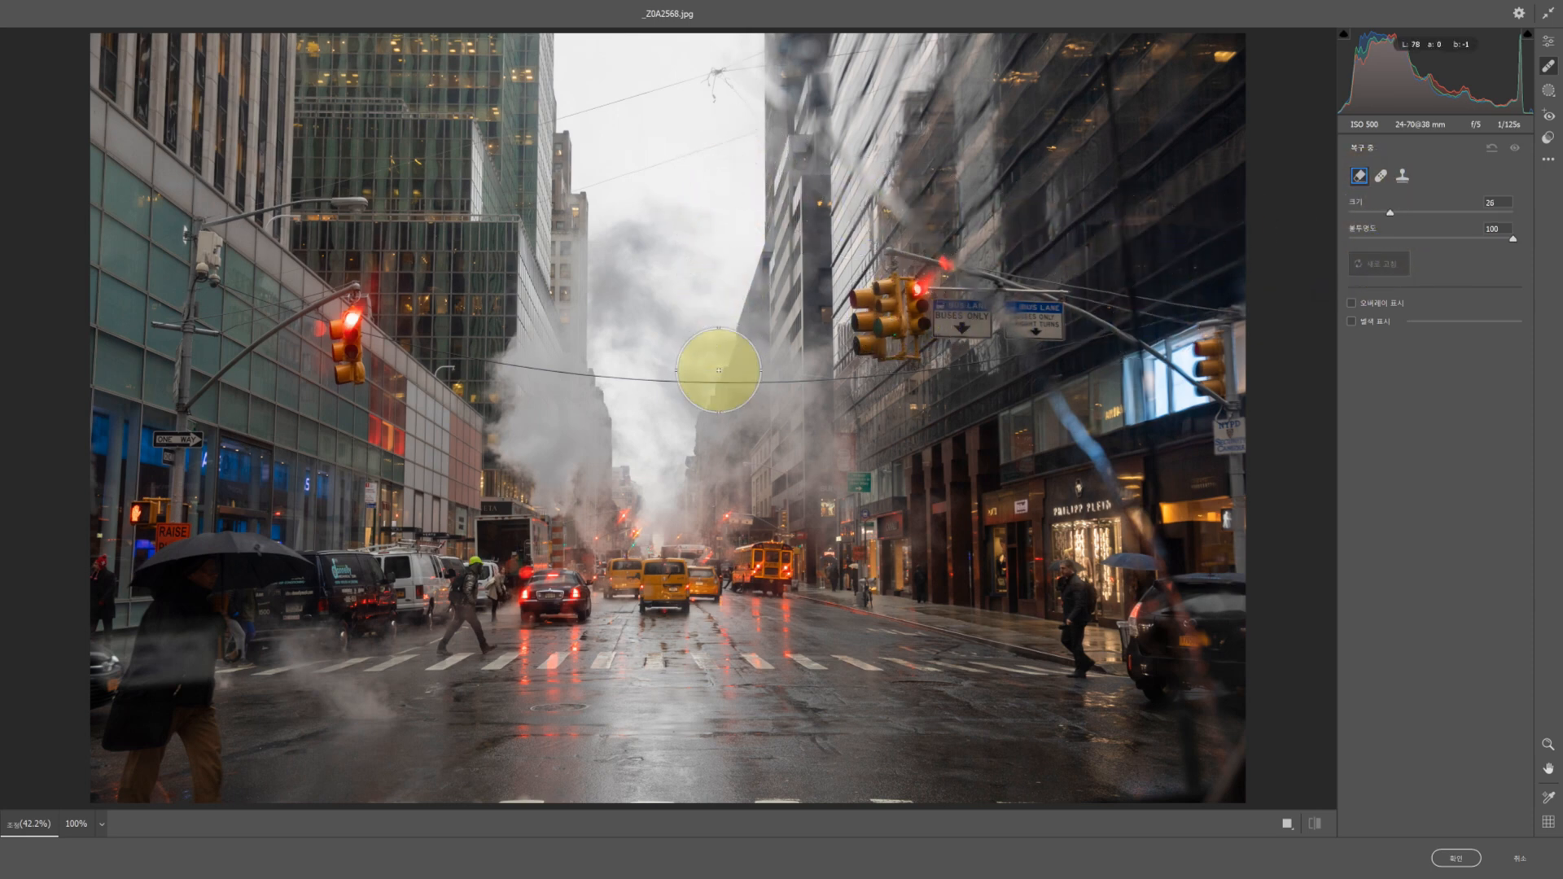
key("[")
key("[")
key("[")
key("[")
key("[")
key("[")
key("[")
key("[")
key("[")
key("[")
key("[")
key("[")
key("[")
key("[")
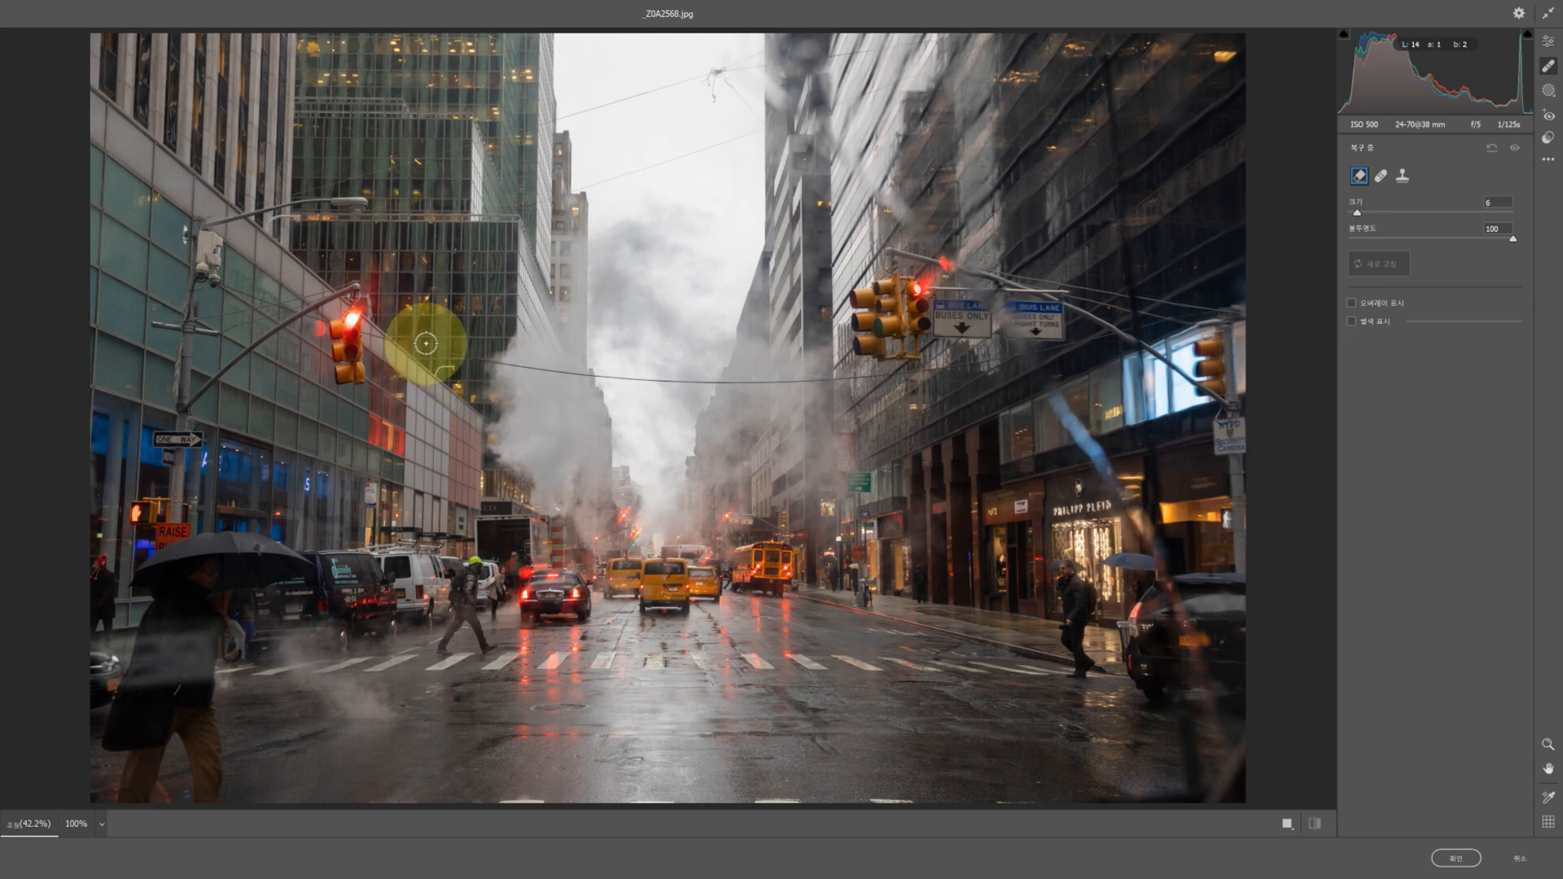
mouse_move(427, 347)
left_mouse_down()
mouse_move(766, 385)
mouse_move(989, 365)
left_mouse_up()
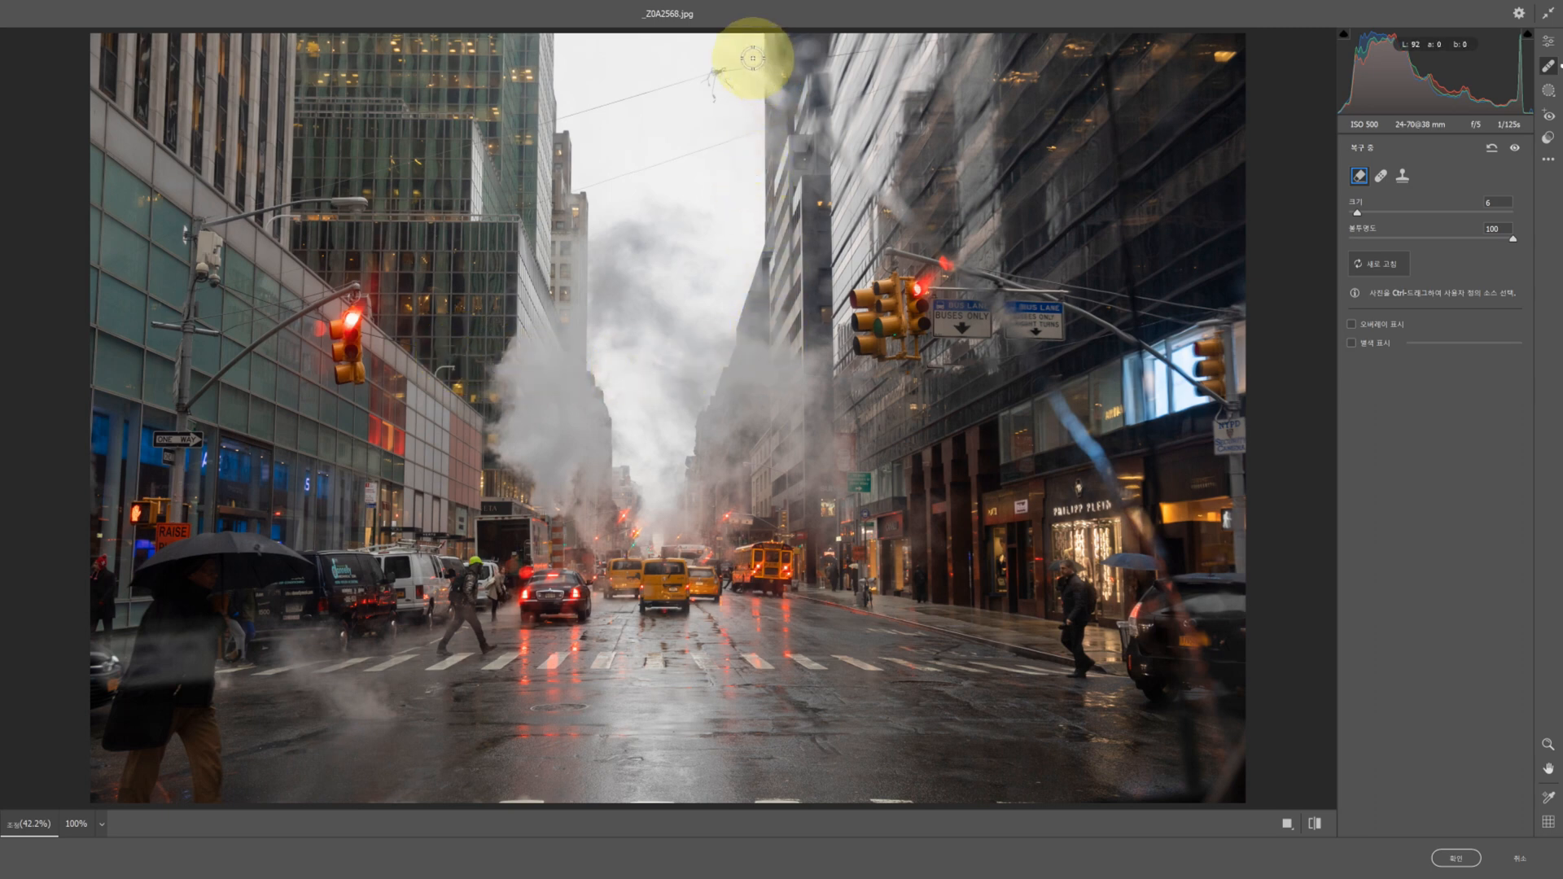
Remove the thin wires in the sky and, with a slightly larger brush, the blue reflection streak over the storefronts
left_click_drag(752, 58, 728, 78)
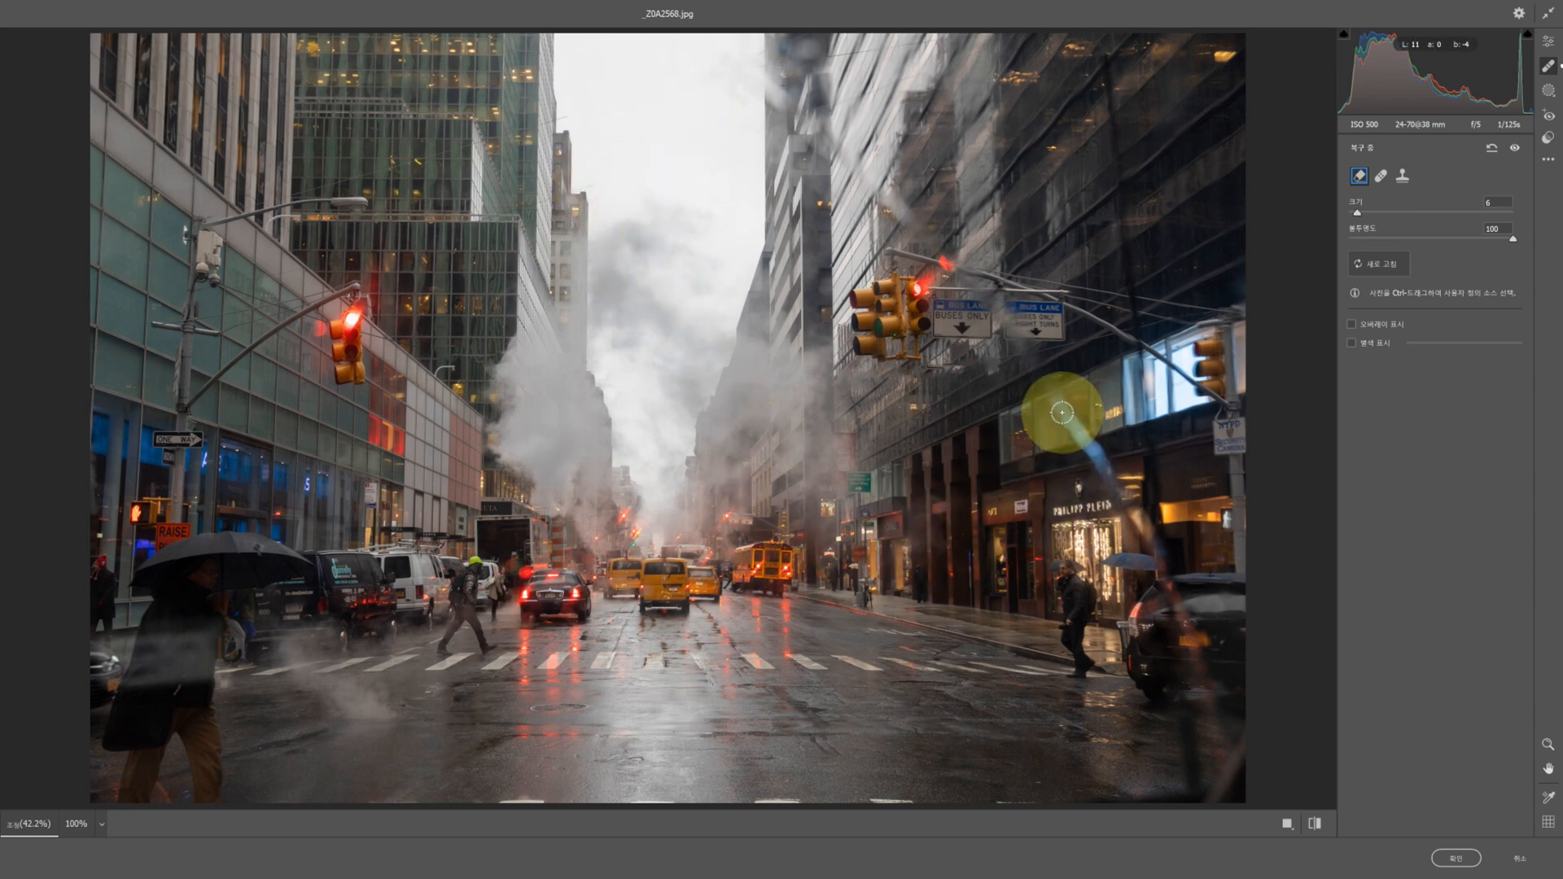
key("bracketright")
left_click_drag(1041, 377, 1126, 513)
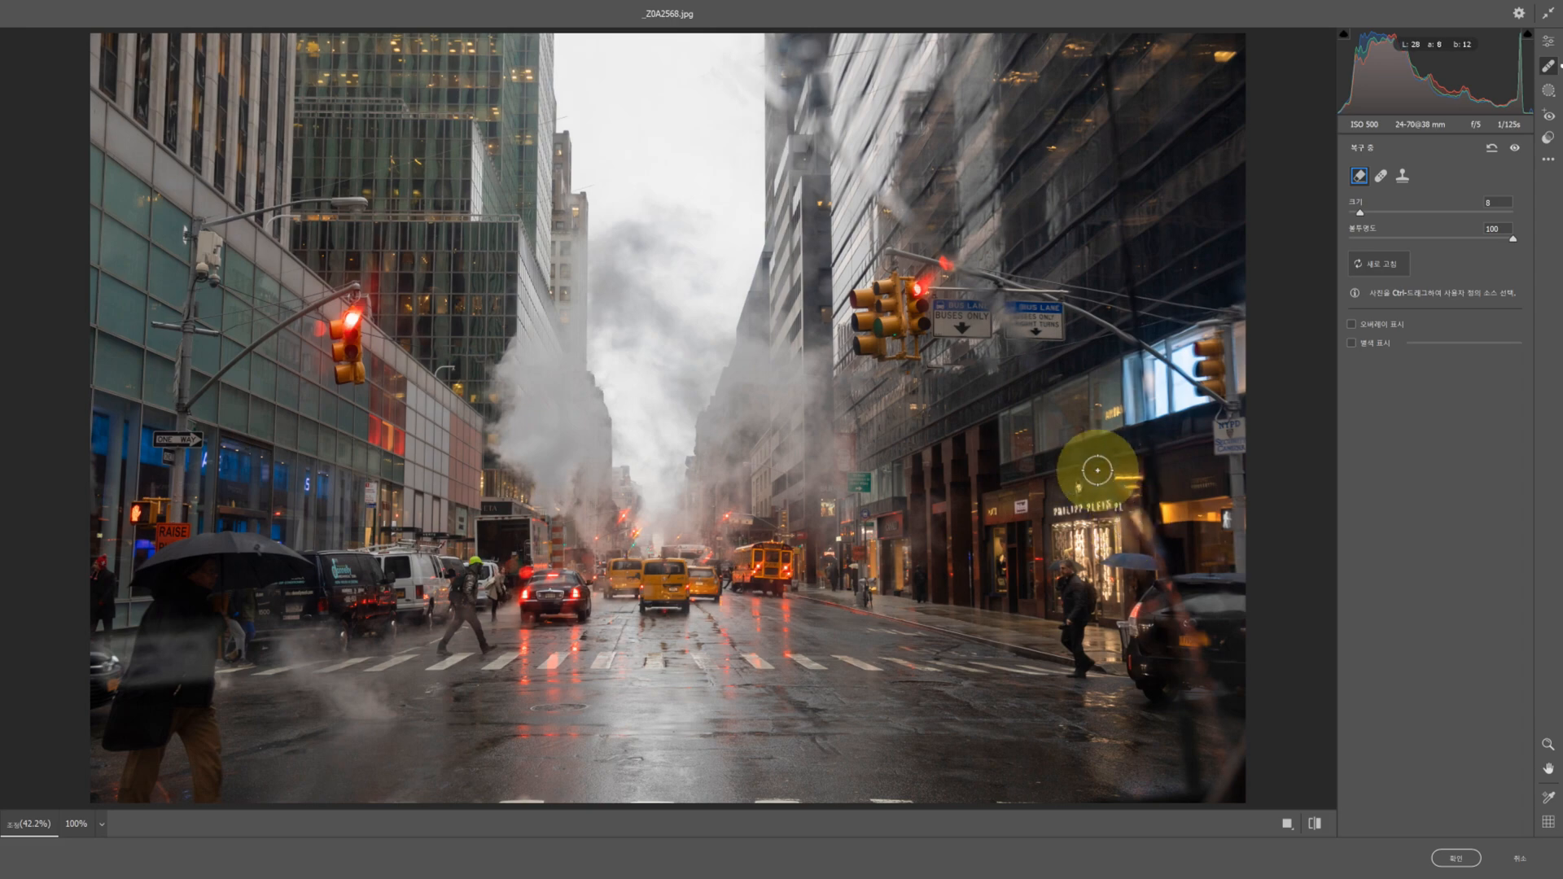
Discard the street photo's Camera Raw changes and open building-1839108.jpg from Adobe Bridge in Photoshop's Camera Raw filter
left_click(1522, 863)
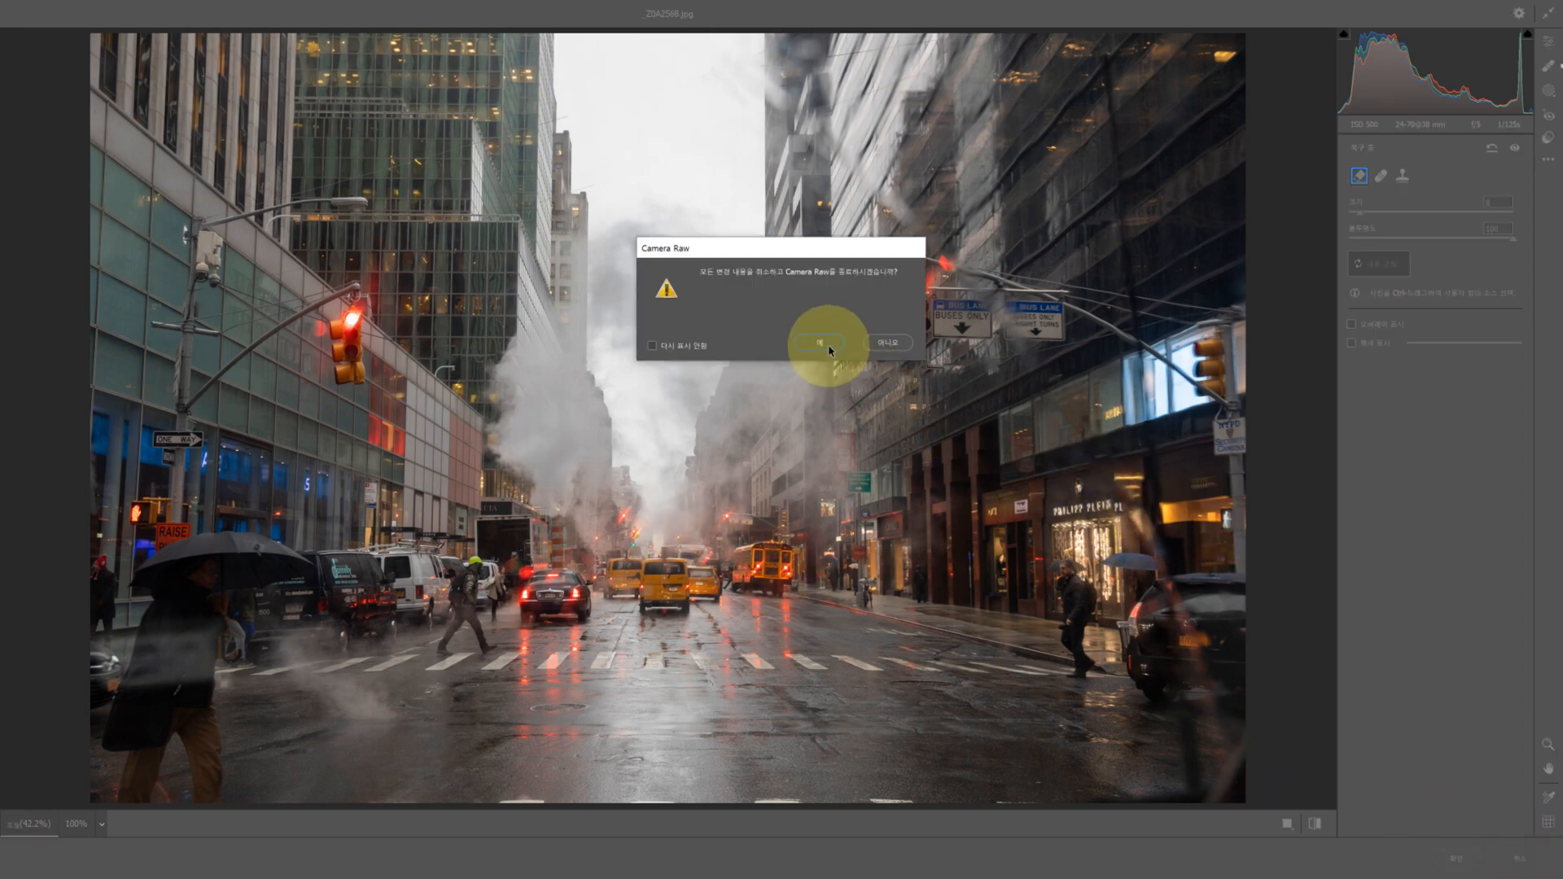
left_click(826, 346)
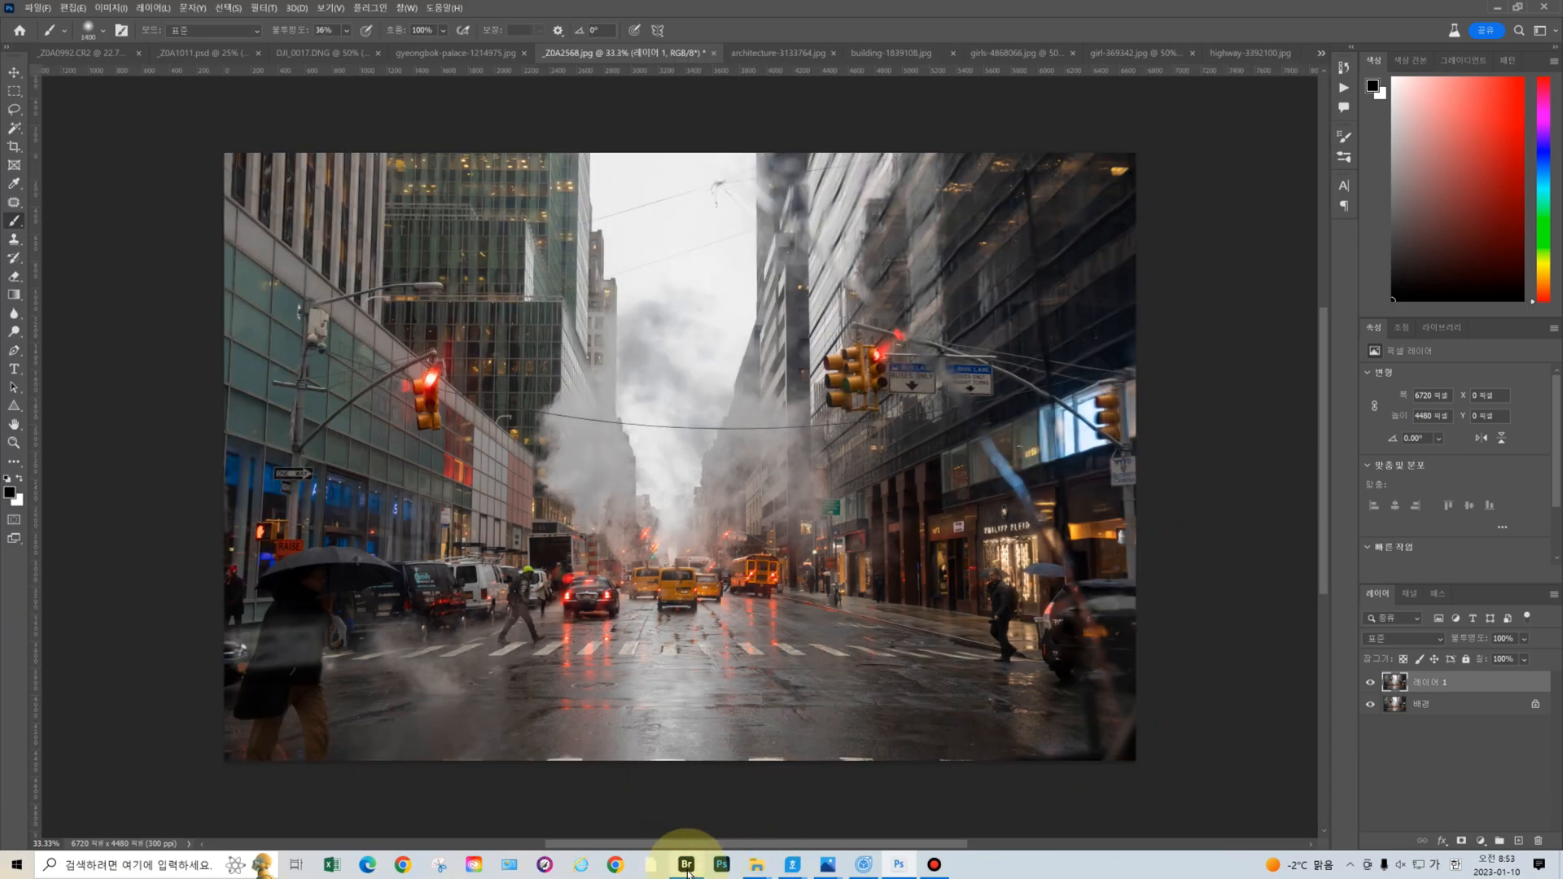
left_click(686, 865)
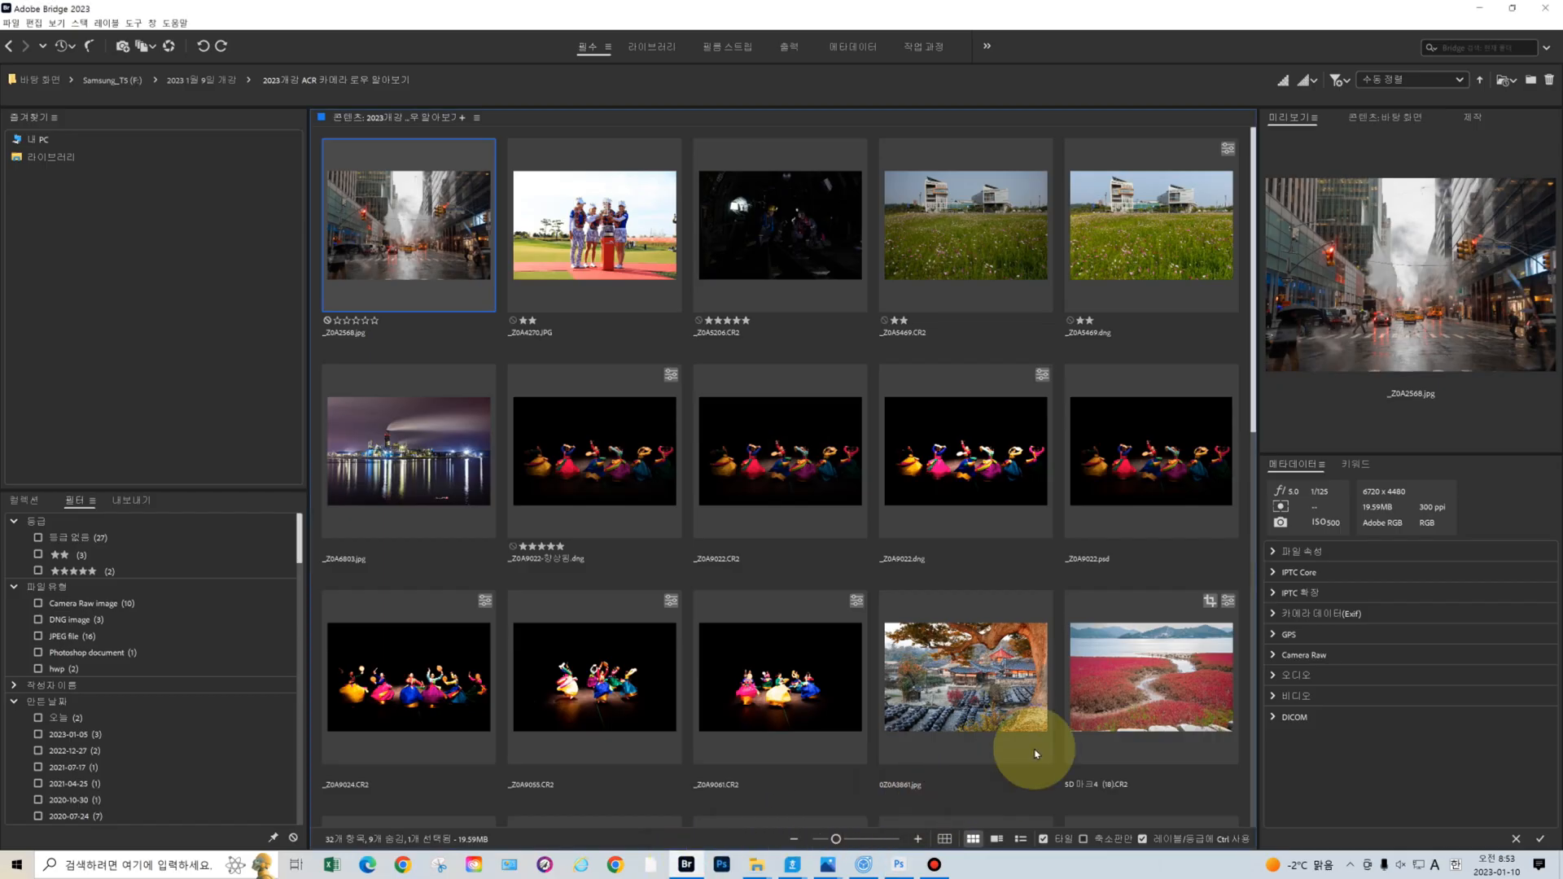
left_click_drag(1253, 350, 1254, 627)
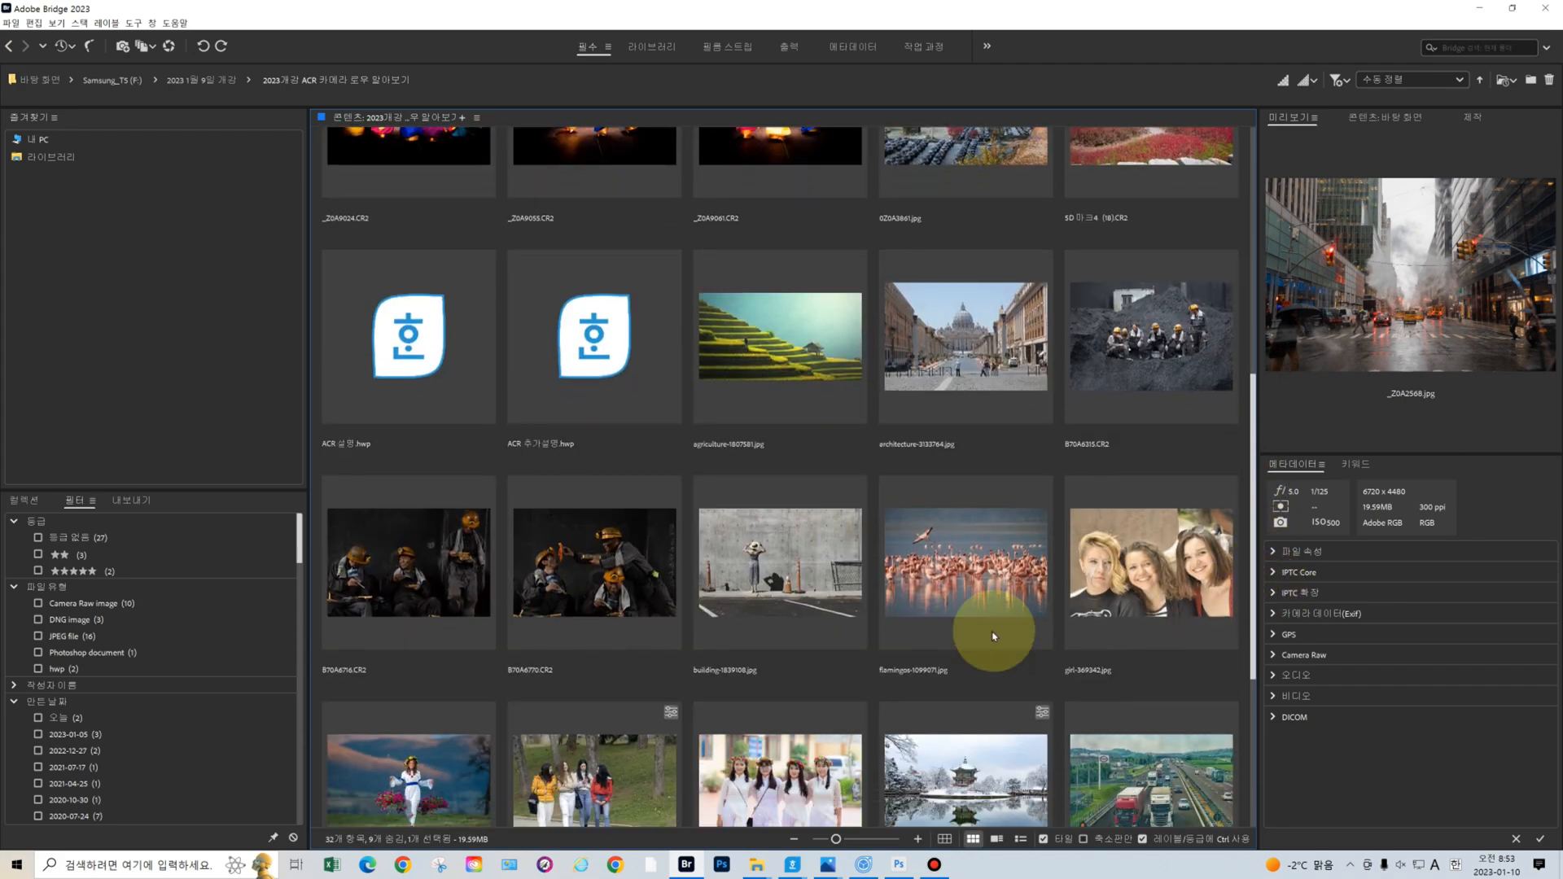
left_click(841, 582)
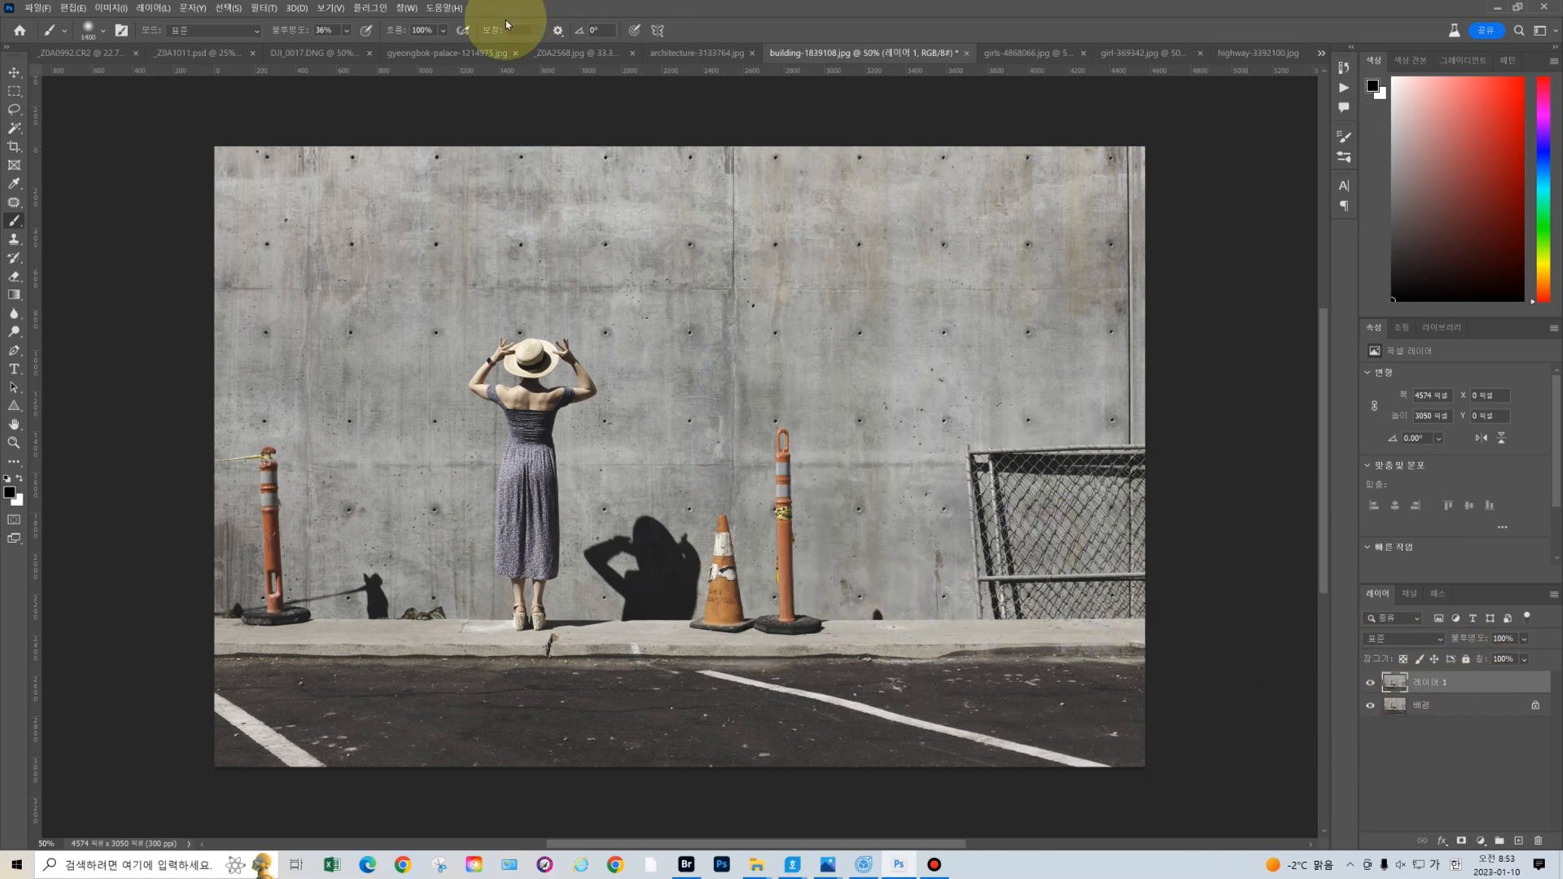
left_click(267, 9)
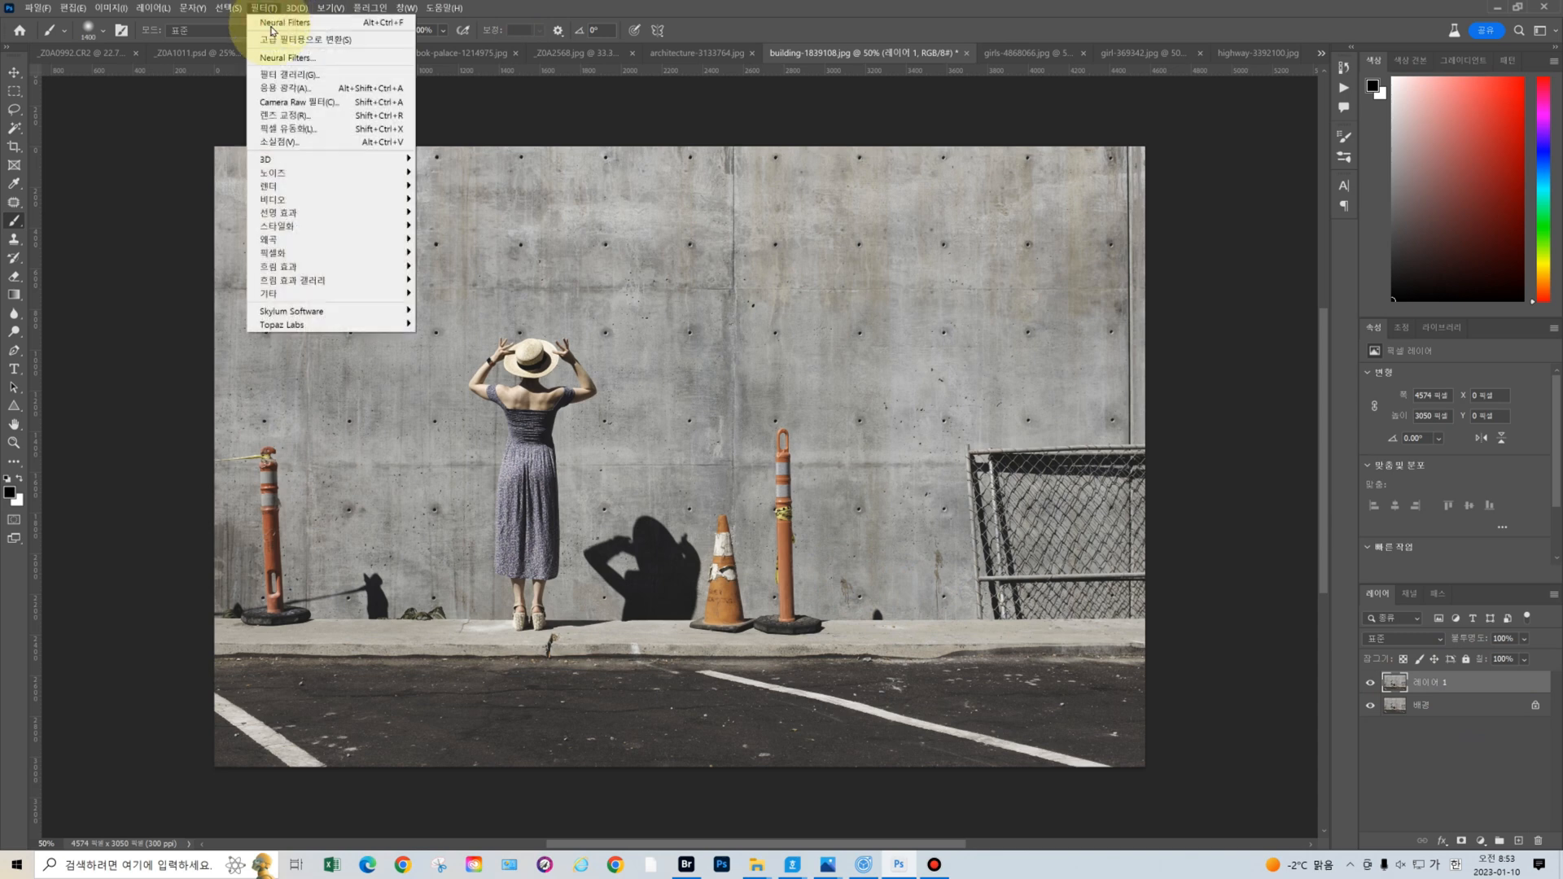
left_click(333, 104)
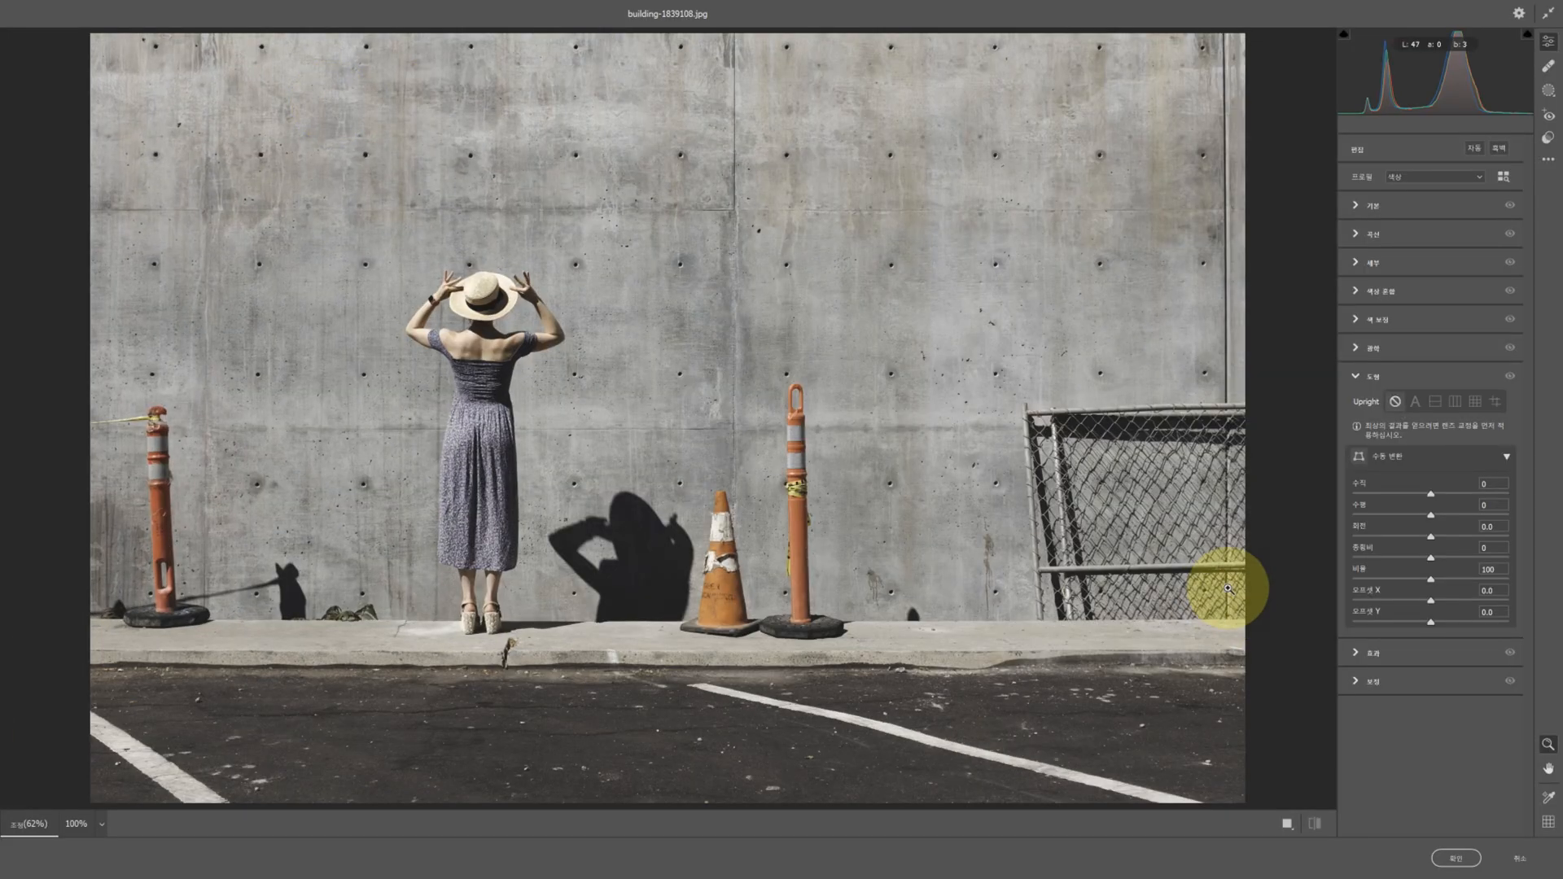
Remove the long white parking line on the right side of the asphalt and its remnant with the content-aware Remove brush
left_click(1551, 72)
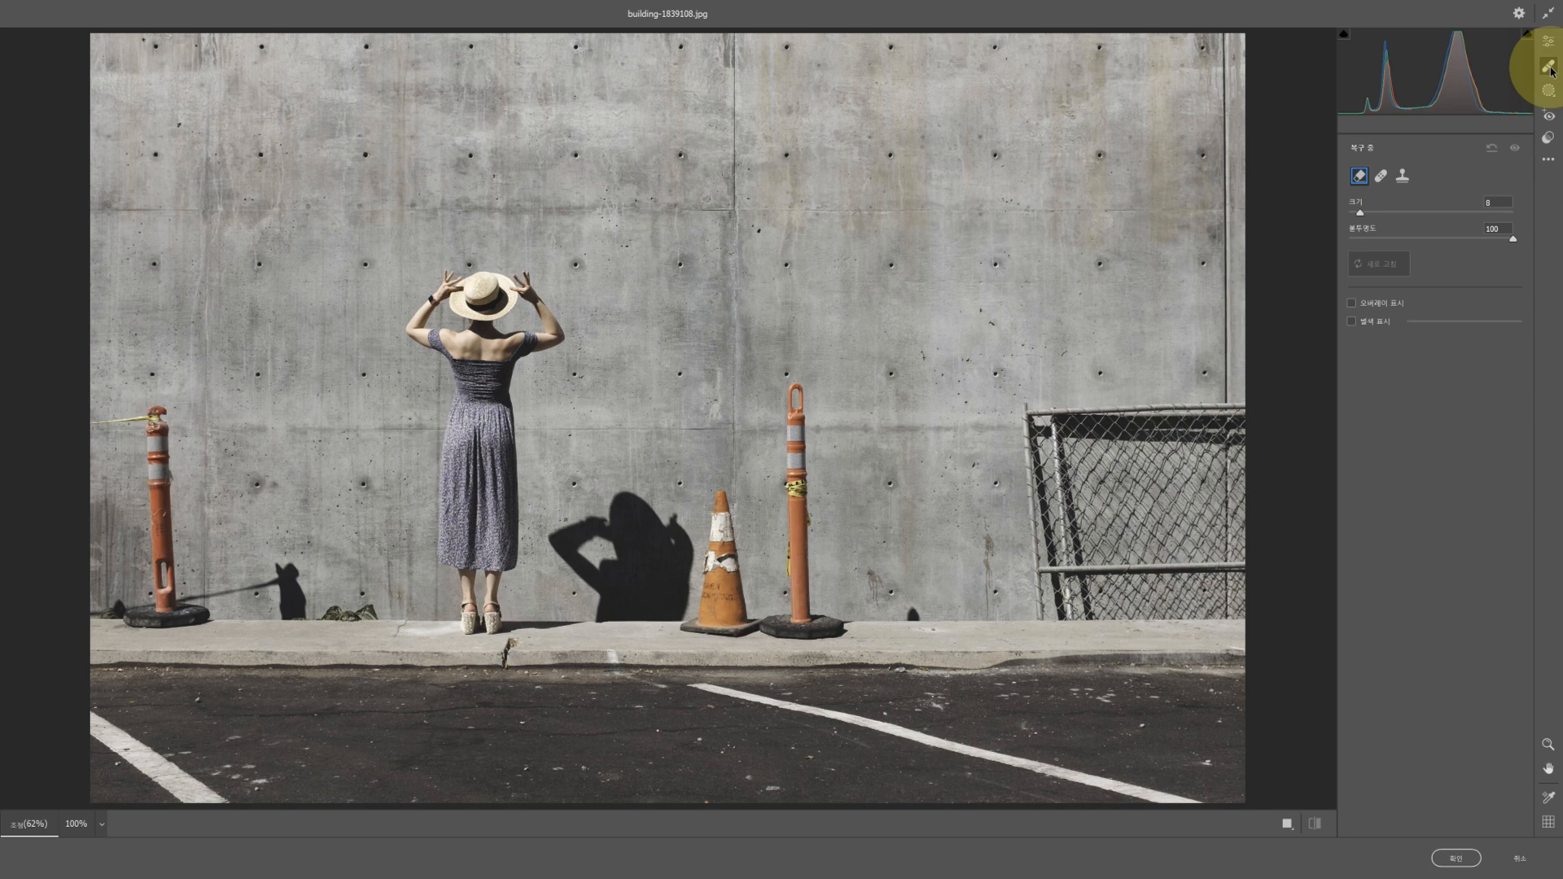
left_click(1359, 175)
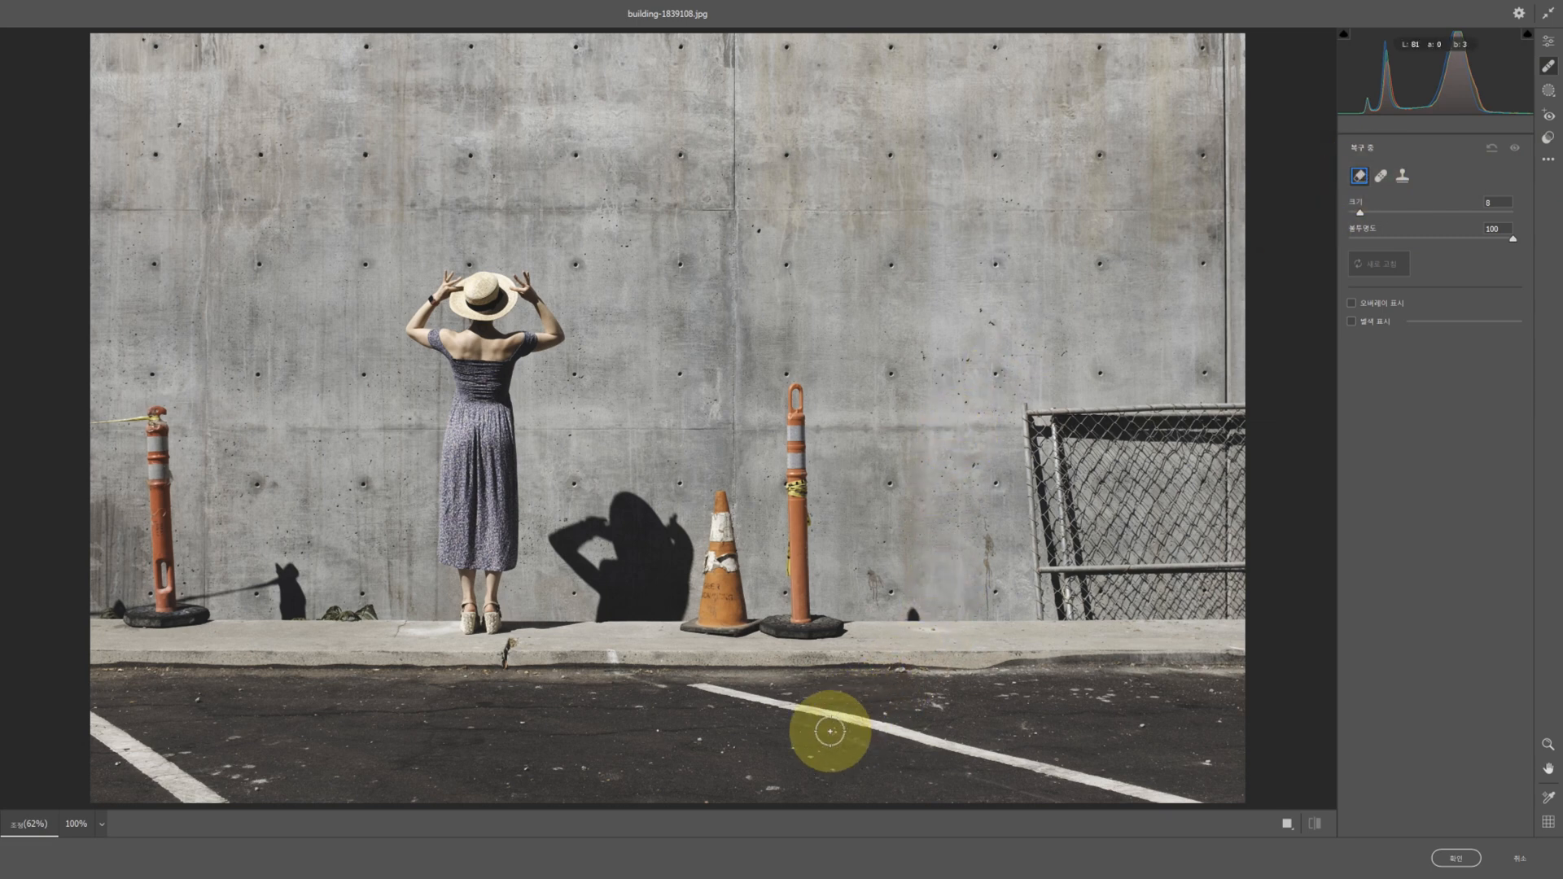
mouse_move(693, 688)
left_mouse_down()
mouse_move(1202, 807)
mouse_move(1155, 809)
left_mouse_up()
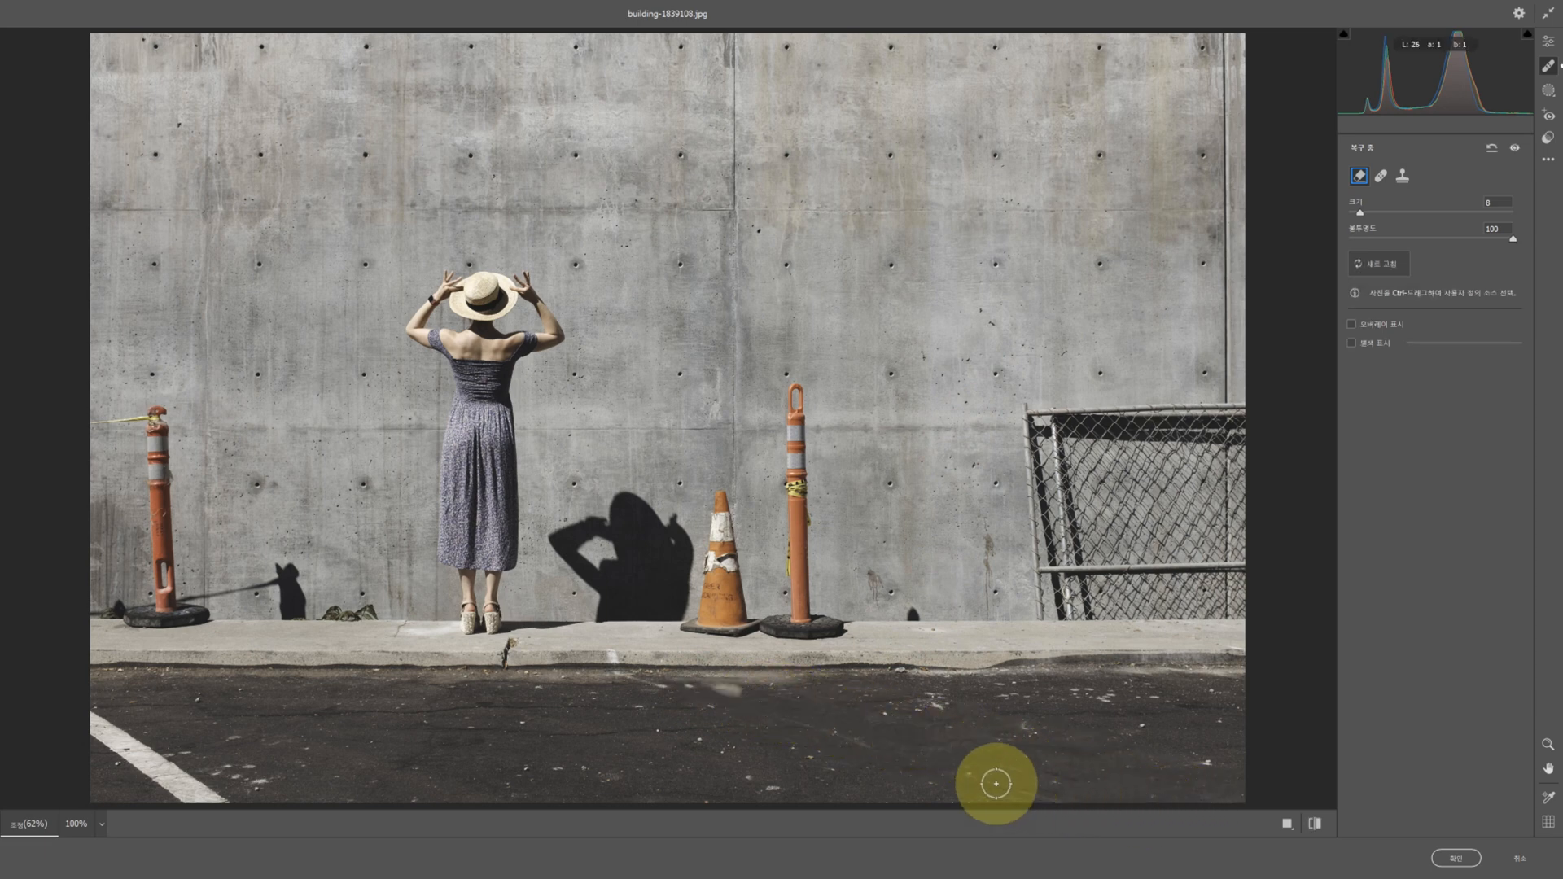
mouse_move(759, 703)
left_mouse_down()
mouse_move(646, 693)
mouse_move(661, 723)
left_mouse_up()
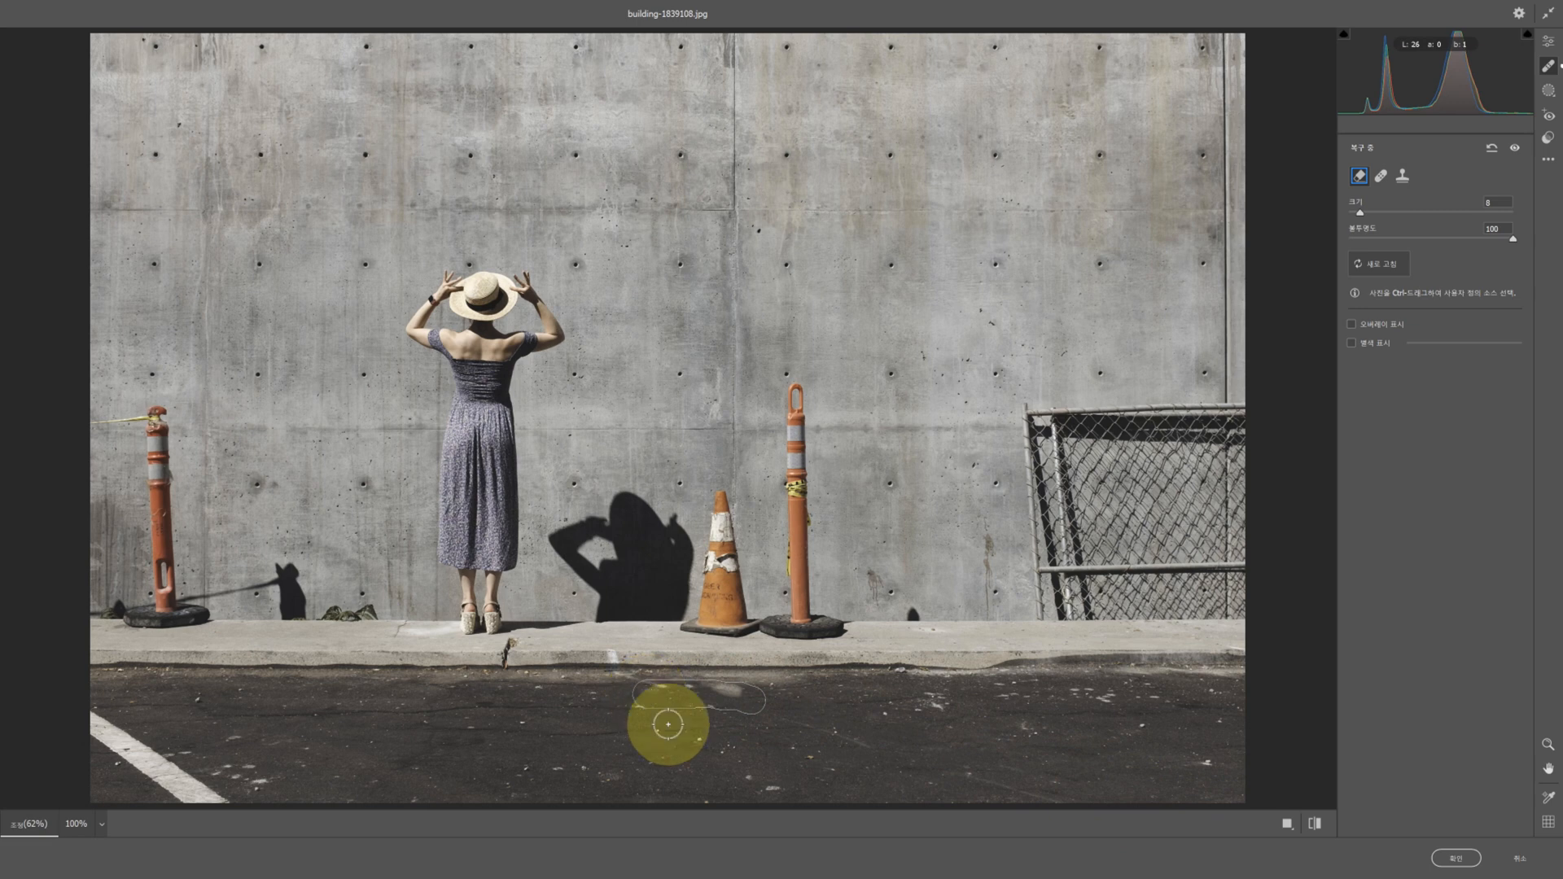
Remove the short white parking line in the asphalt's left corner and the white specks around it
mouse_move(95, 711)
left_mouse_down()
mouse_move(226, 800)
mouse_move(95, 730)
mouse_move(115, 749)
left_mouse_up()
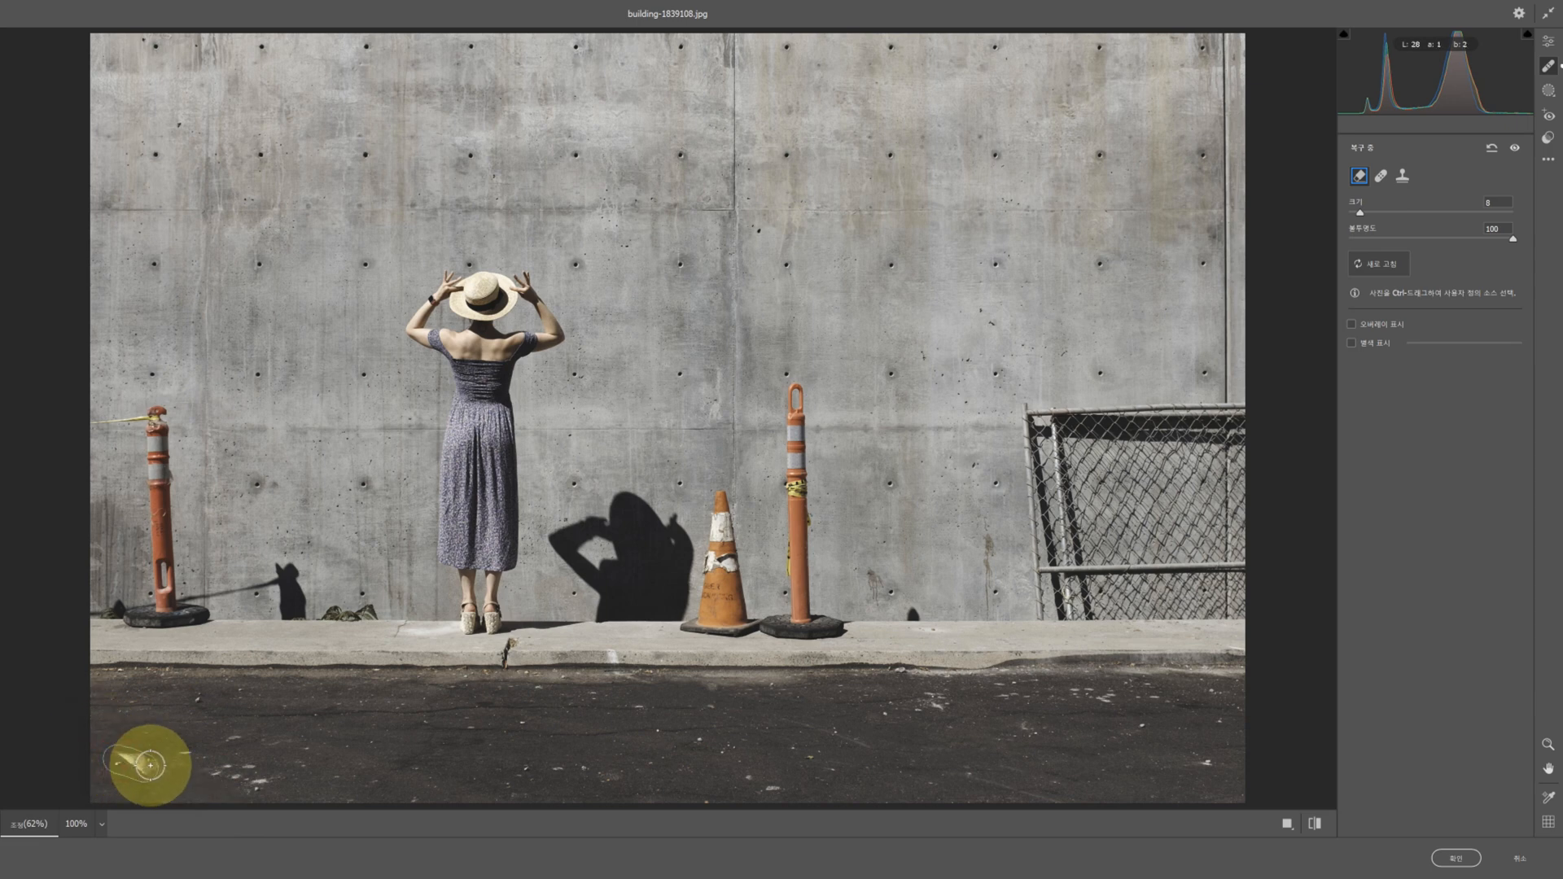
left_click(197, 702)
left_click(184, 750)
left_click(230, 738)
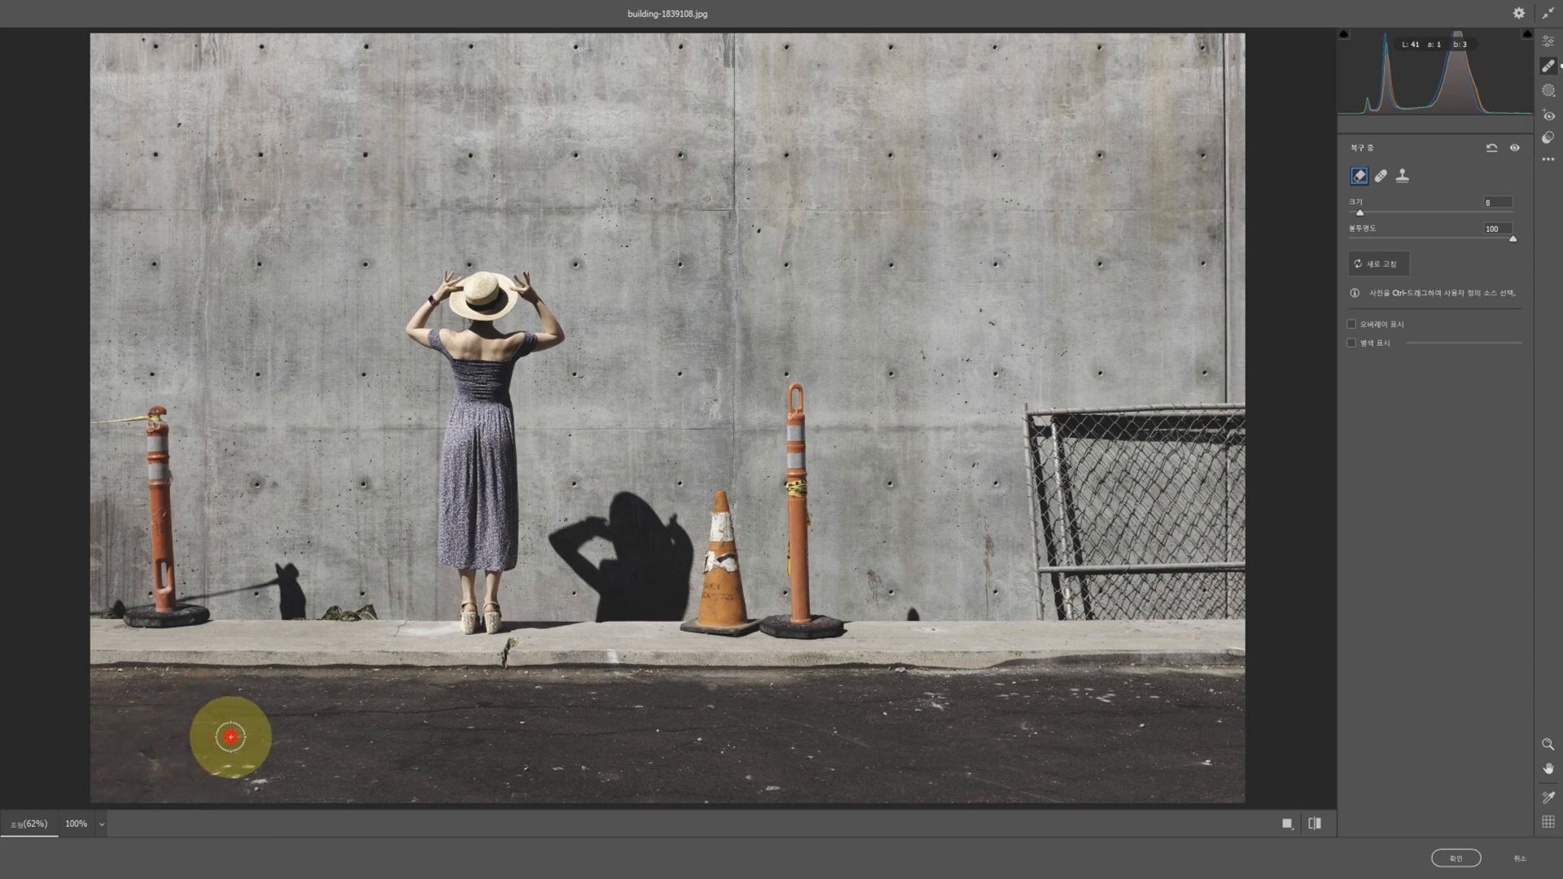
left_click(252, 766)
mouse_move(261, 770)
left_mouse_down()
mouse_move(225, 768)
mouse_move(301, 794)
left_mouse_up()
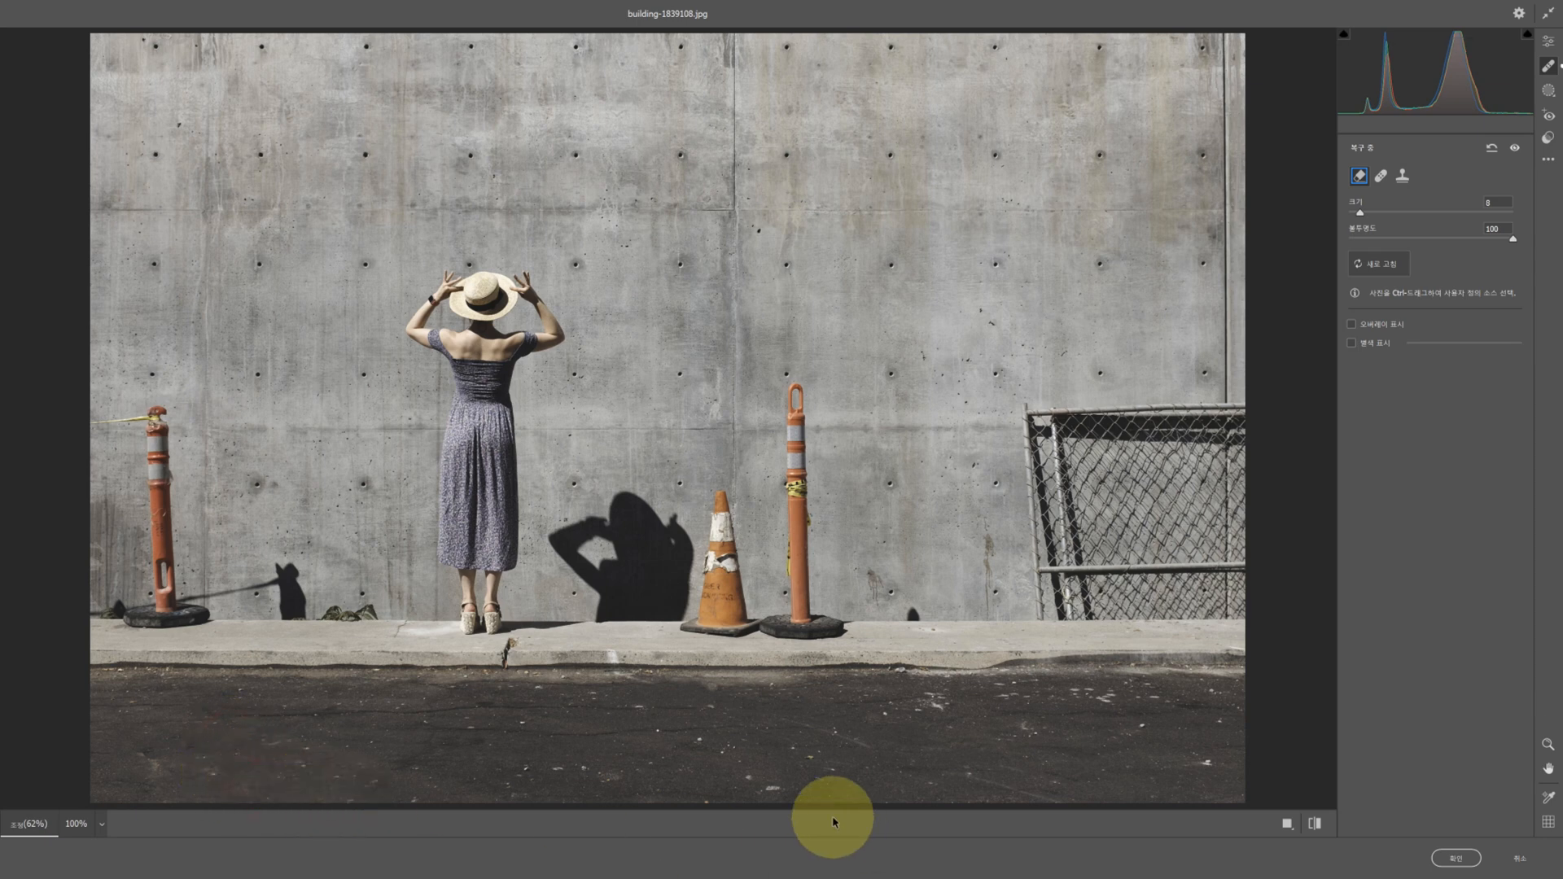
left_click(641, 709)
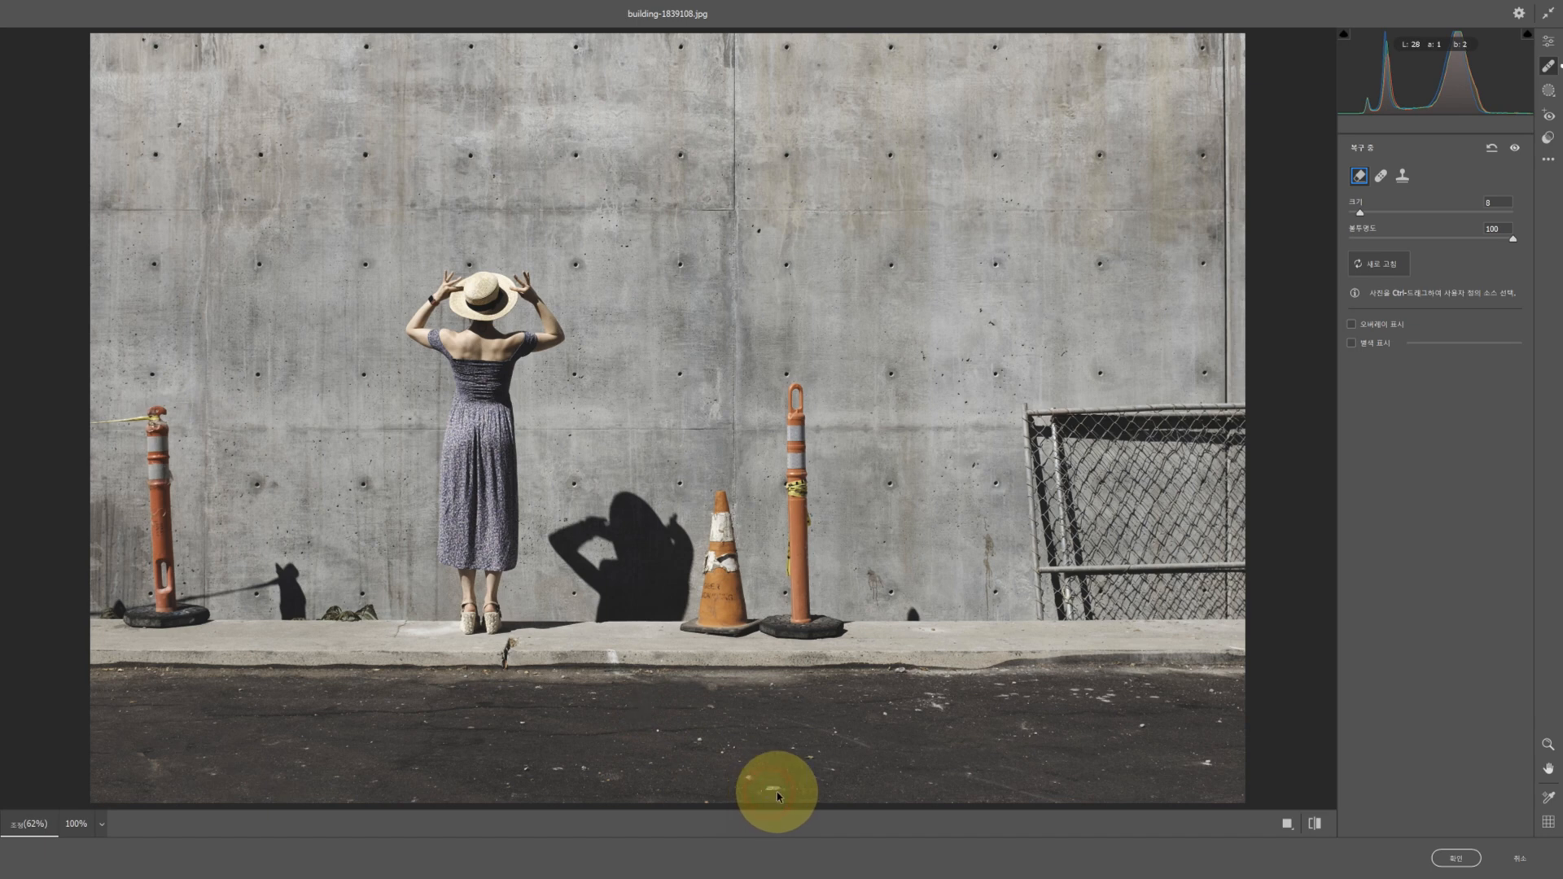
Remove both orange posts, the traffic cone and the small dark spots along the wall, and compare with the original
mouse_move(794, 393)
left_mouse_down()
mouse_move(802, 621)
mouse_move(771, 622)
mouse_move(830, 632)
mouse_move(843, 624)
mouse_move(810, 605)
mouse_move(803, 409)
left_mouse_up()
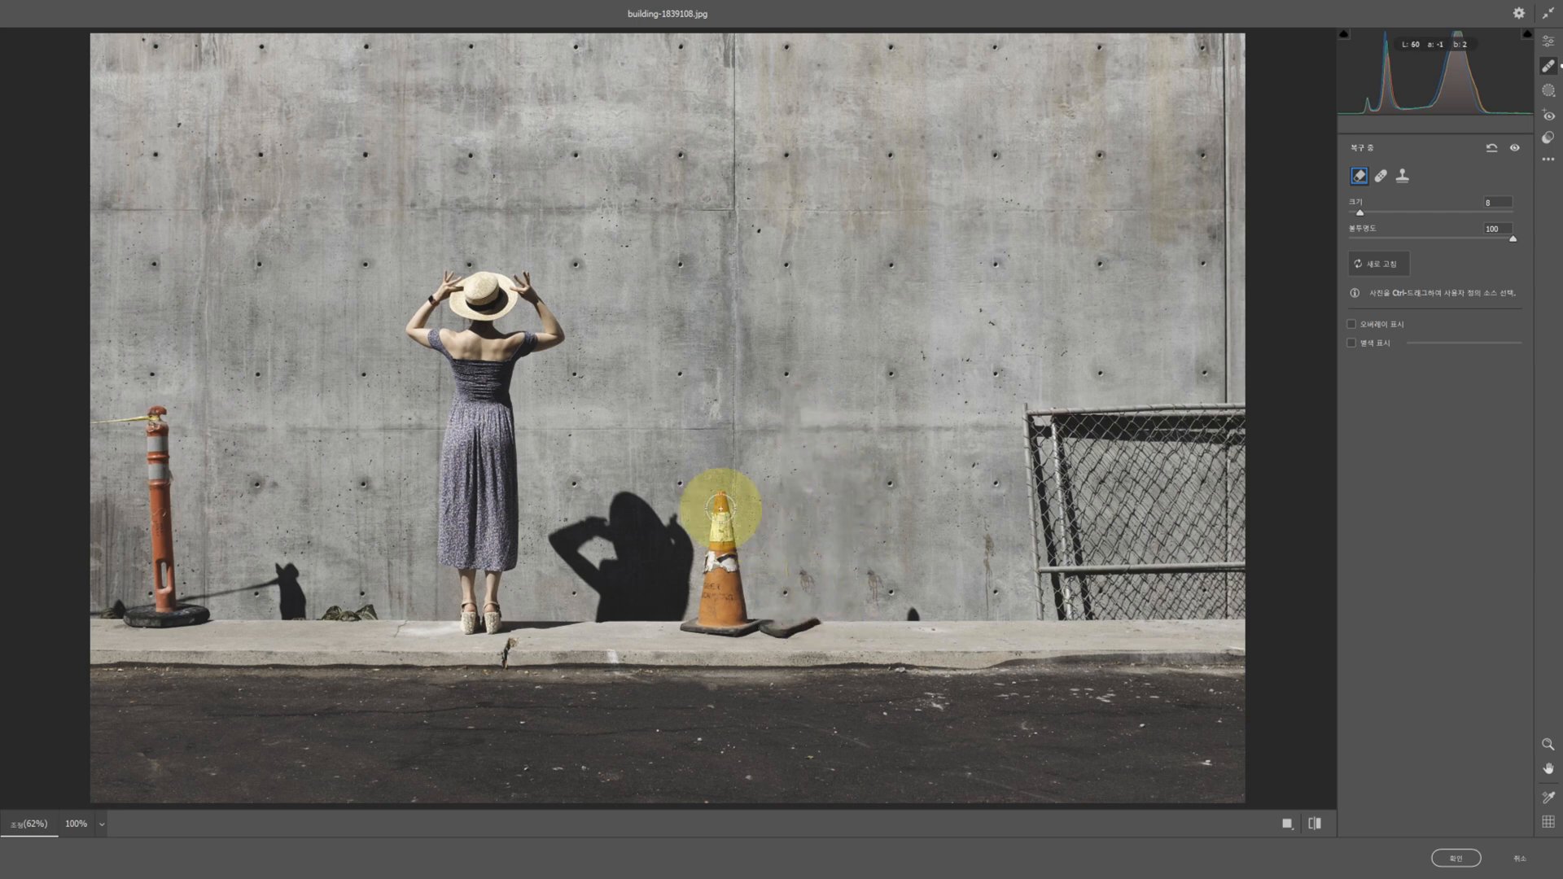
mouse_move(718, 498)
left_mouse_down()
mouse_move(715, 579)
mouse_move(690, 628)
mouse_move(793, 631)
mouse_move(722, 579)
mouse_move(727, 515)
mouse_move(781, 551)
left_mouse_up()
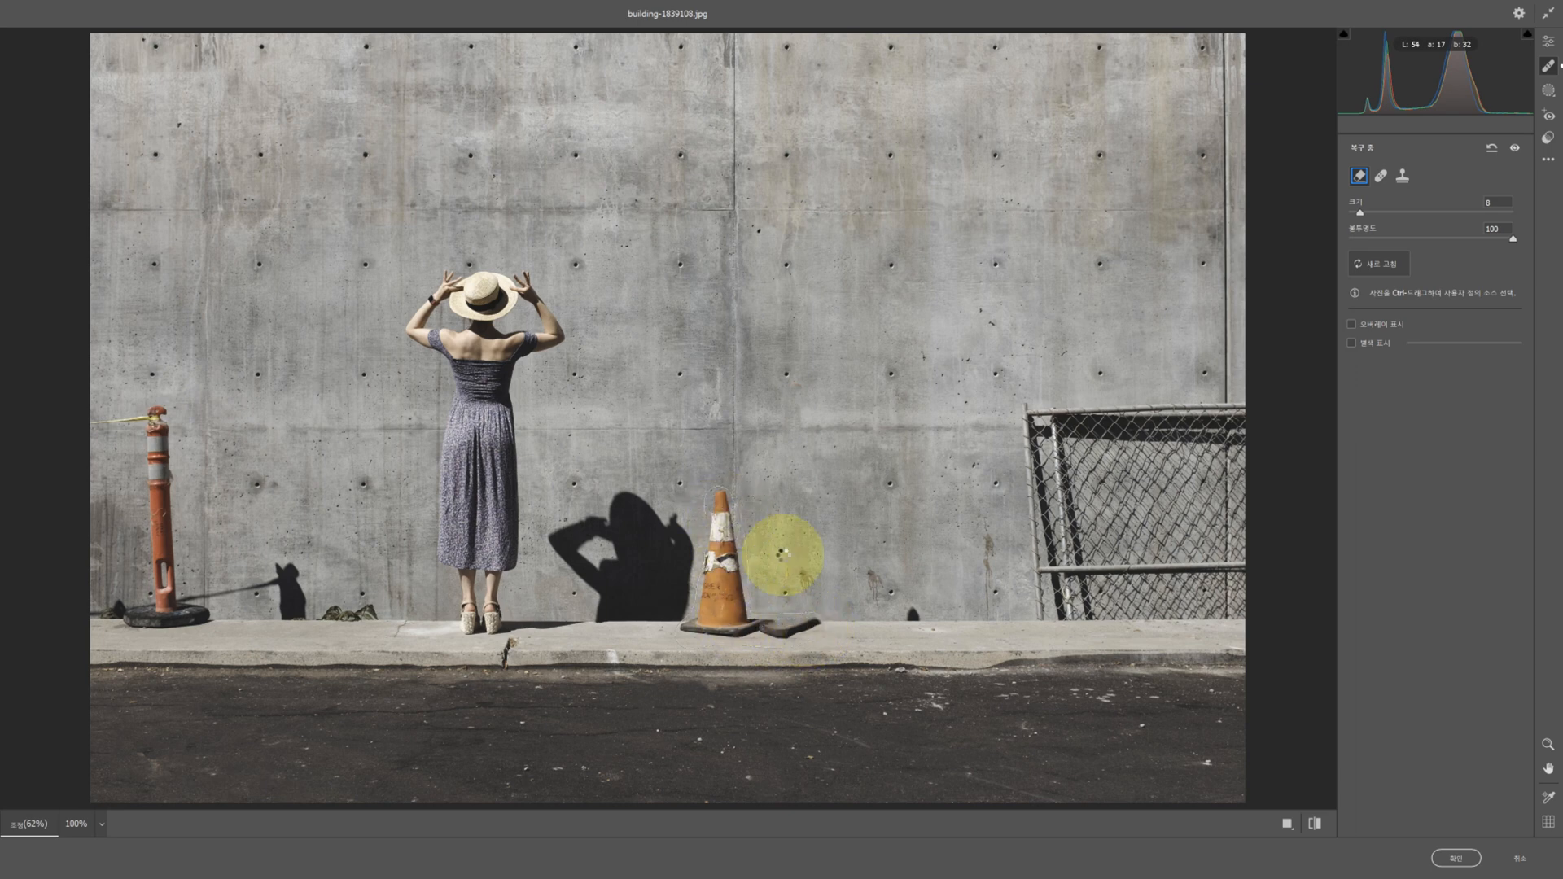
left_click_drag(728, 595, 709, 623)
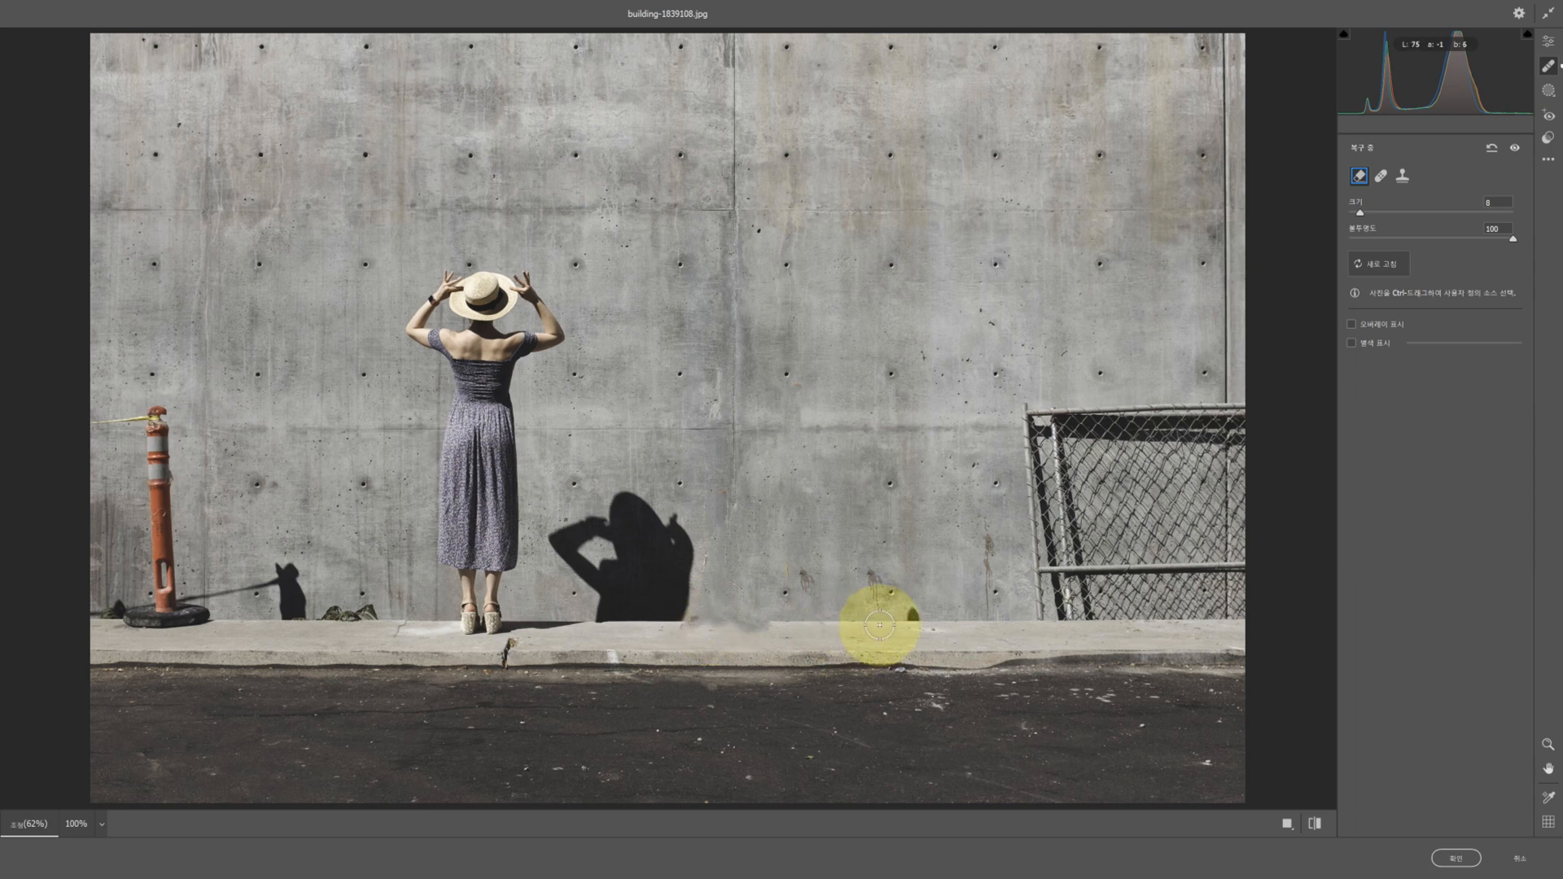
left_click(910, 617)
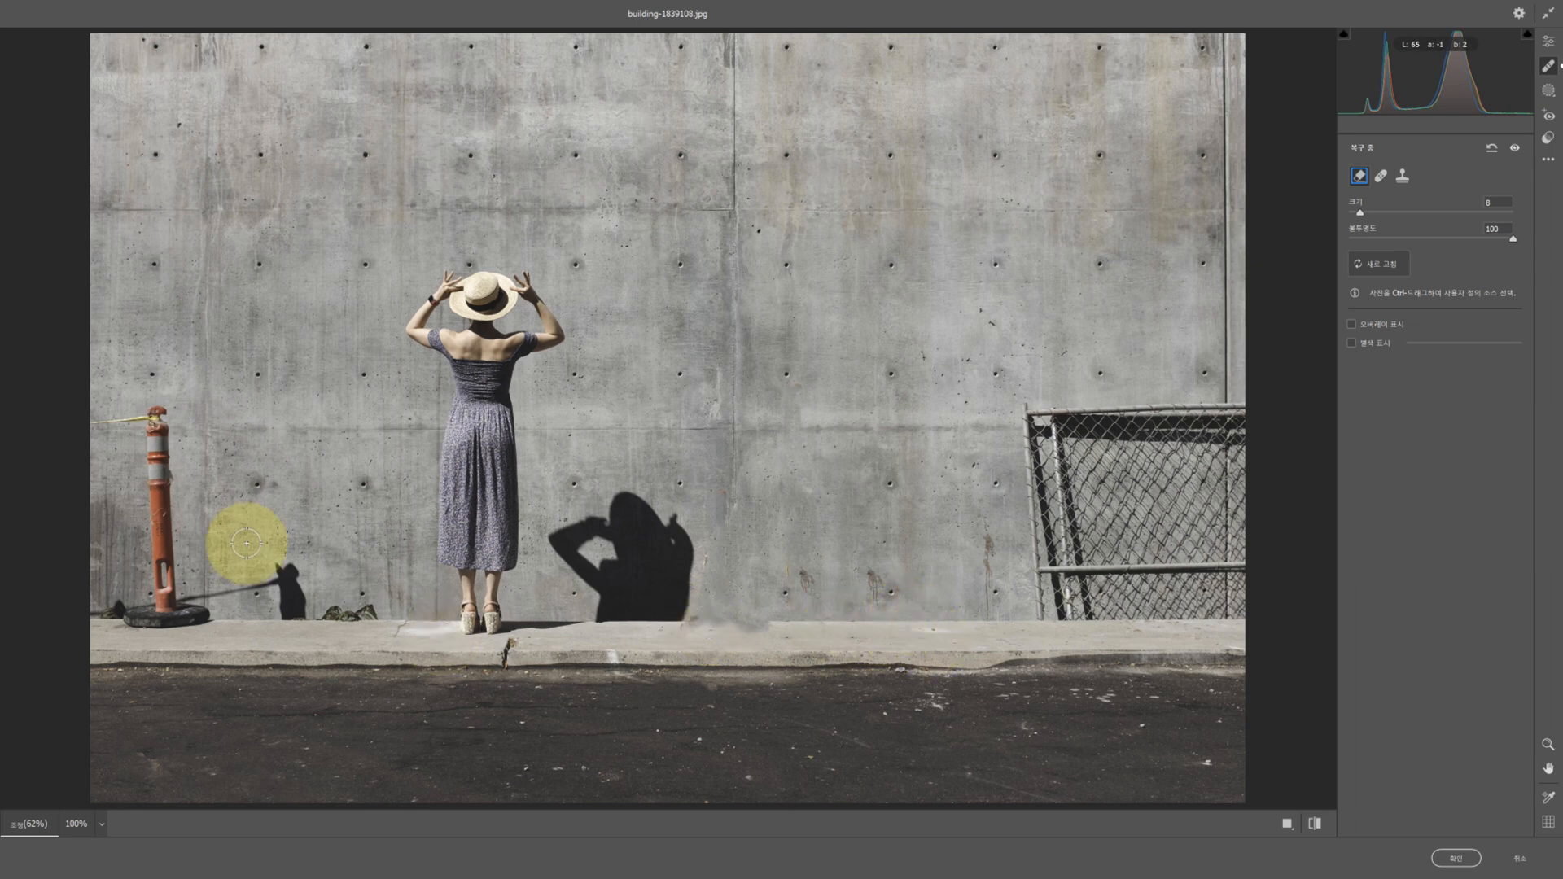
mouse_move(93, 424)
left_mouse_down()
mouse_move(161, 411)
mouse_move(158, 569)
mouse_move(165, 596)
mouse_move(195, 609)
mouse_move(112, 617)
mouse_move(153, 589)
mouse_move(157, 425)
mouse_move(207, 610)
mouse_move(68, 619)
mouse_move(217, 599)
mouse_move(196, 597)
mouse_move(295, 564)
mouse_move(300, 619)
mouse_move(266, 608)
mouse_move(278, 577)
mouse_move(245, 589)
mouse_move(270, 577)
mouse_move(315, 612)
mouse_move(379, 609)
mouse_move(167, 559)
mouse_move(174, 593)
mouse_move(206, 592)
left_mouse_up()
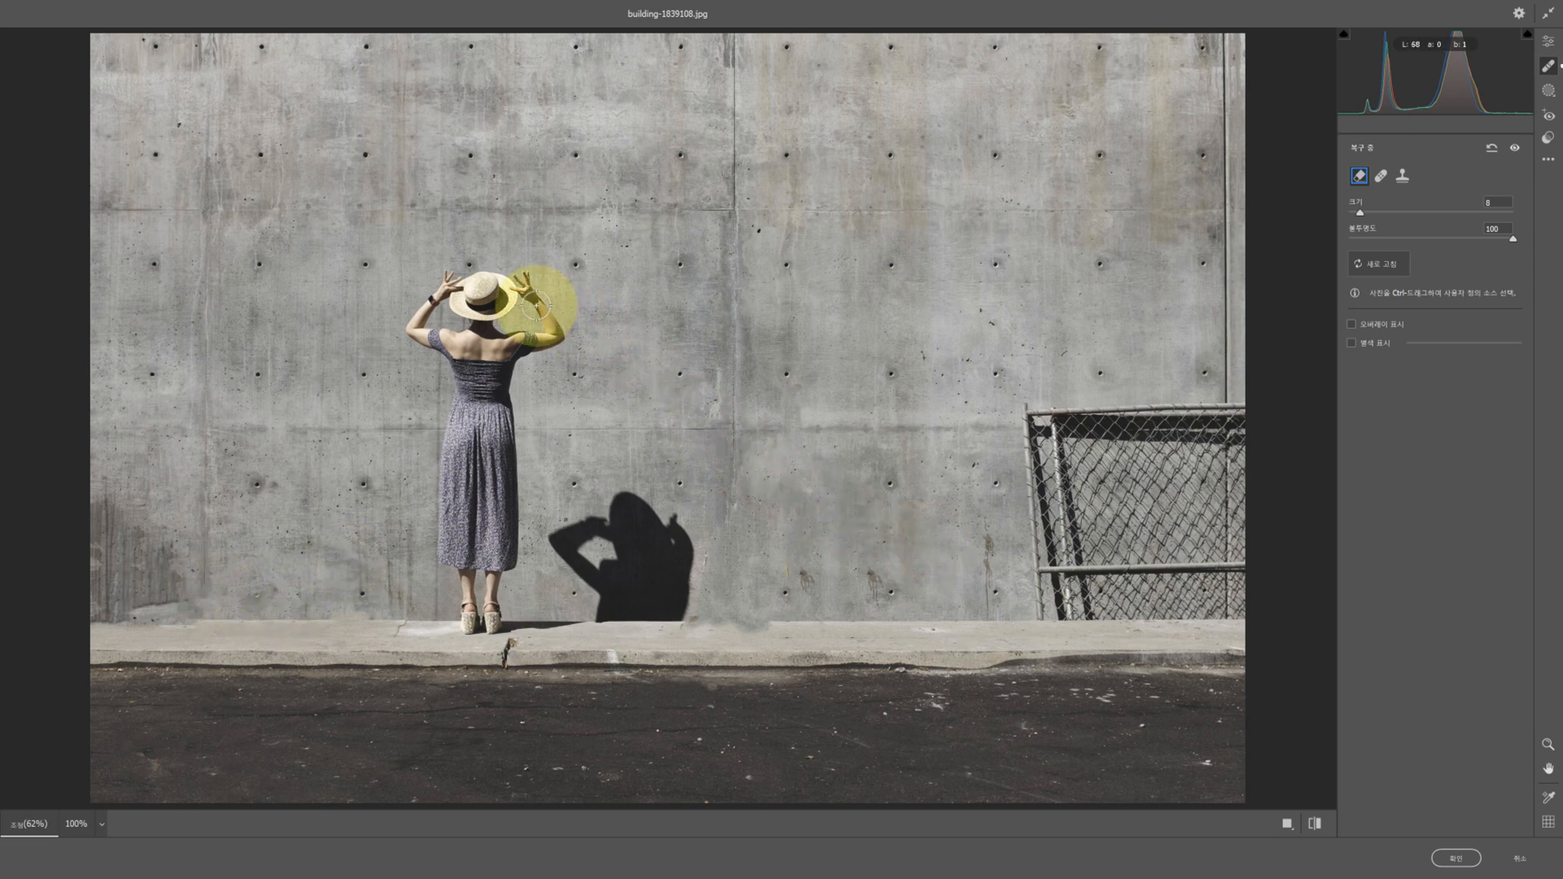
left_click(1313, 824)
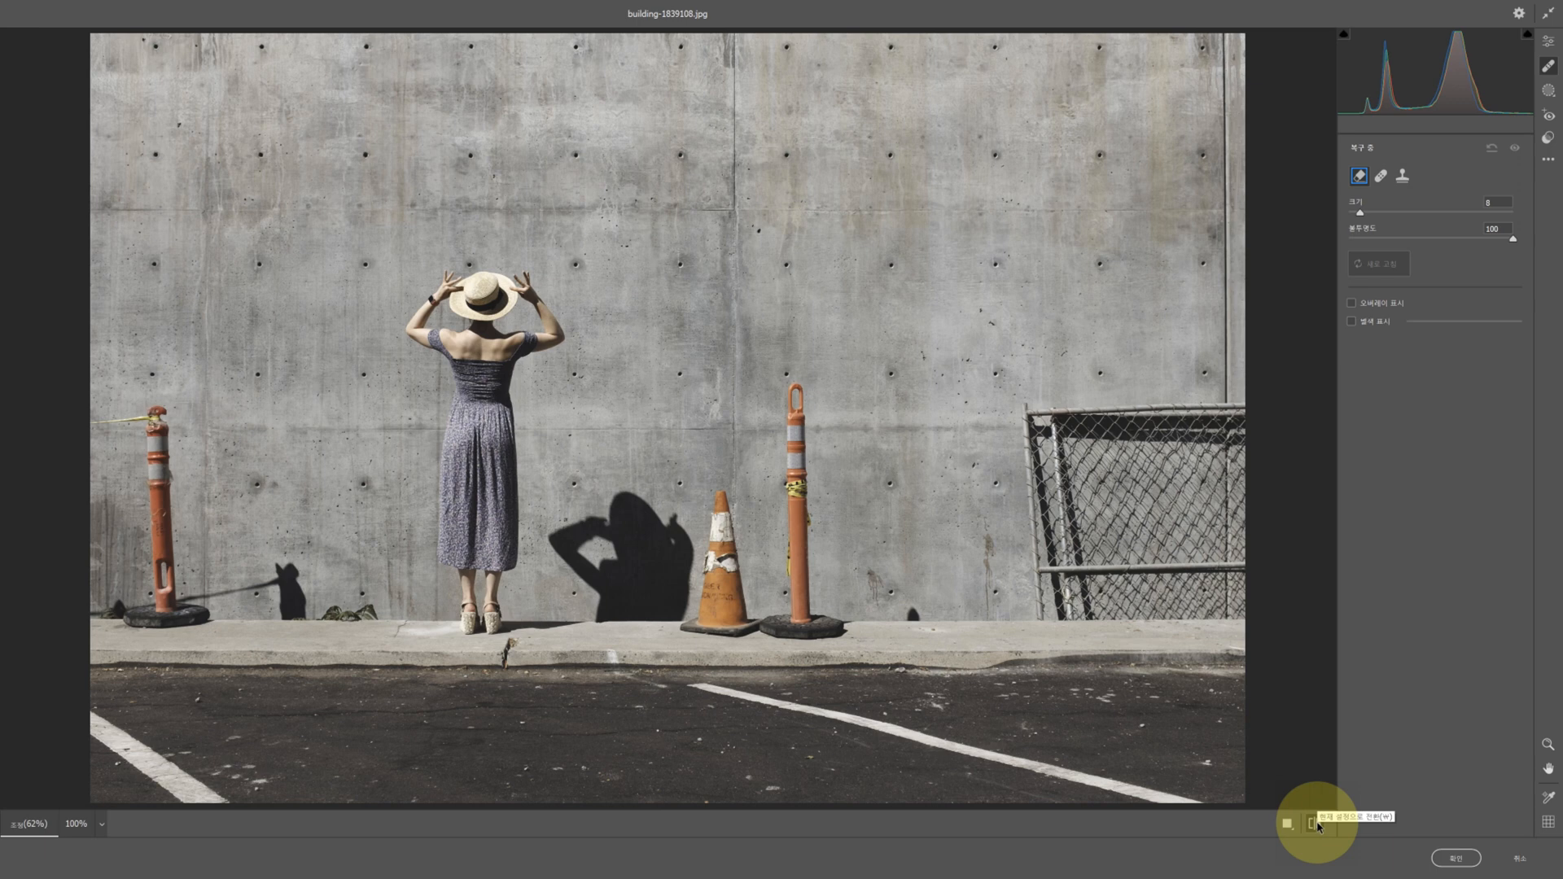
left_click(1313, 824)
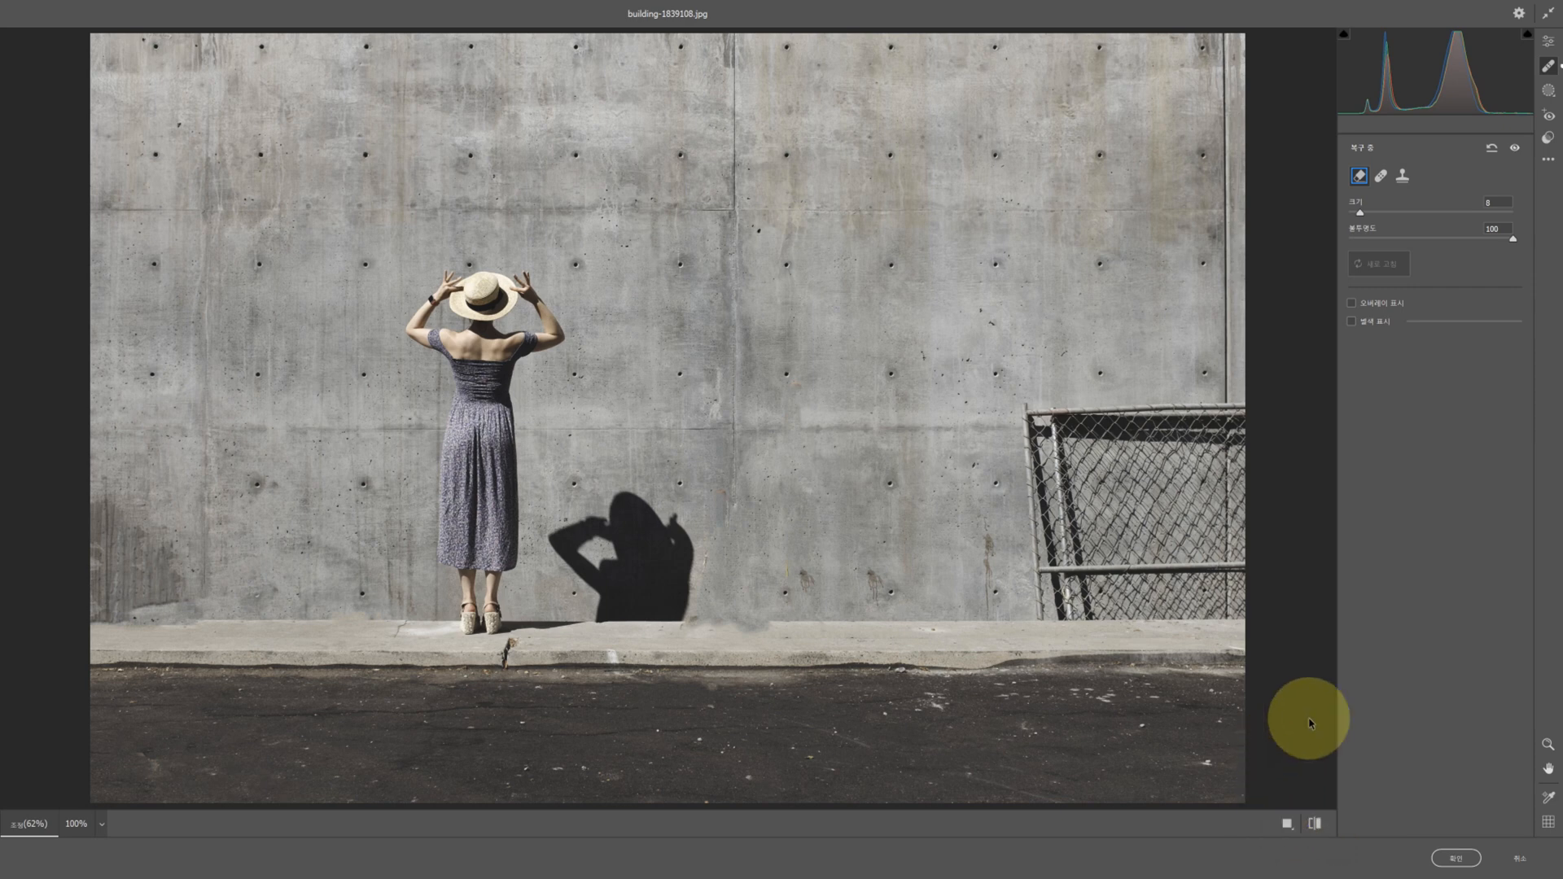
Discard the building photo's Camera Raw changes and open gyeongbok-palace-1214975.jpg from Adobe Bridge in Photoshop's Camera Raw filter
left_click(1526, 867)
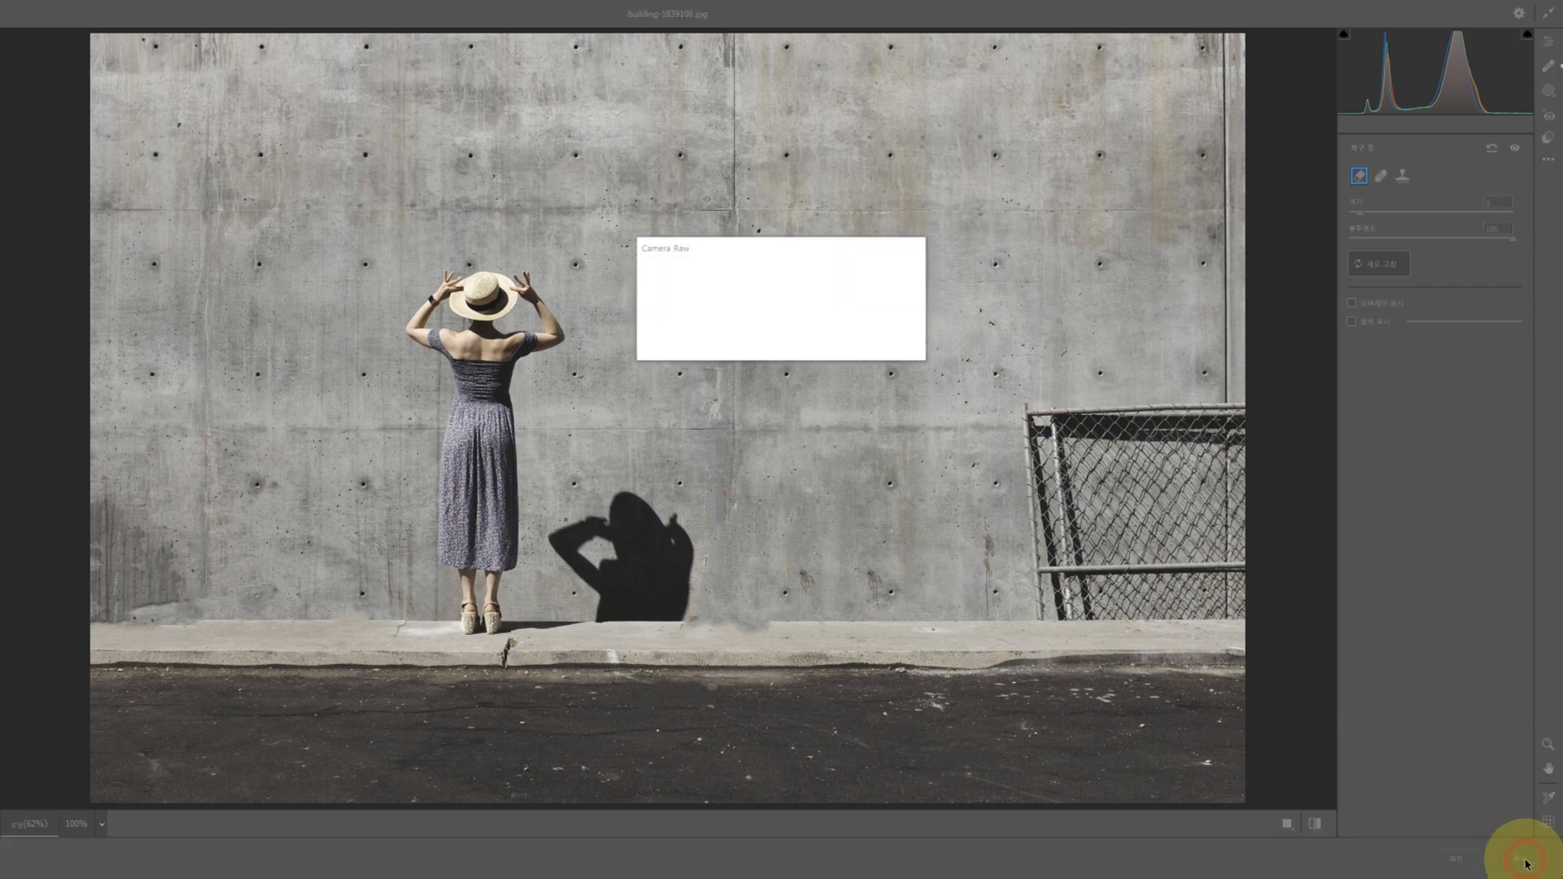
left_click(821, 342)
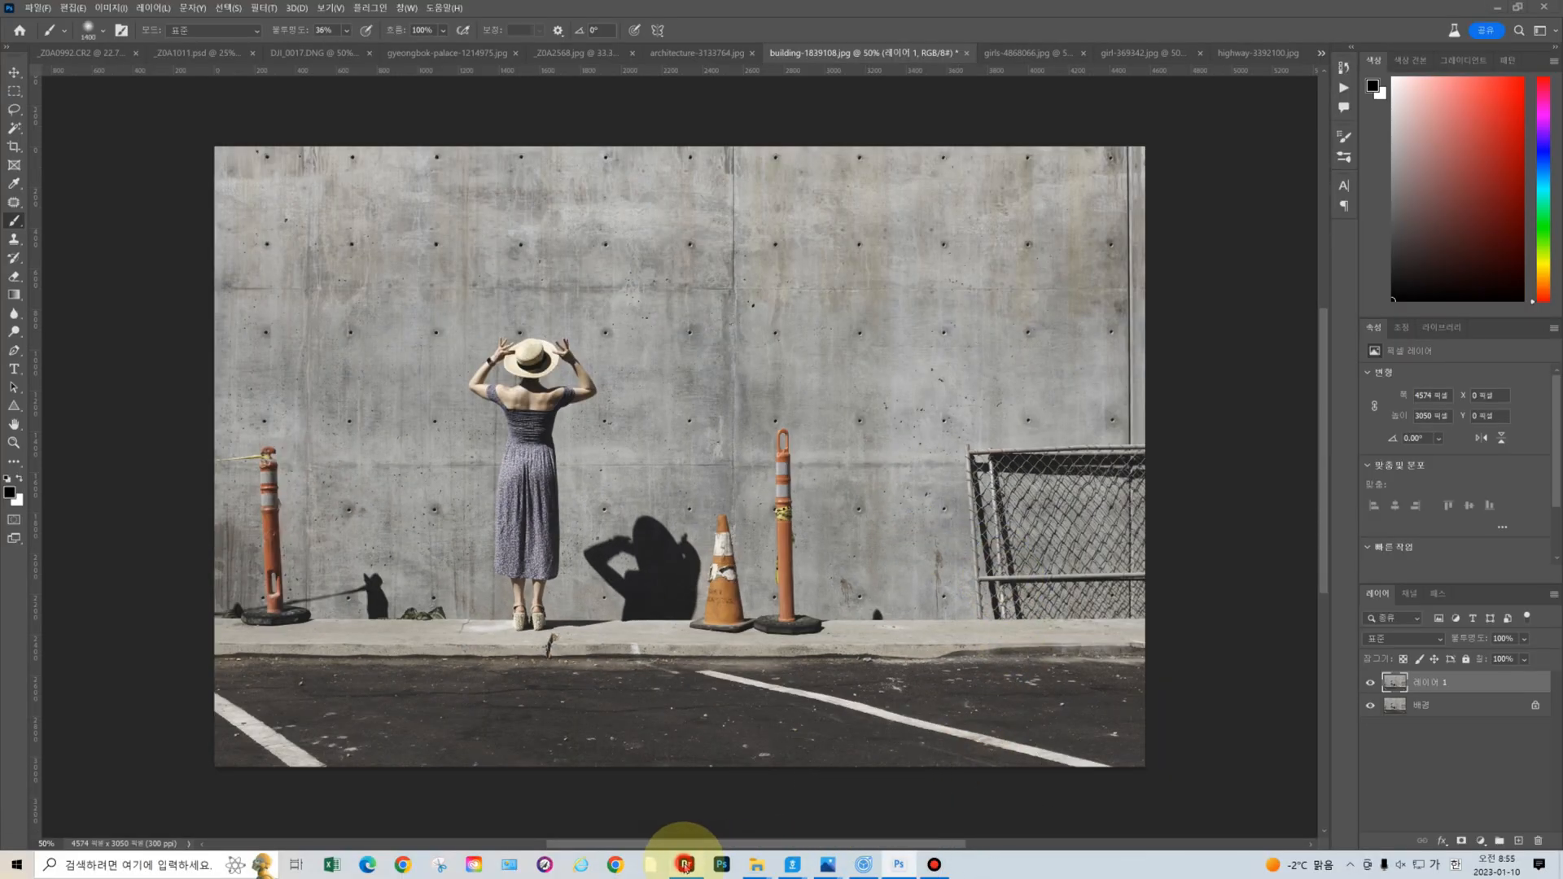
left_click(685, 866)
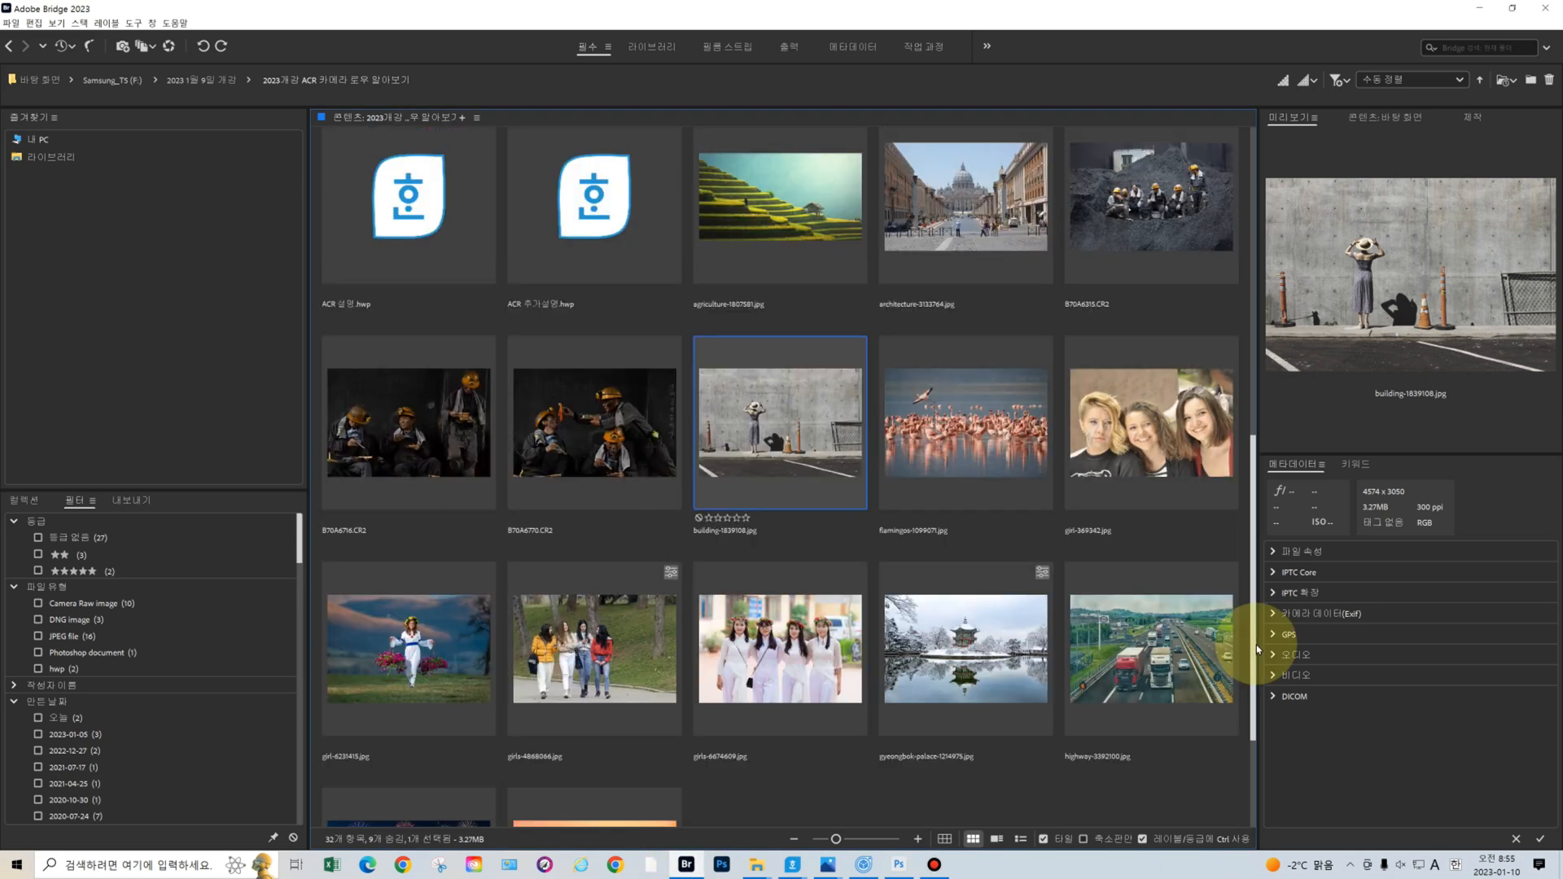
double_click(1003, 651)
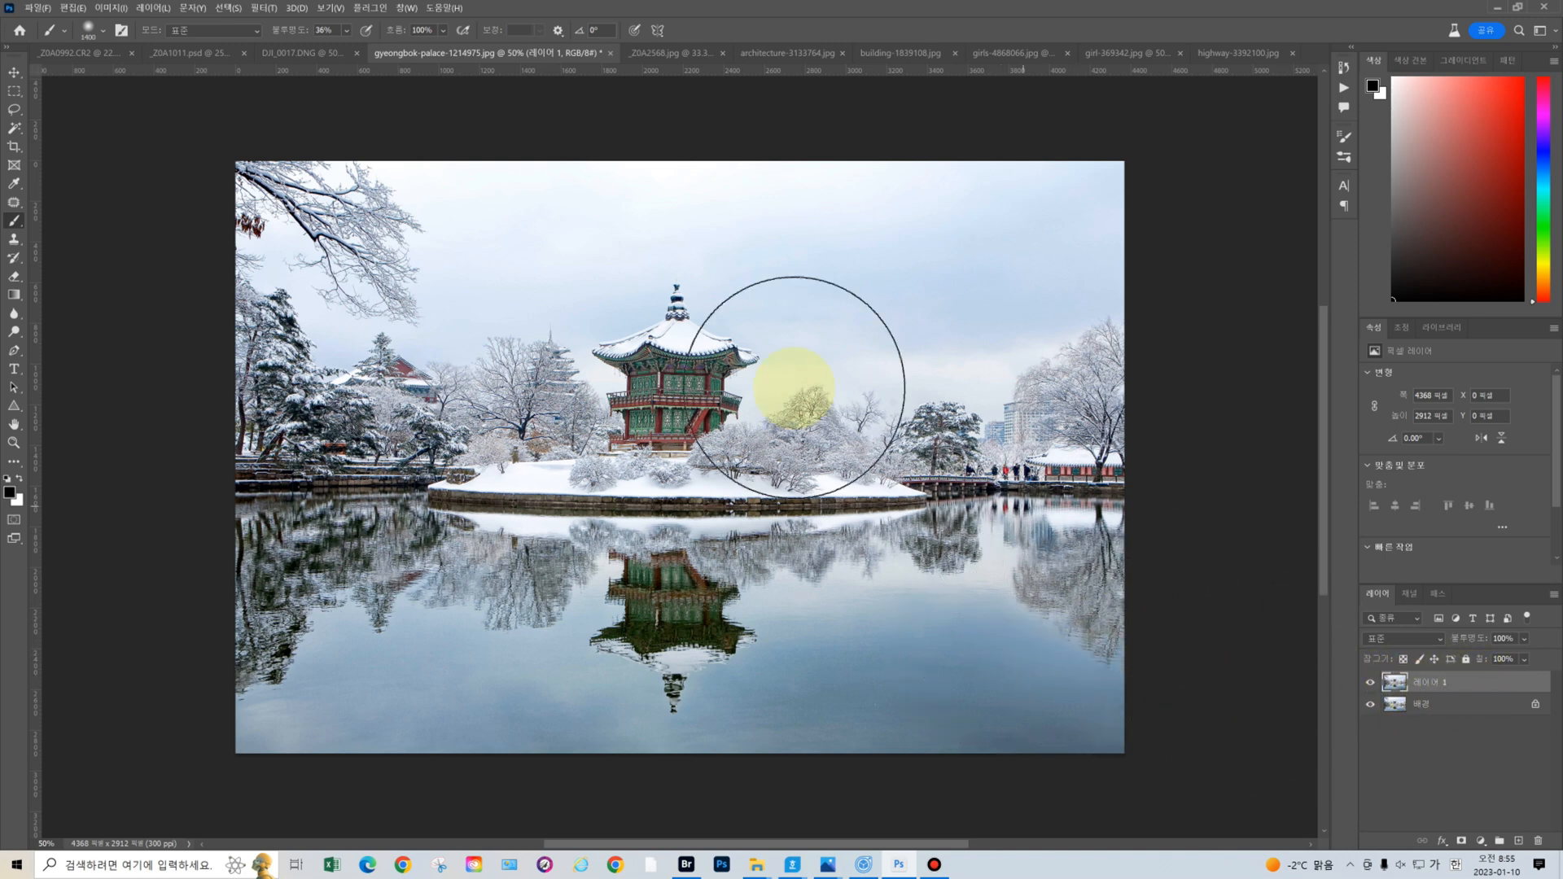
left_click(264, 8)
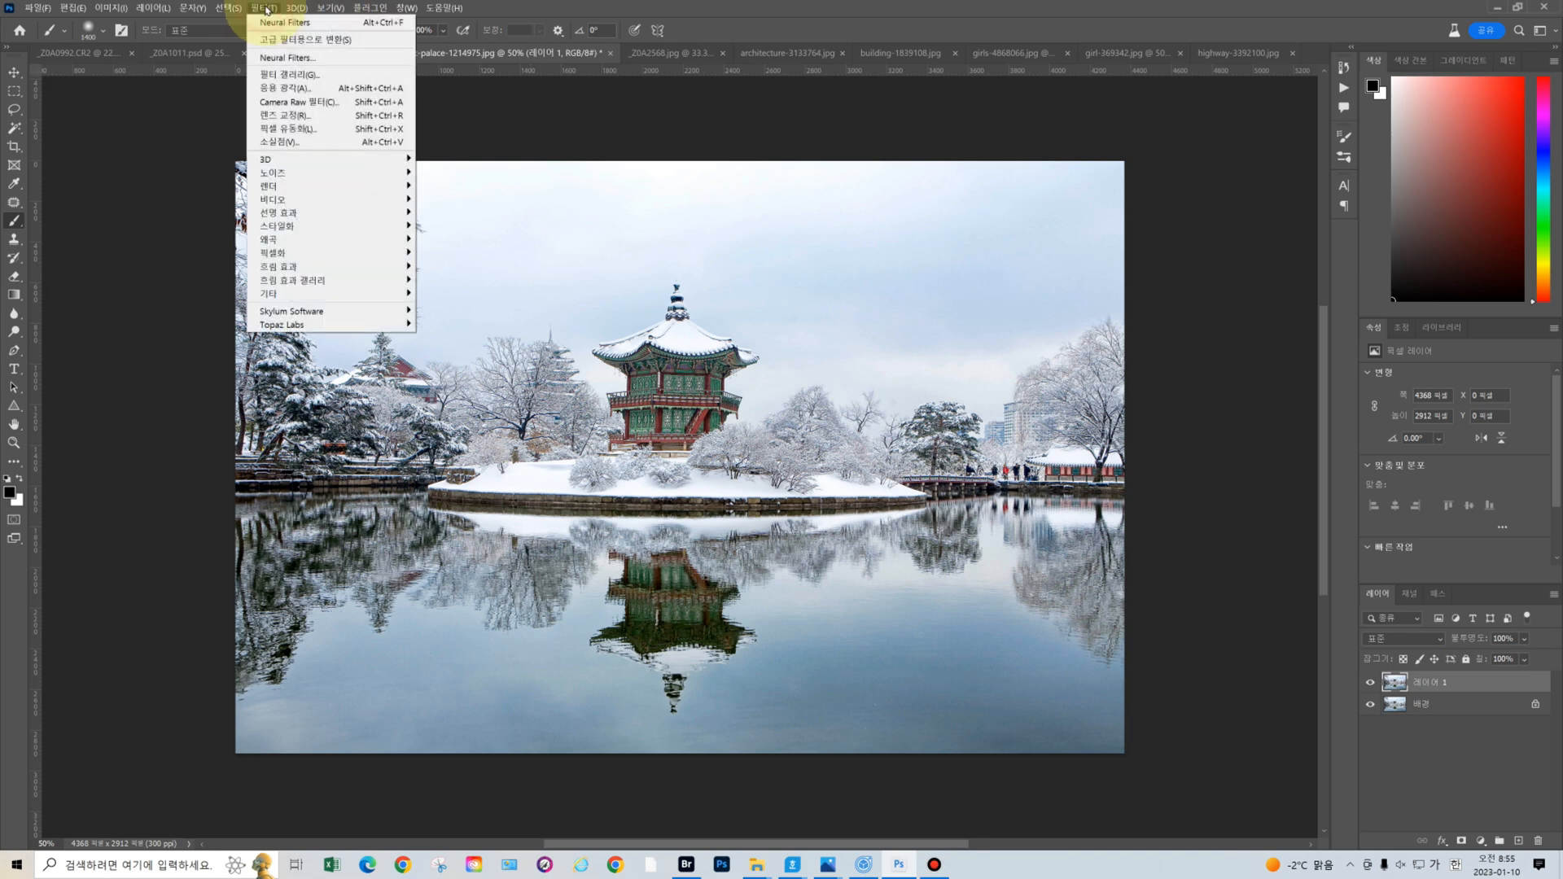
left_click(338, 103)
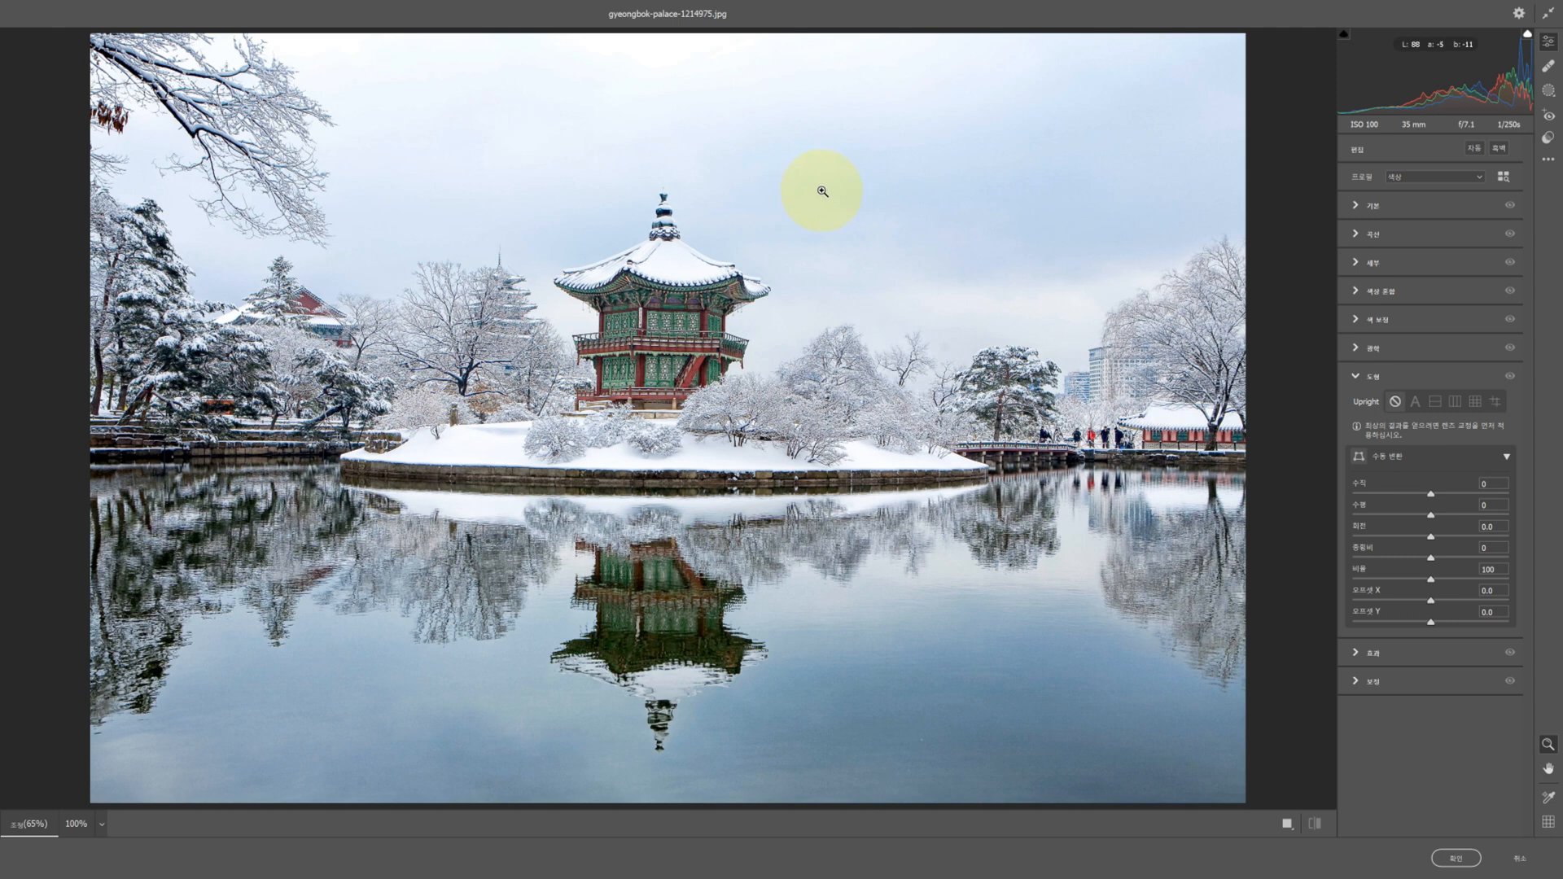
Create a sky mask on the palace photo and set its exposure to -0.60
left_click(1553, 94)
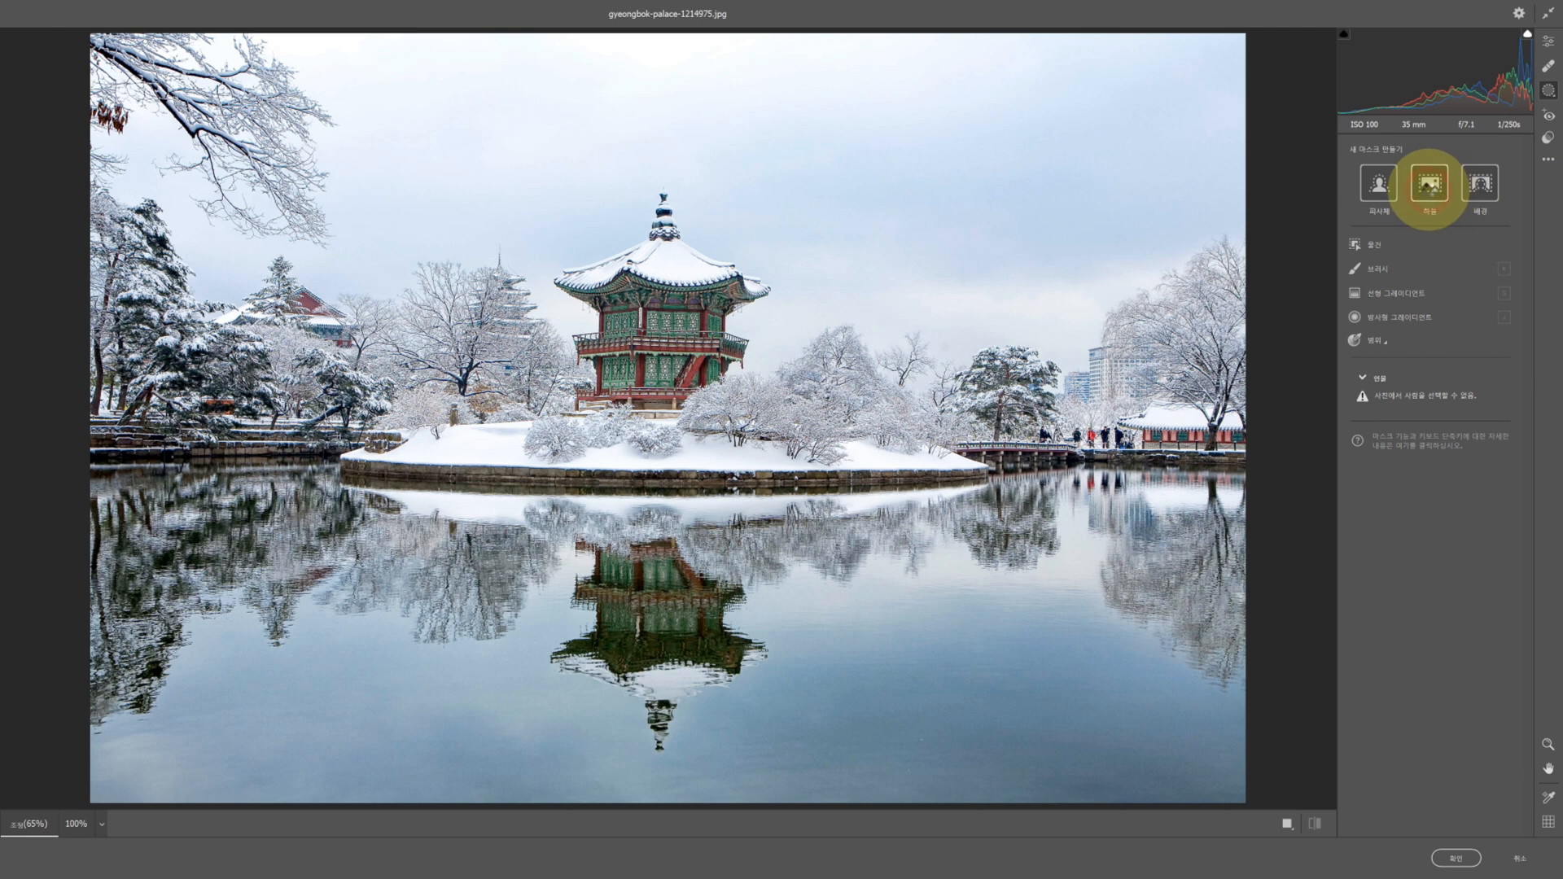
left_click(1430, 186)
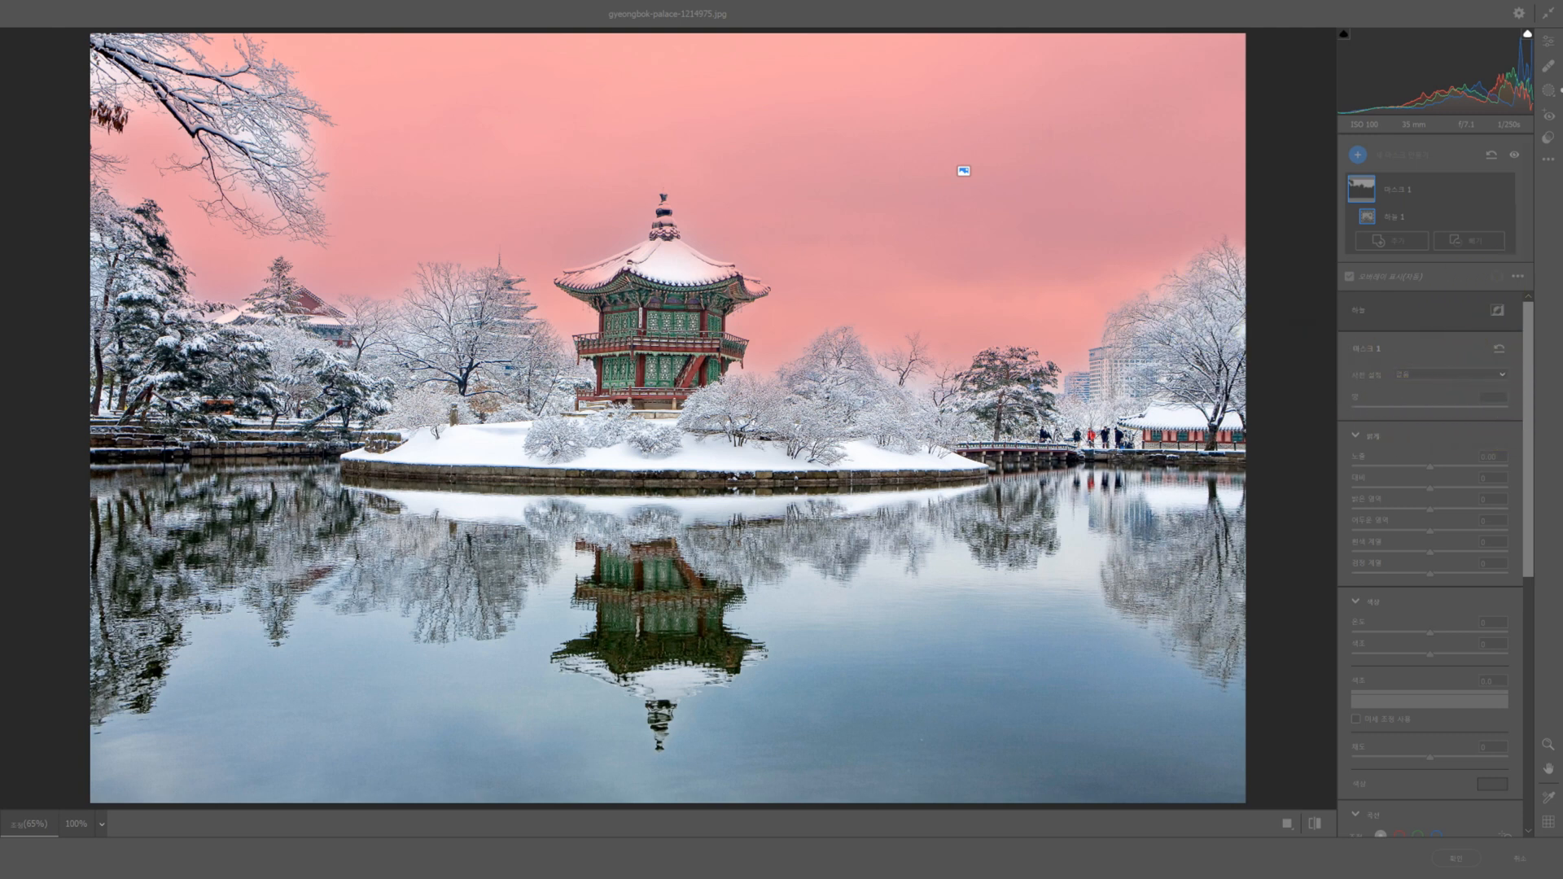
left_click(1431, 467)
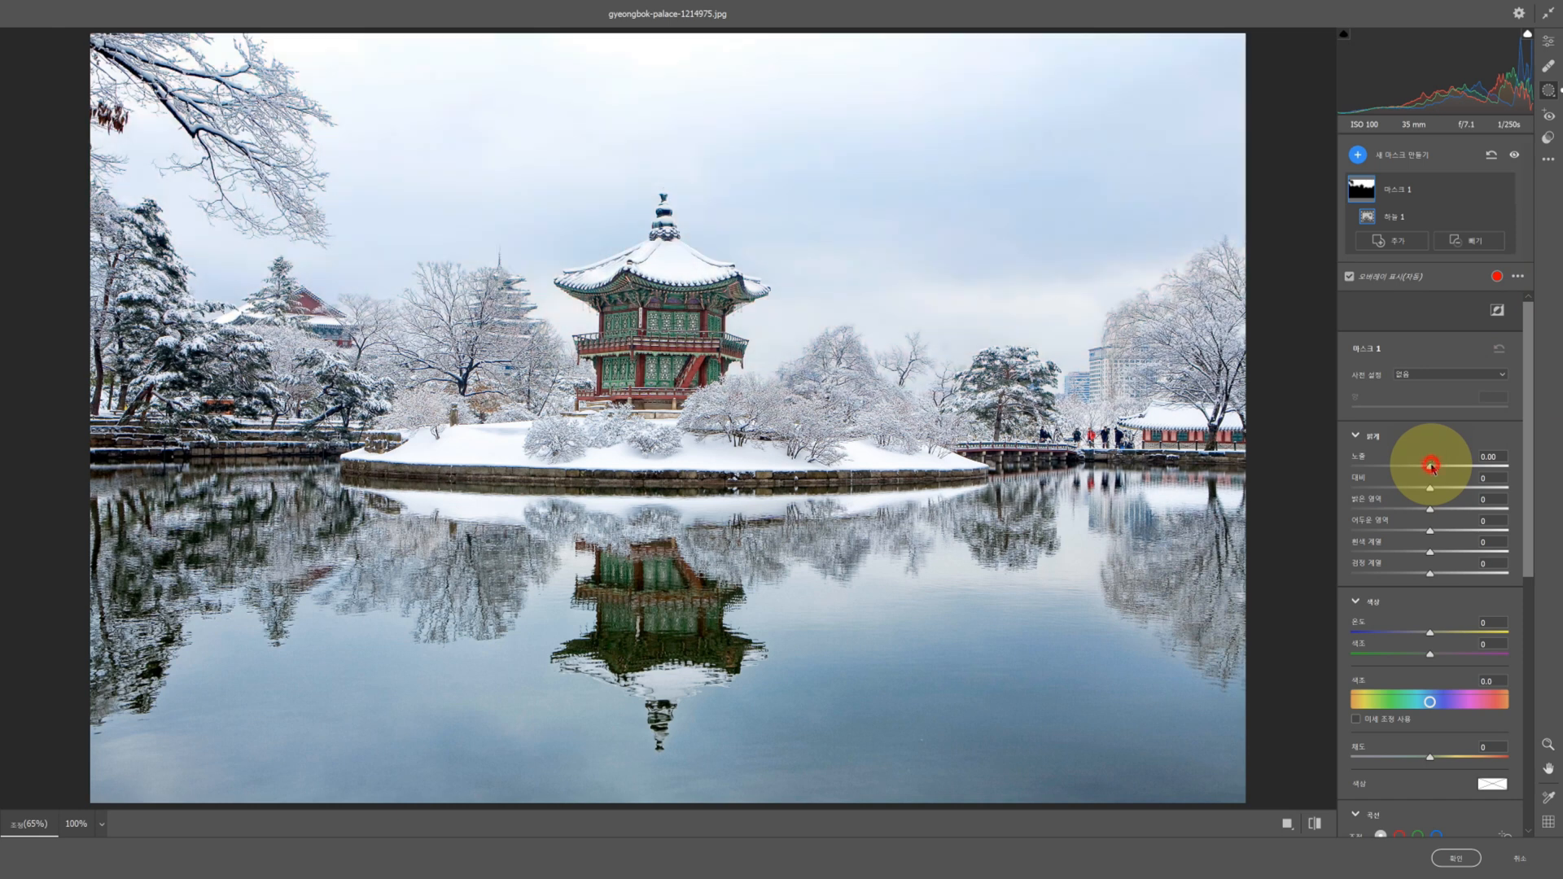
left_click_drag(1431, 466, 1418, 468)
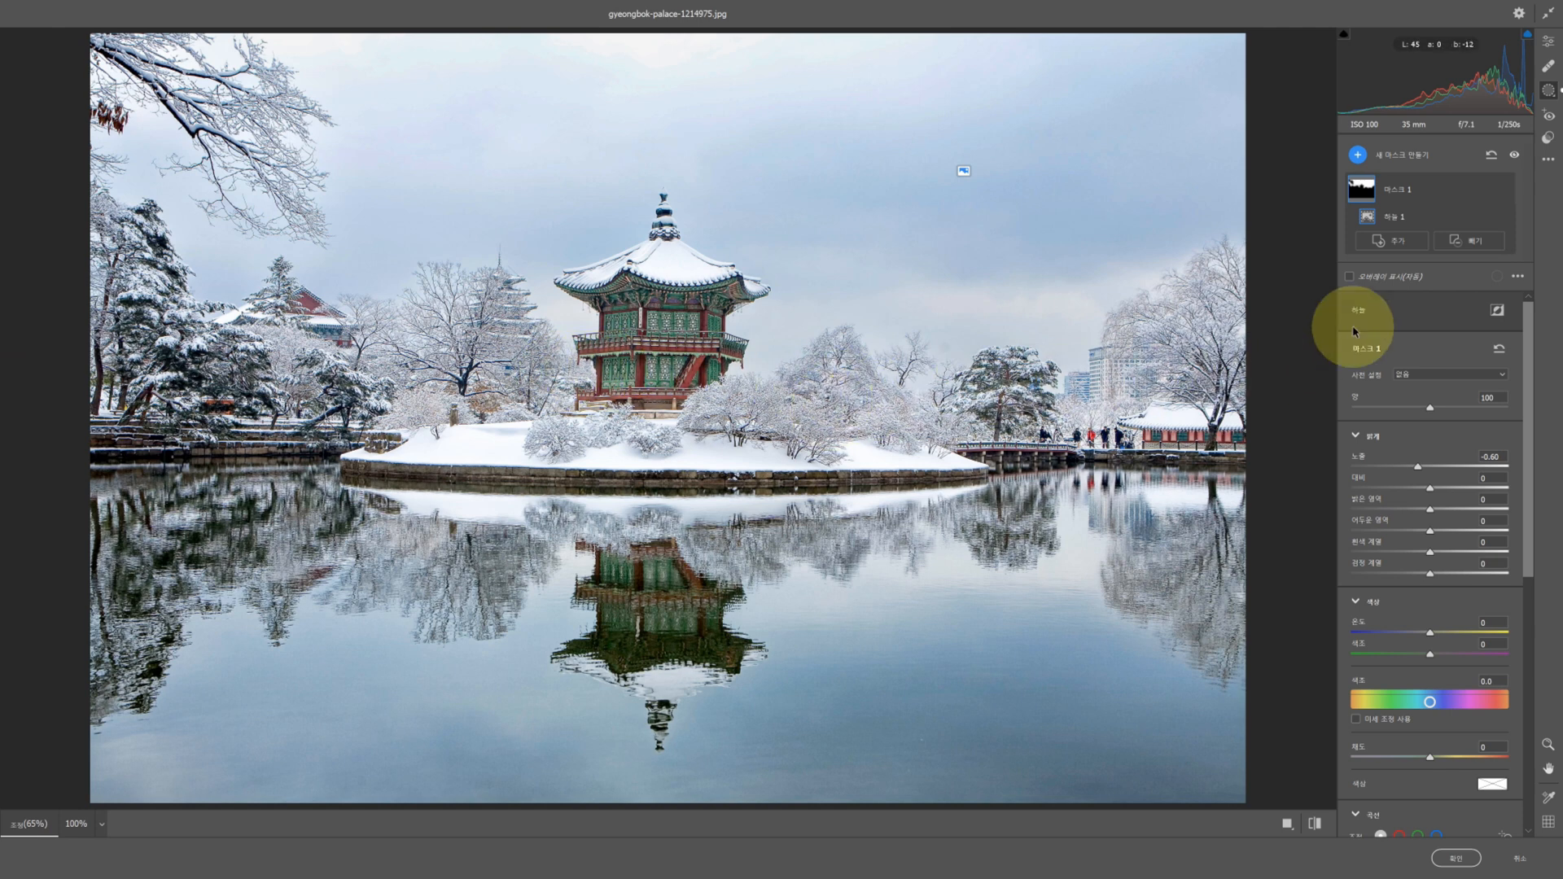
Add a new subject mask for the pavilion and another separate mask selecting the sky
left_click(1357, 154)
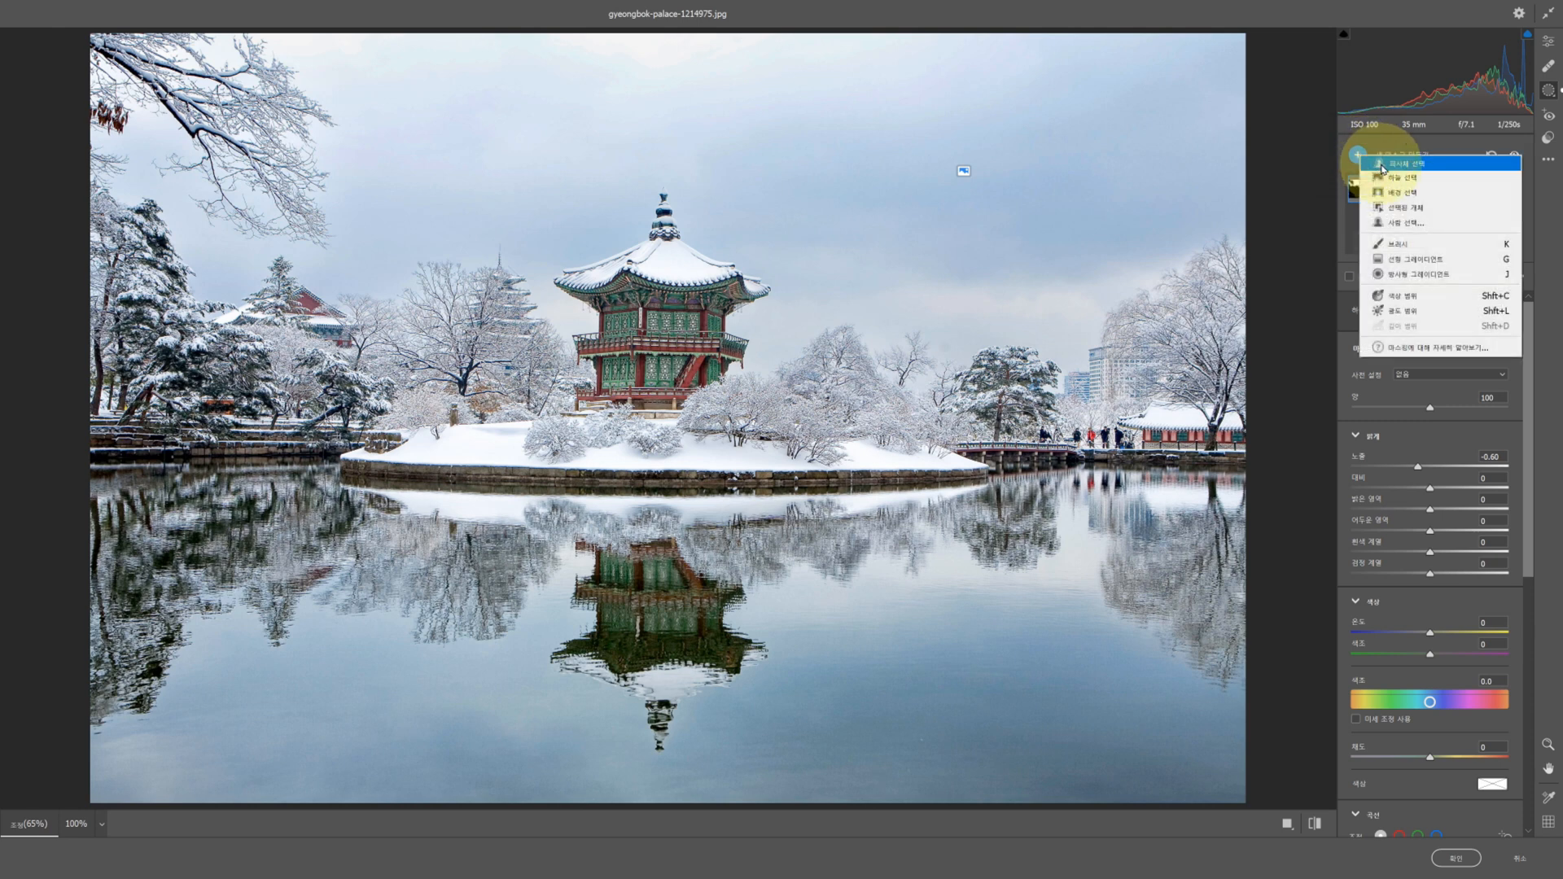
left_click(1441, 171)
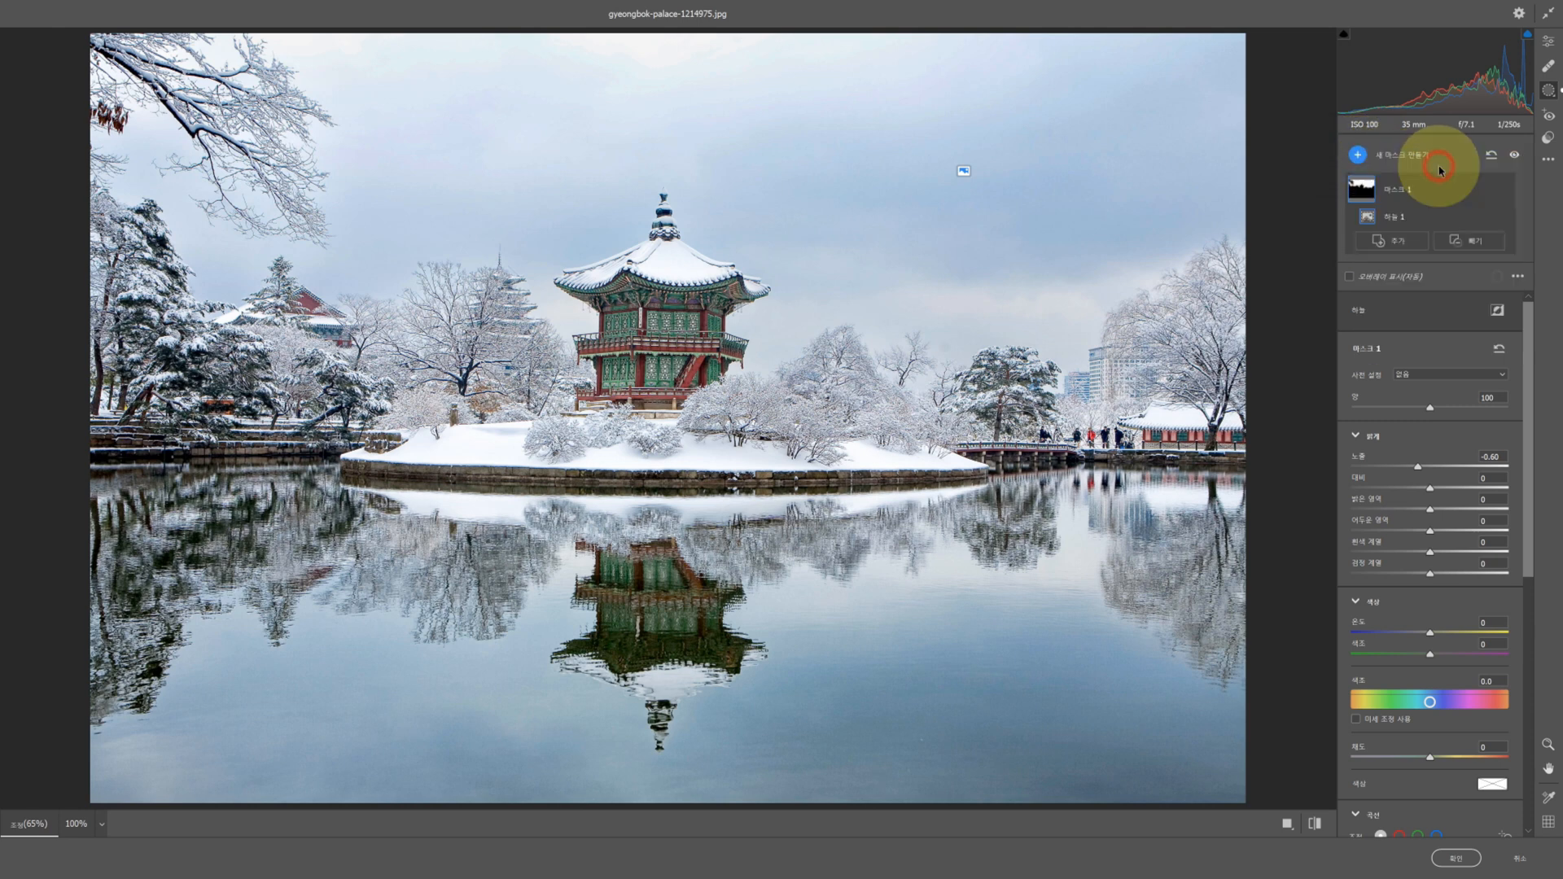
left_click(1357, 154)
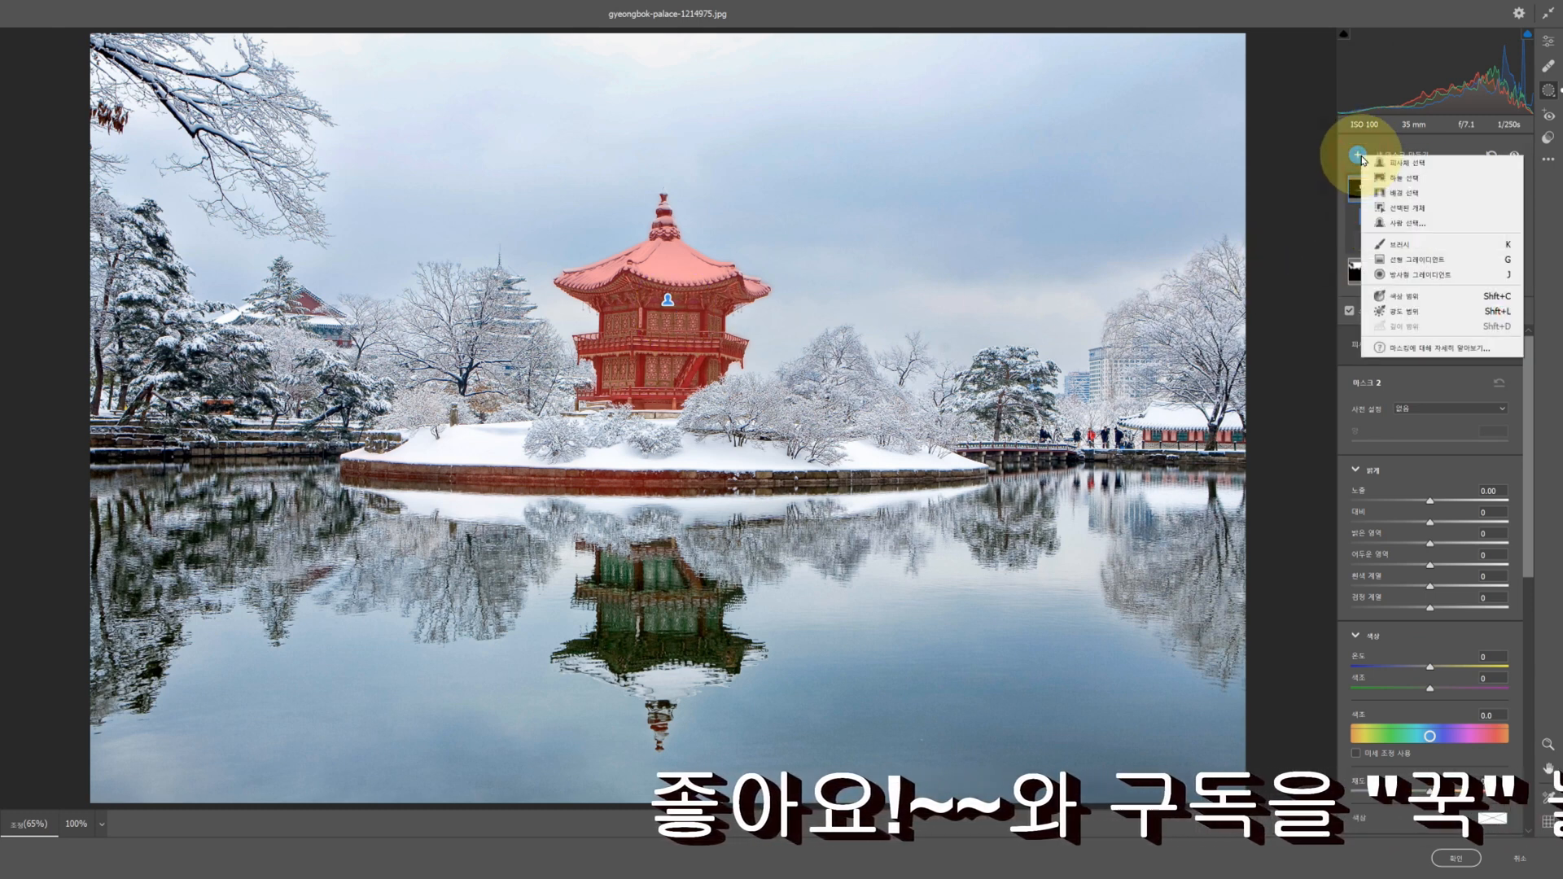
left_click(1428, 177)
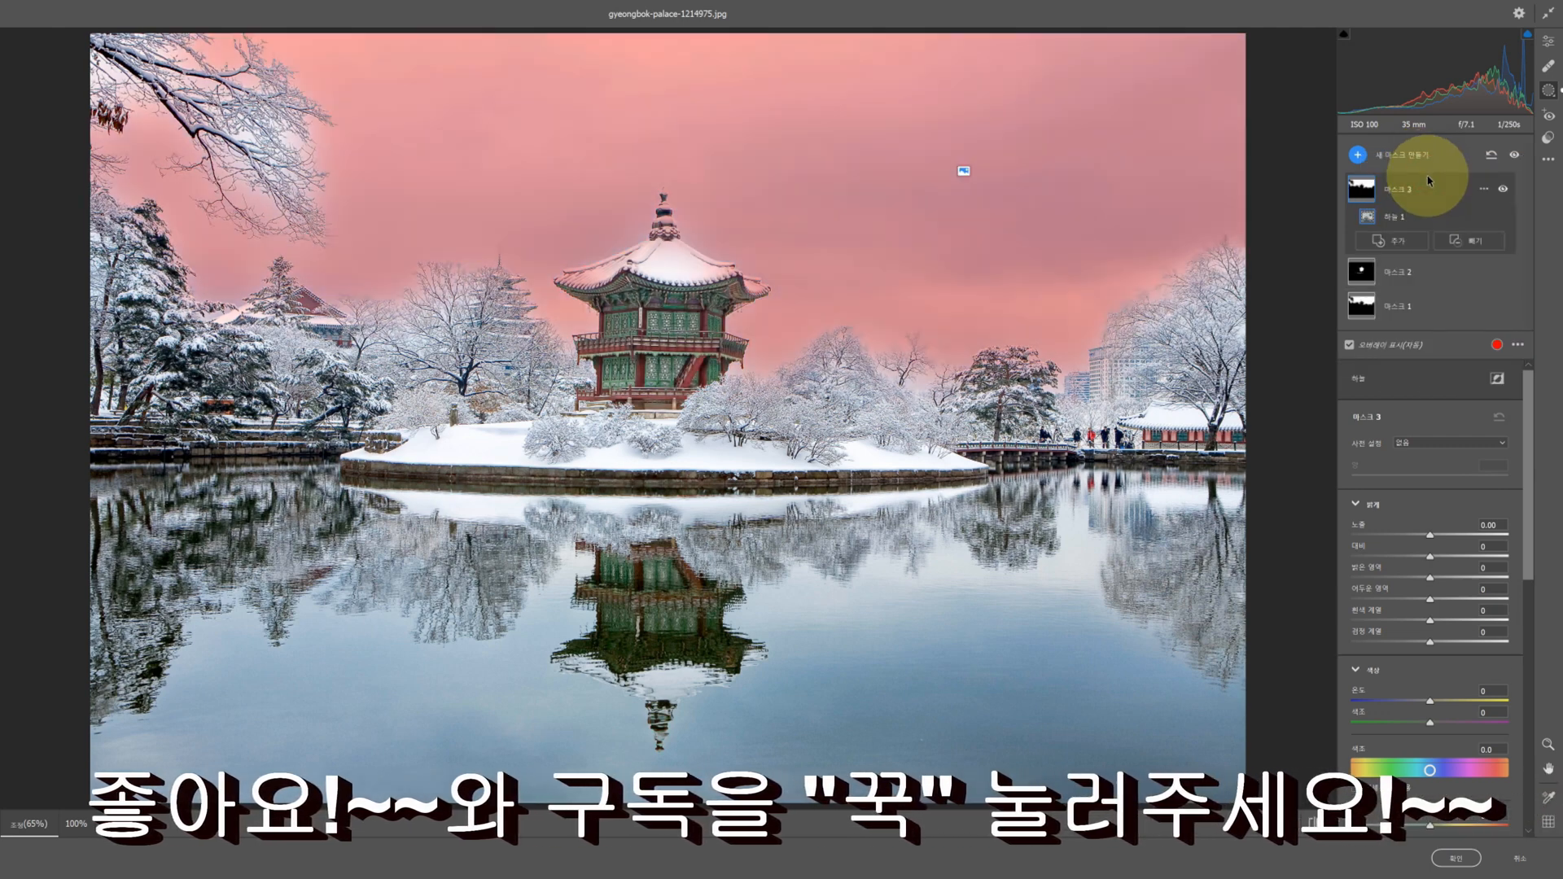
Invert the newest sky mask to cover everything except the sky and set its exposure to +0.70
left_click(1482, 192)
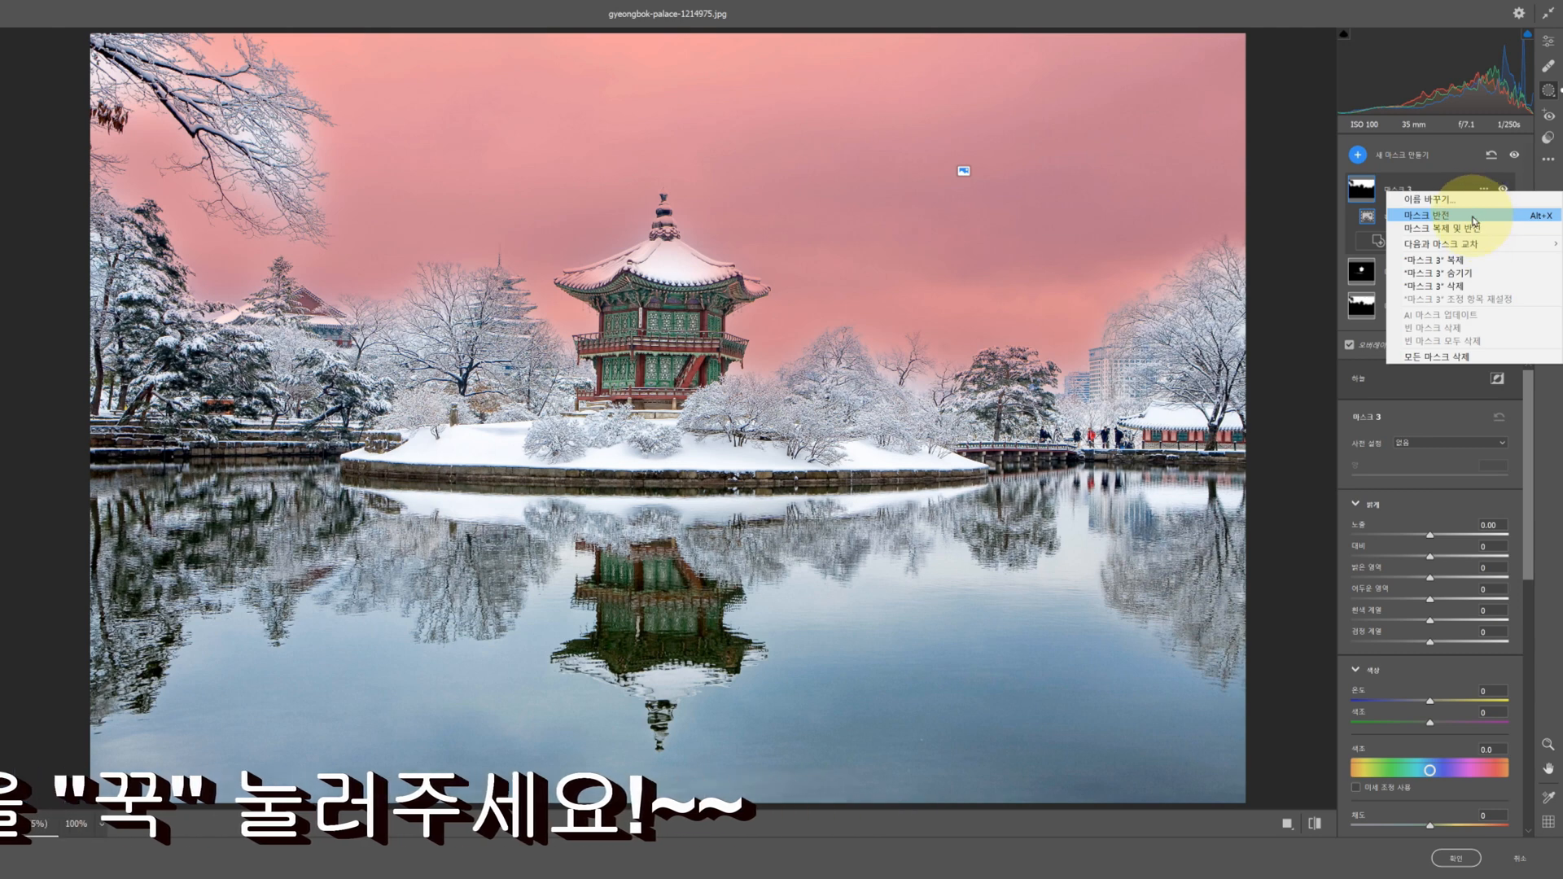
left_click(1474, 217)
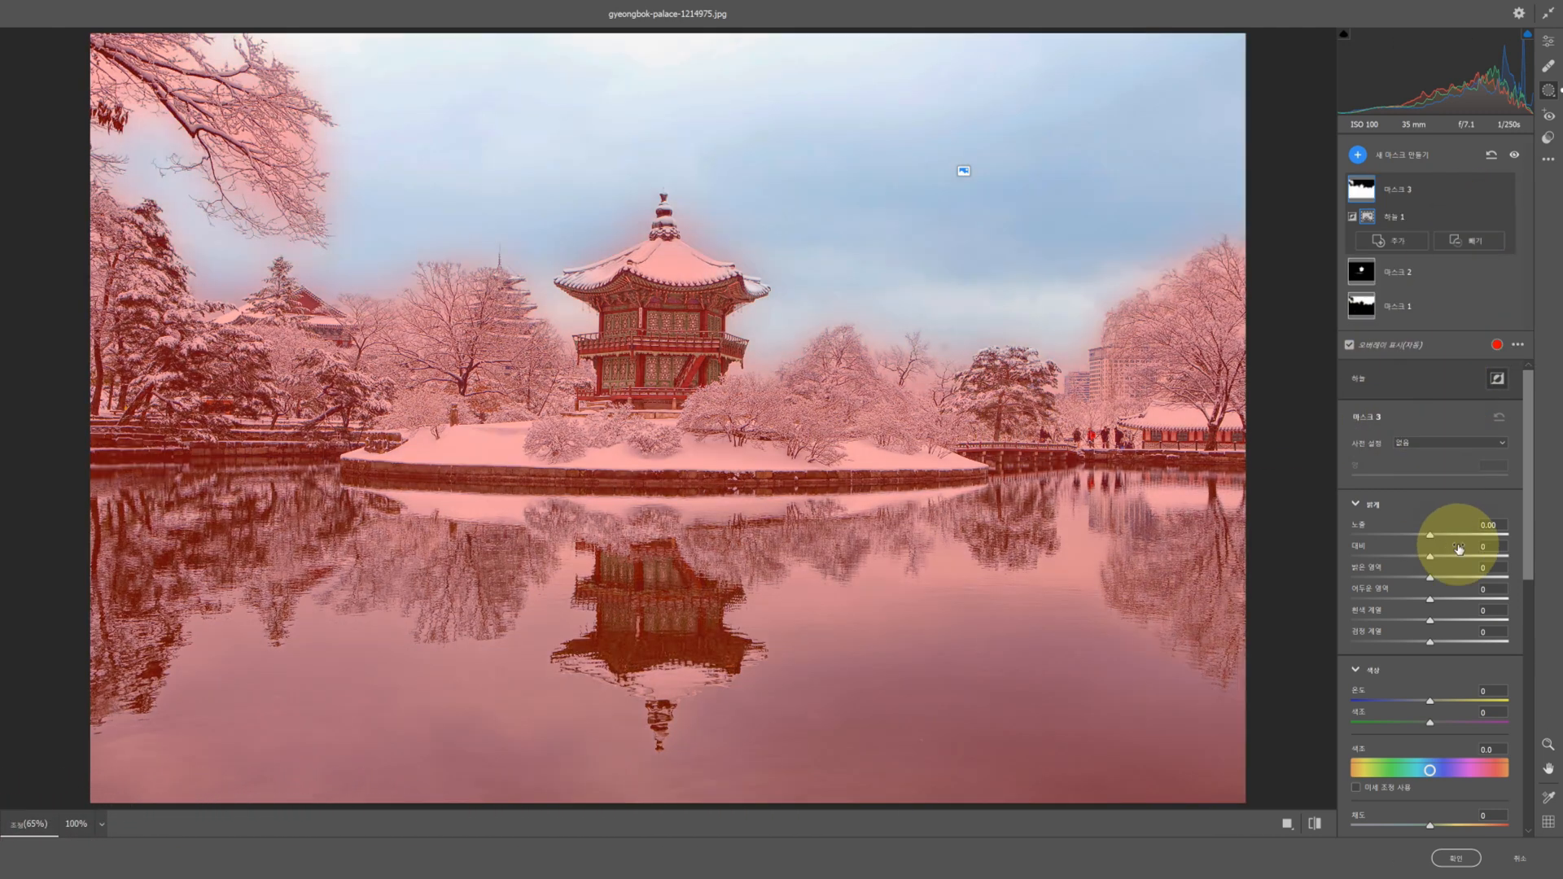
left_click_drag(1430, 537, 1443, 535)
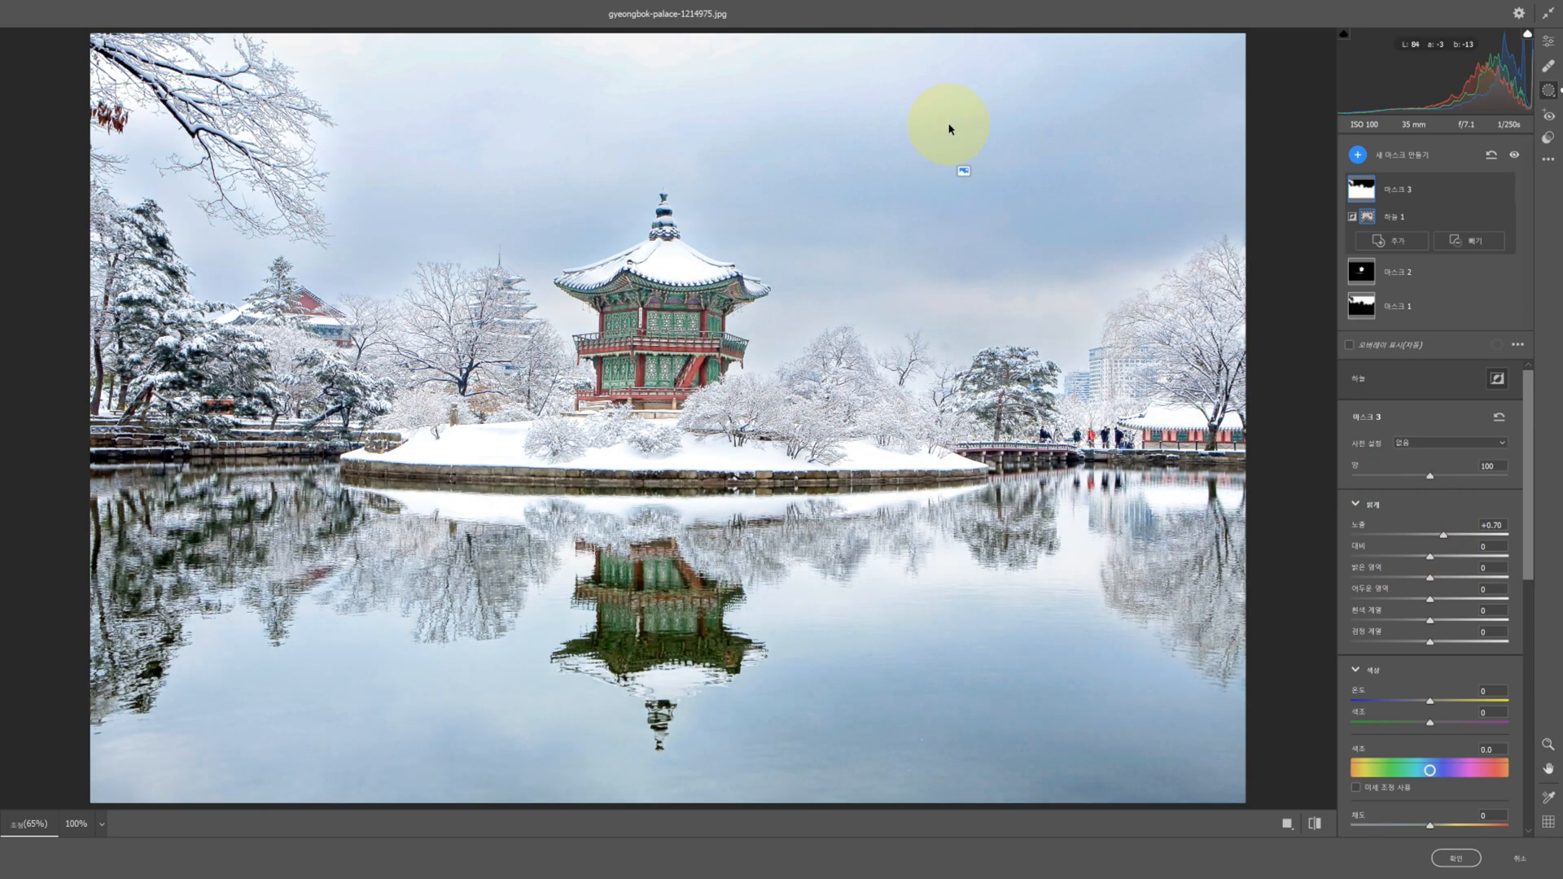